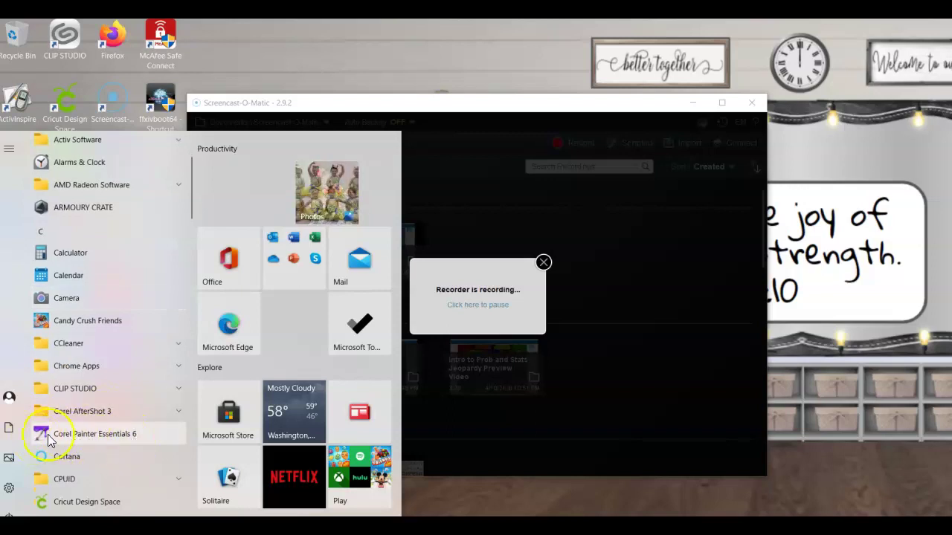
- Launch Corel Painter Essentials 6 and close its welcome screen
left_click(133, 438)
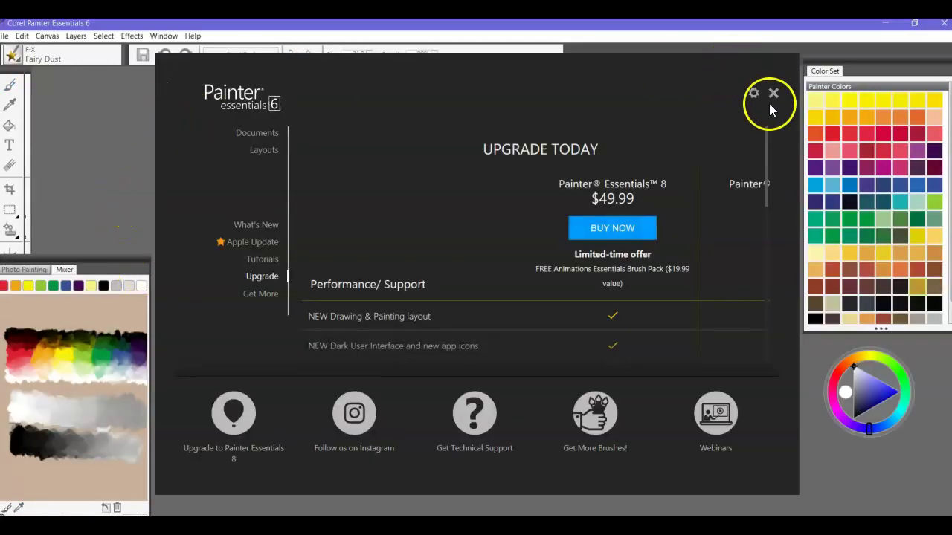
left_click(772, 92)
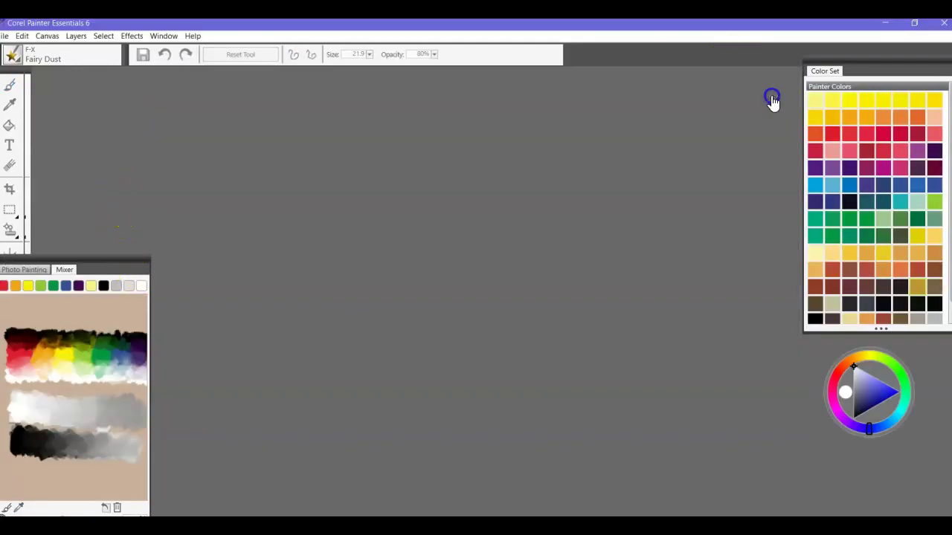
- Create a new image 7 inches wide and 5 inches high at 300 pixels per inch
left_click(5, 35)
left_click(21, 51)
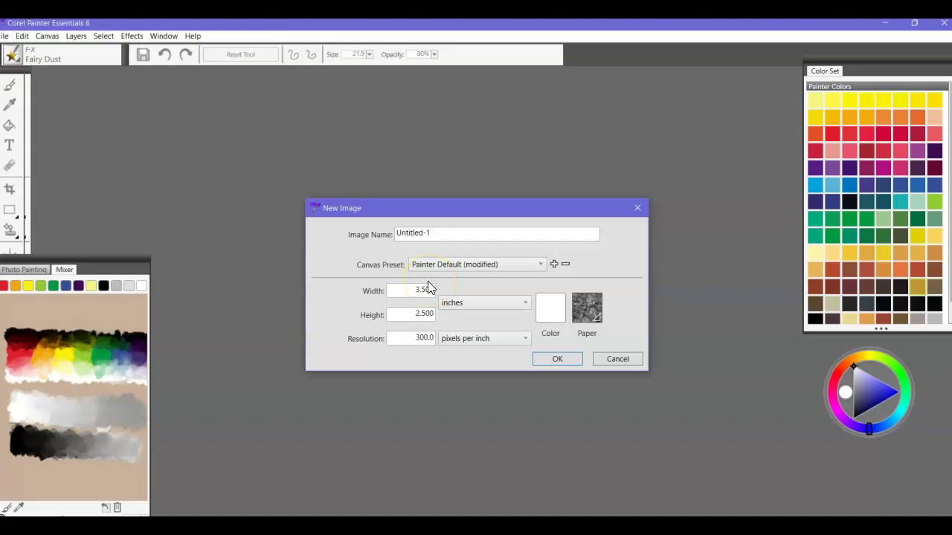
left_click_drag(409, 291, 450, 289)
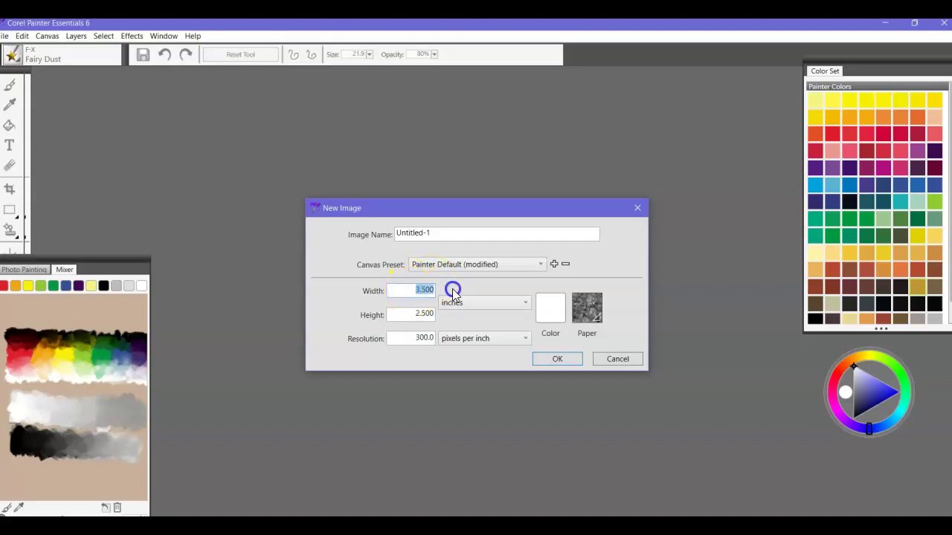
key("BackSpace")
type("7")
left_click_drag(408, 315, 449, 315)
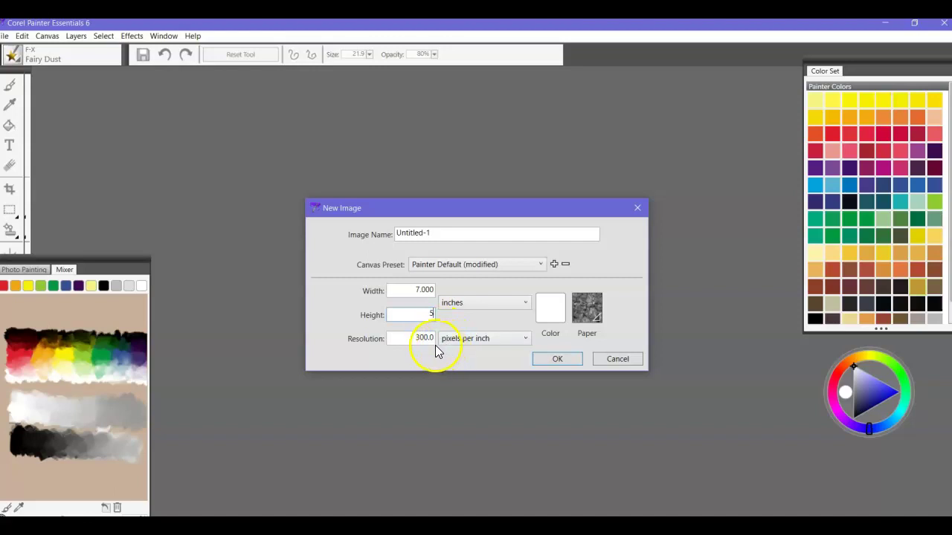
left_click_drag(412, 337, 439, 339)
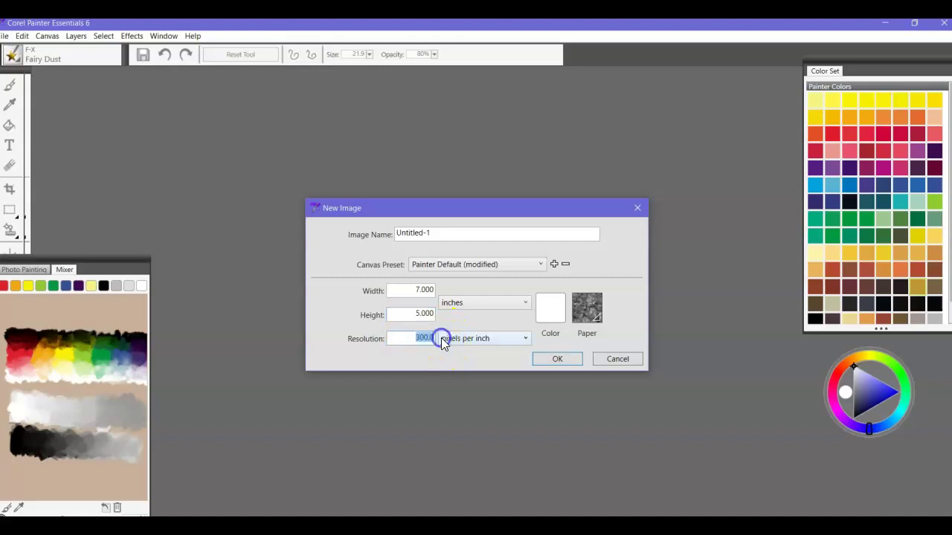
left_click(555, 359)
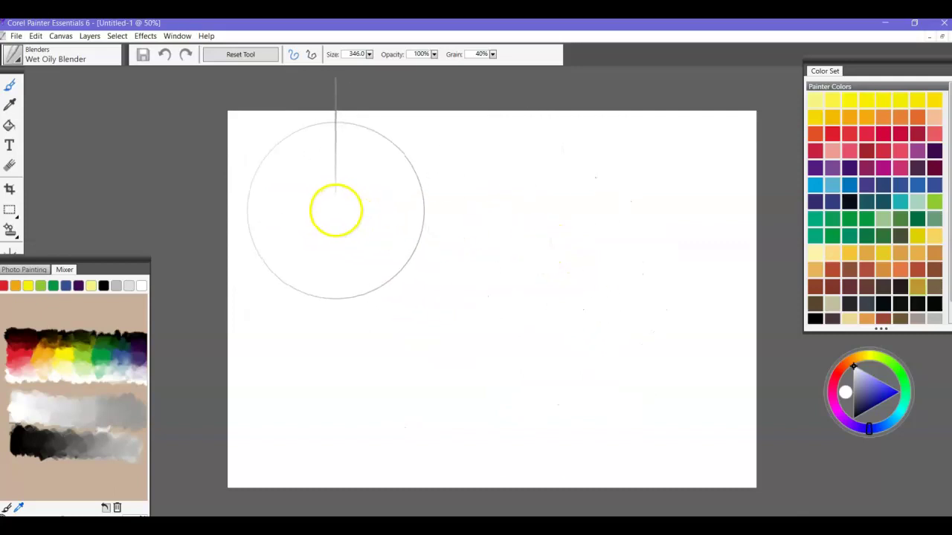
- Pick blue as the painting colour, try the Wet Oily Blender across the canvas, and undo the strokes
left_click_drag(513, 342, 676, 347)
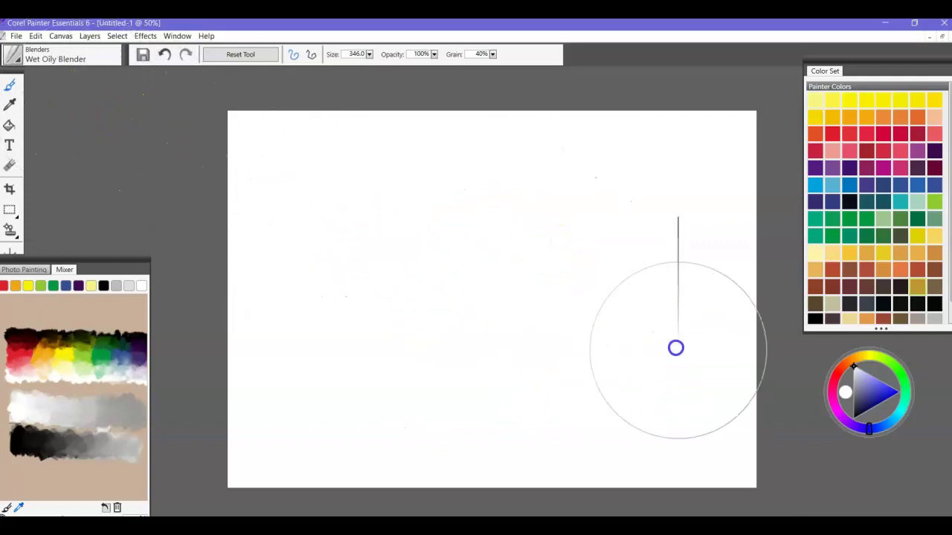
left_click(894, 391)
mouse_move(501, 175)
left_mouse_down()
mouse_move(465, 287)
mouse_move(290, 242)
mouse_move(595, 414)
mouse_move(620, 251)
mouse_move(385, 313)
mouse_move(654, 310)
mouse_move(412, 225)
mouse_move(614, 427)
mouse_move(151, 219)
left_mouse_up()
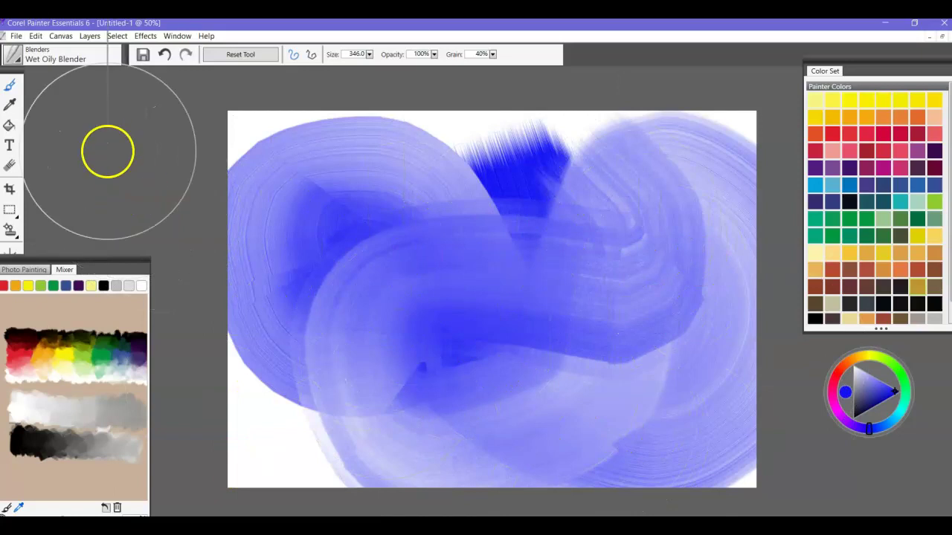
left_click(162, 55)
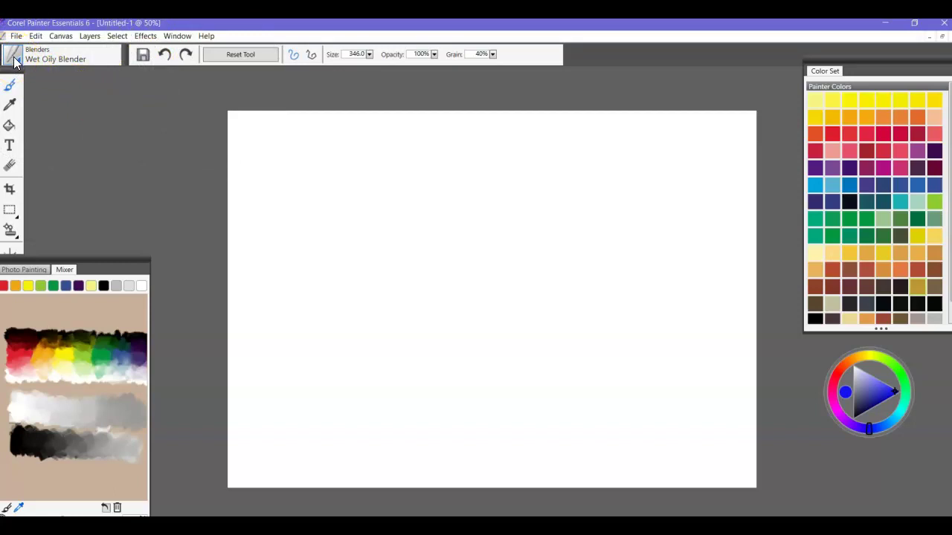
- Switch to the Blunt Chalk brush in the Chalk, Pastel & Crayons category
left_click(14, 59)
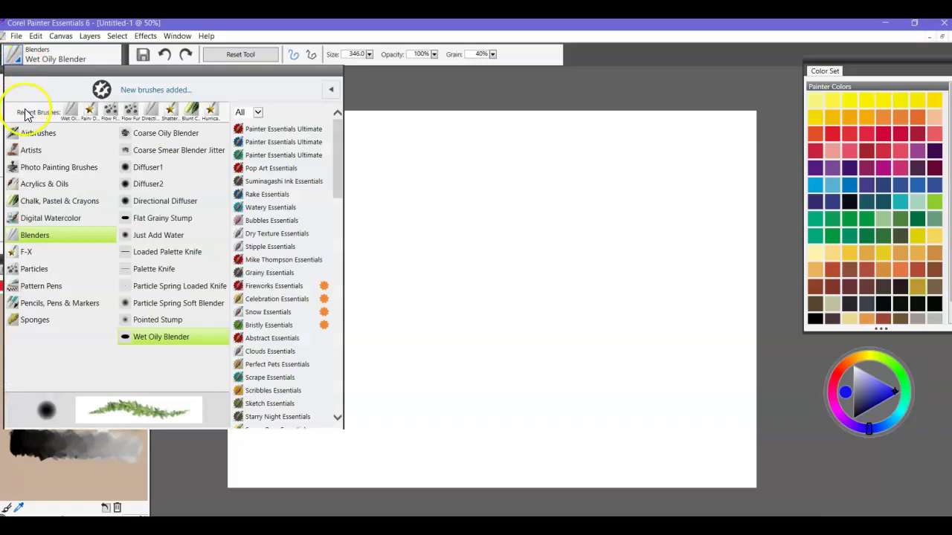
left_click(22, 206)
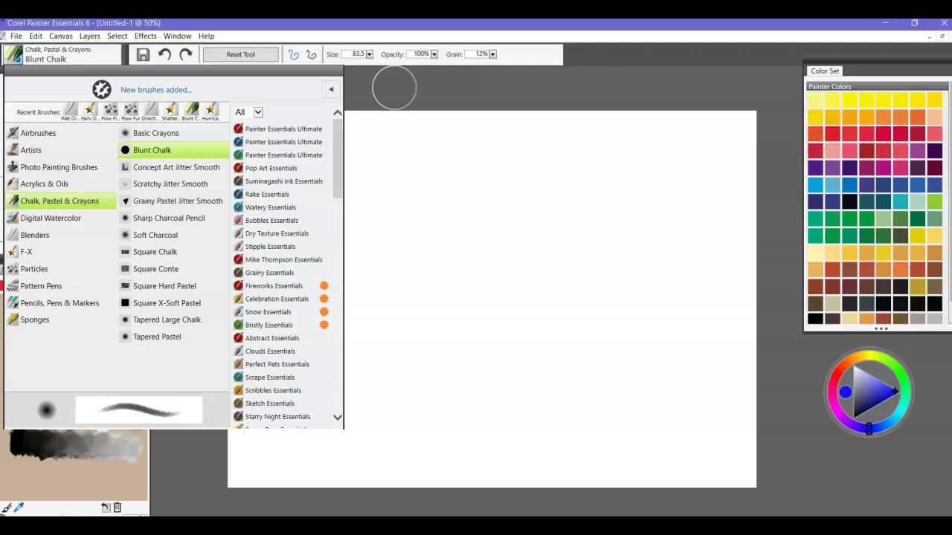
left_click(394, 87)
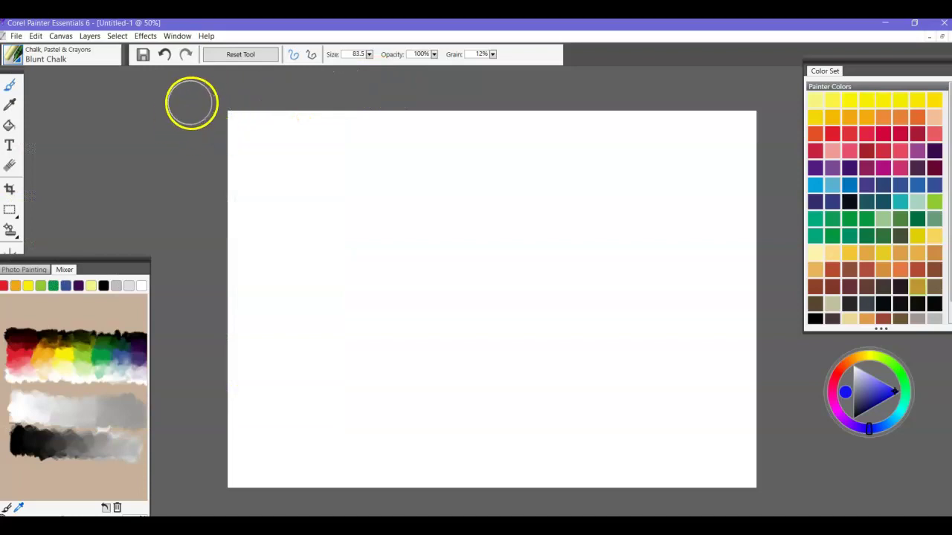
- Set the Blunt Chalk brush size to 261.8
left_click(368, 55)
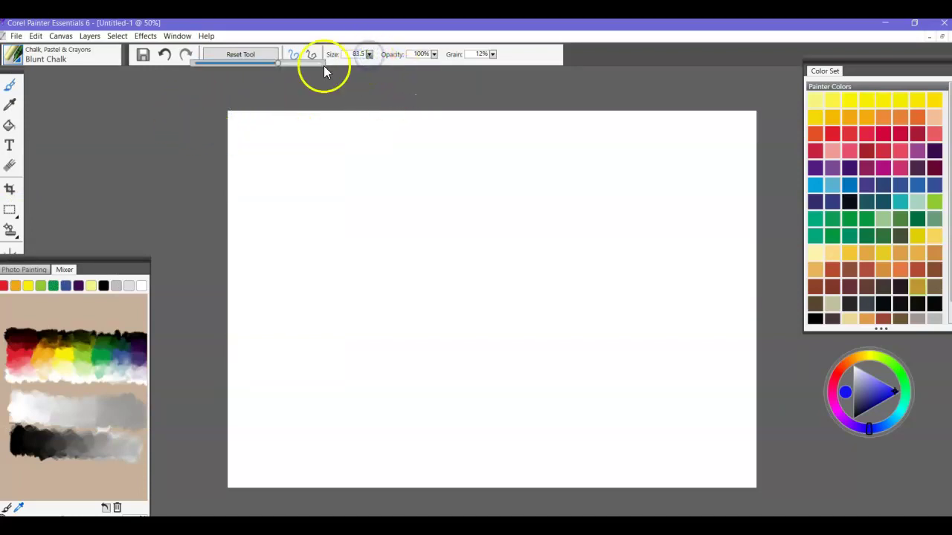
left_click_drag(276, 64, 282, 63)
left_click(299, 64)
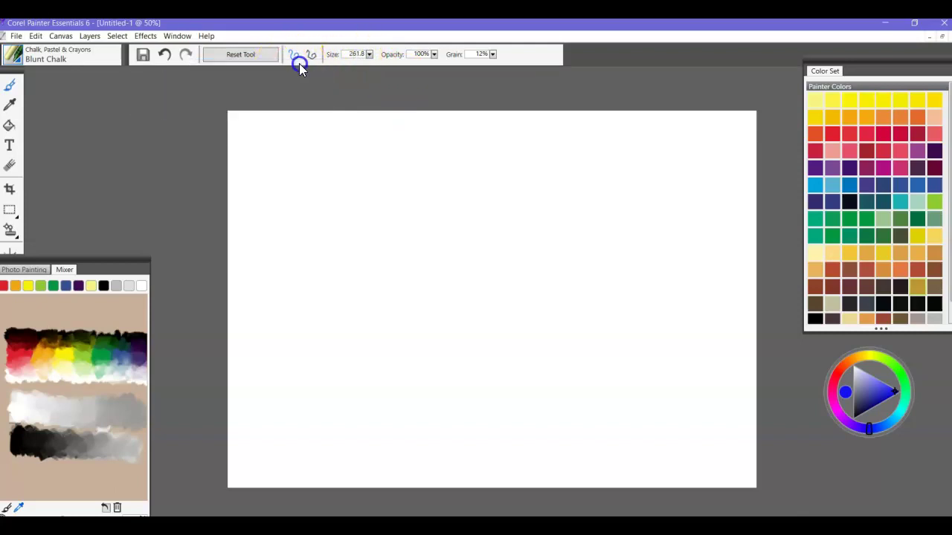
- Try a chalk stroke at brush size 1.0, undo it, and set the size to 37.2
left_click(369, 54)
left_click_drag(297, 64, 201, 64)
mouse_move(288, 159)
left_mouse_down()
mouse_move(300, 204)
mouse_move(345, 195)
mouse_move(321, 191)
mouse_move(353, 177)
mouse_move(315, 253)
left_mouse_up()
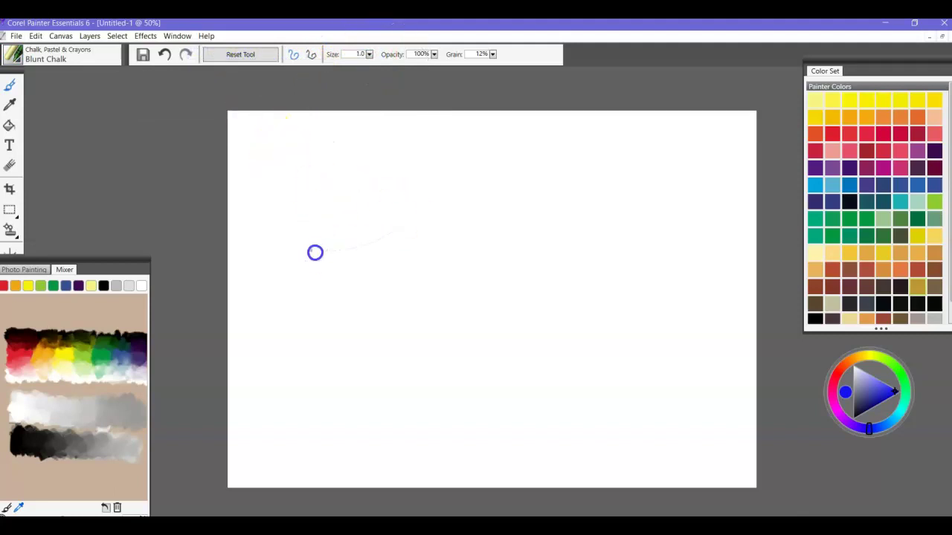
left_click(369, 54)
left_click(371, 55)
left_click(164, 54)
left_click(367, 56)
left_click_drag(267, 61, 263, 64)
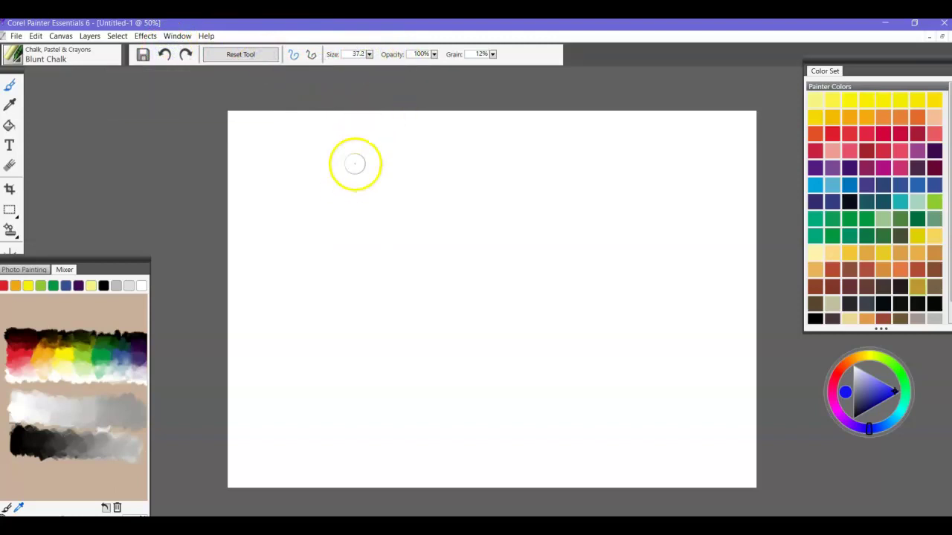
- Set the brush size to 346 and paint the whole canvas blue with Blunt Chalk
left_click(367, 55)
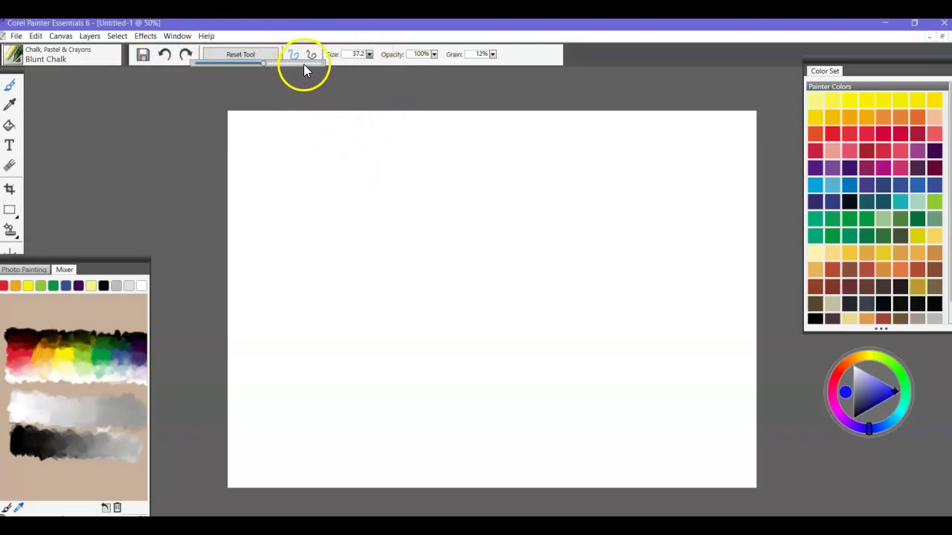
left_click_drag(303, 64, 304, 64)
mouse_move(251, 174)
left_mouse_down()
mouse_move(839, 182)
mouse_move(456, 315)
mouse_move(605, 463)
mouse_move(320, 375)
left_mouse_up()
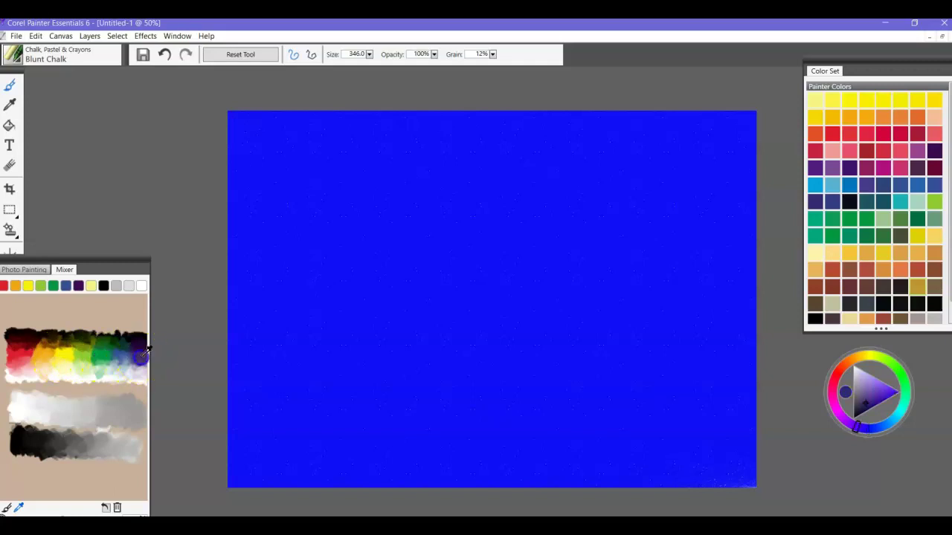
- Try dark purple and orange strokes on the blue canvas, sampling the colours from the Mixer
left_click_drag(206, 280, 452, 77)
left_click_drag(133, 361, 41, 350)
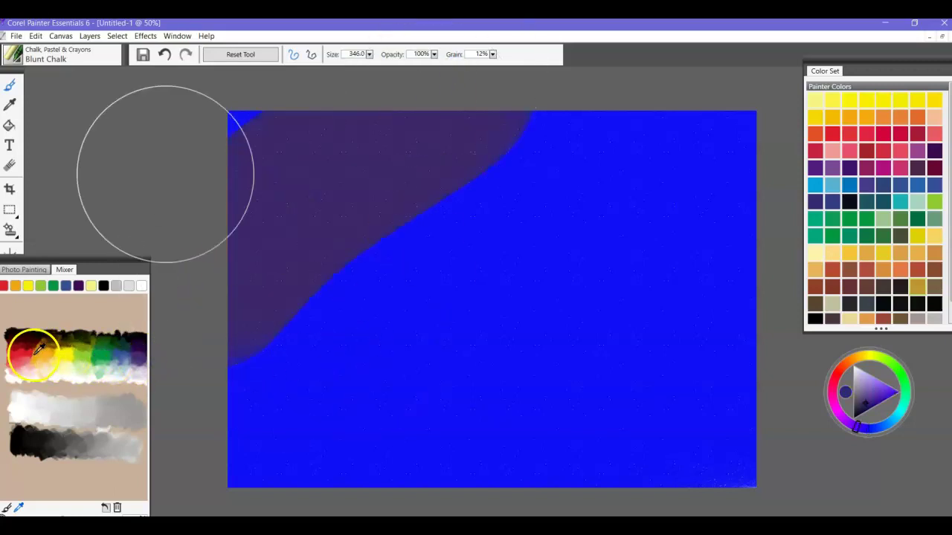
left_click(40, 350)
left_click_drag(319, 350, 435, 242)
left_click(593, 117)
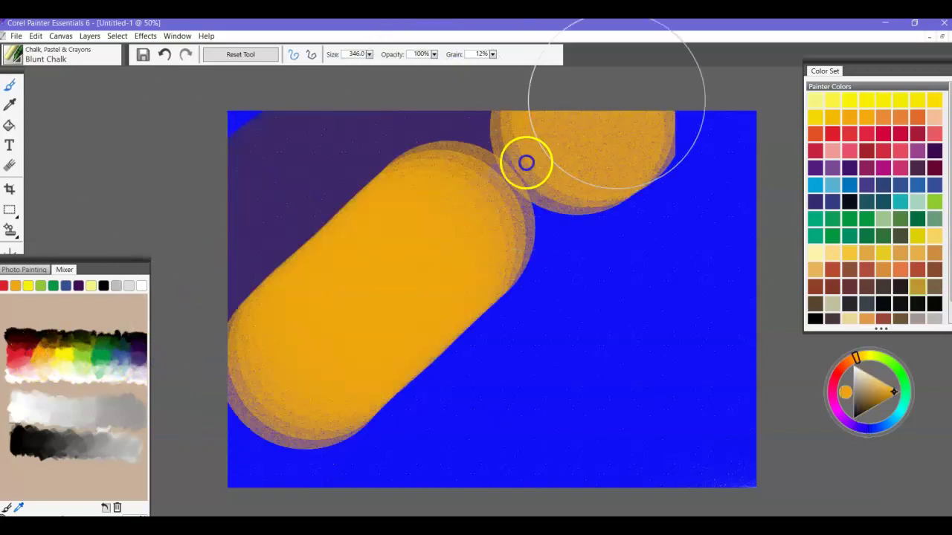
- Set the brush size to 101.5 and paint over the purple and orange strokes in blue
left_click(836, 419)
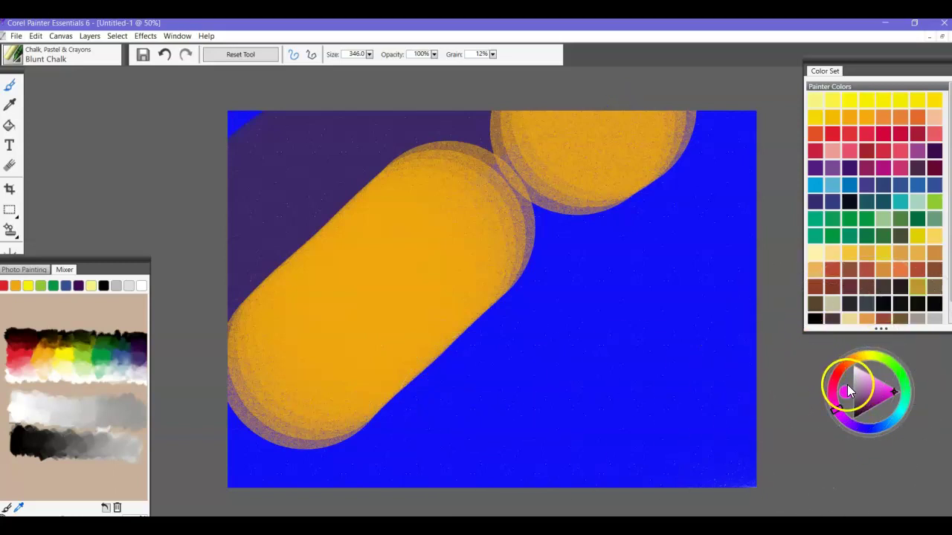
left_click(368, 55)
left_click(369, 54)
left_click(284, 65)
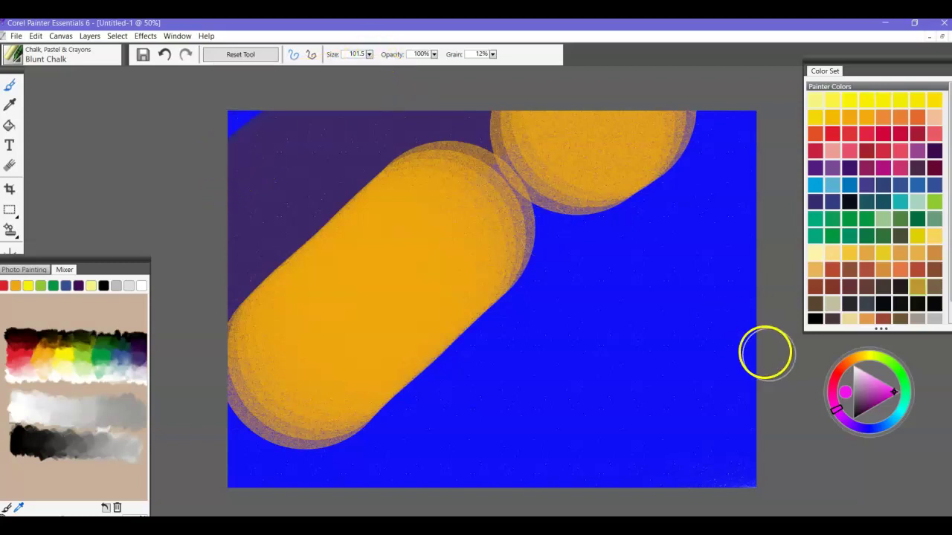
left_click(868, 431)
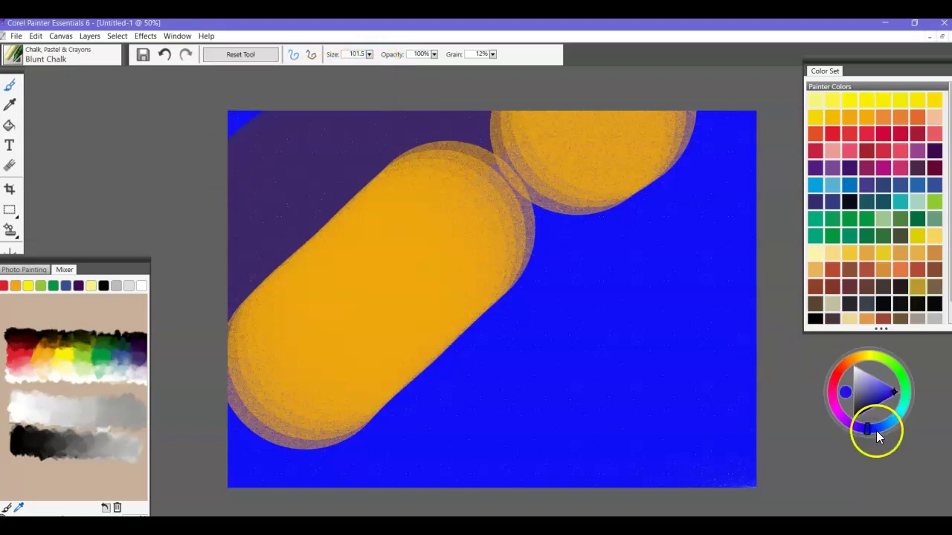
mouse_move(364, 162)
left_mouse_down()
mouse_move(335, 101)
mouse_move(590, 101)
mouse_move(528, 137)
mouse_move(43, 240)
mouse_move(398, 231)
mouse_move(642, 302)
mouse_move(157, 346)
mouse_move(248, 387)
mouse_move(38, 443)
mouse_move(369, 493)
left_mouse_up()
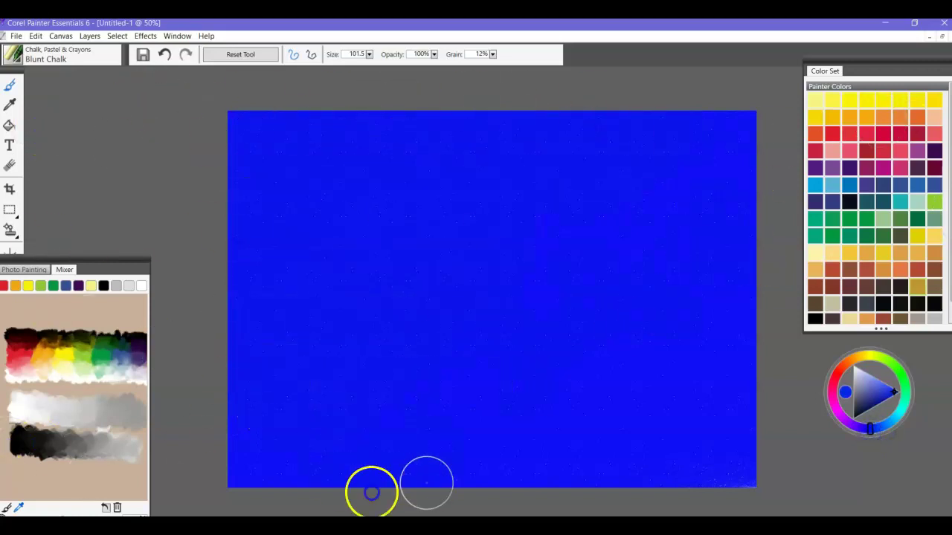
- Paint five diagonal magenta stripes across the blue background with gaps between them, undoing the stray stroke near the upper-left corner
left_click(836, 417)
mouse_move(205, 214)
left_mouse_down()
mouse_move(423, 89)
mouse_move(228, 357)
mouse_move(229, 383)
left_mouse_up()
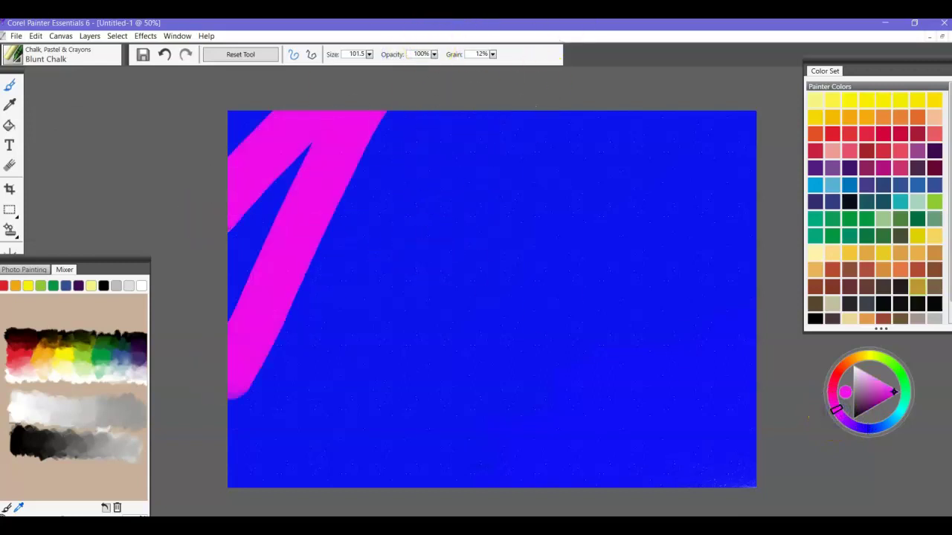
left_click(163, 56)
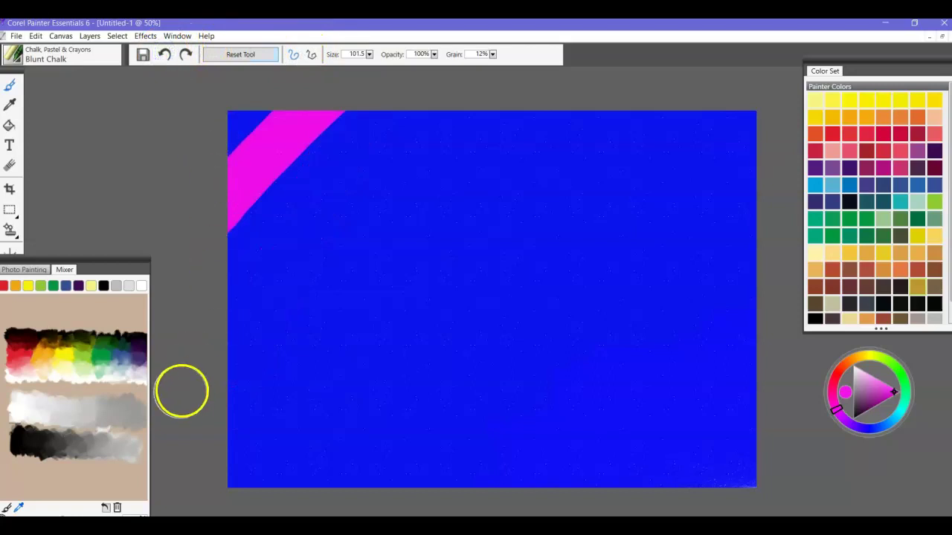
mouse_move(217, 379)
left_mouse_down()
mouse_move(464, 139)
mouse_move(556, 83)
left_mouse_up()
mouse_move(287, 494)
left_mouse_down()
mouse_move(480, 358)
mouse_move(663, 201)
mouse_move(756, 96)
left_mouse_up()
left_click(554, 485)
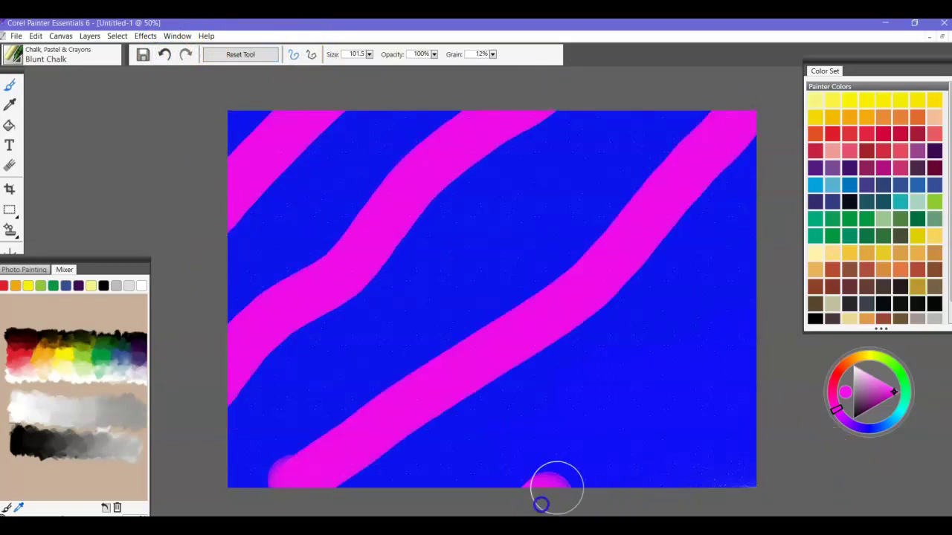
left_click_drag(556, 487, 754, 312)
left_click_drag(675, 497, 804, 392)
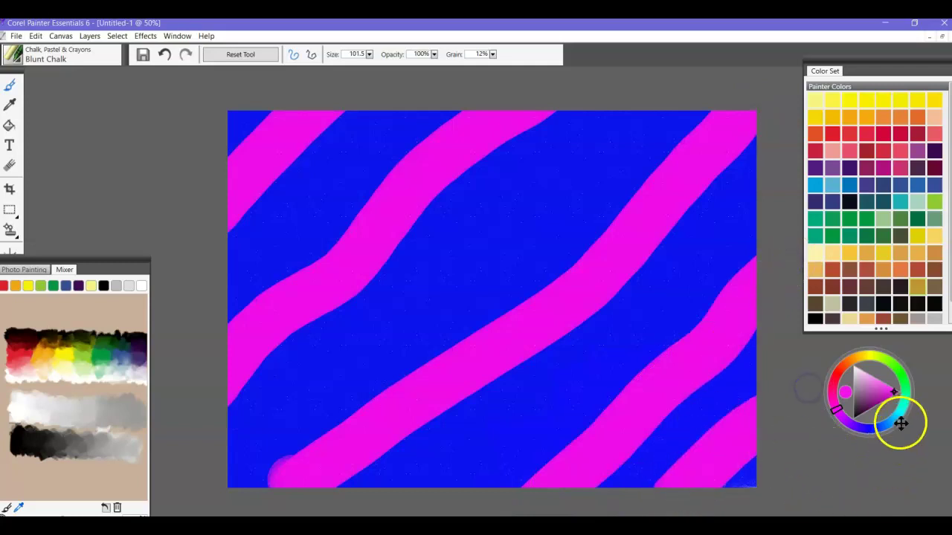
- Paint four wavy diagonal cyan stripes between the magenta ones
left_click(900, 422)
left_click_drag(238, 446, 658, 88)
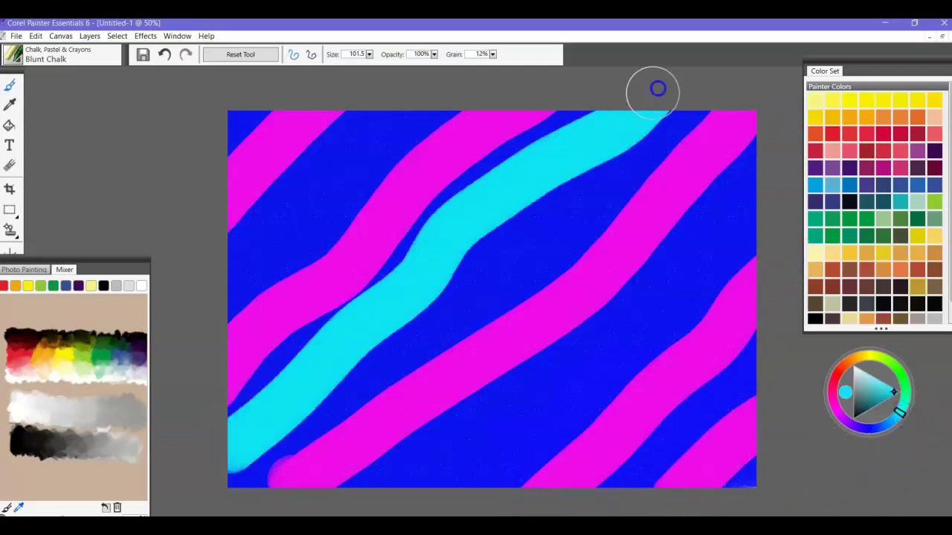
left_click_drag(159, 293, 484, 89)
mouse_move(458, 513)
left_mouse_down()
mouse_move(513, 419)
mouse_move(757, 169)
left_mouse_up()
mouse_move(612, 490)
left_mouse_down()
mouse_move(696, 422)
mouse_move(773, 339)
left_mouse_up()
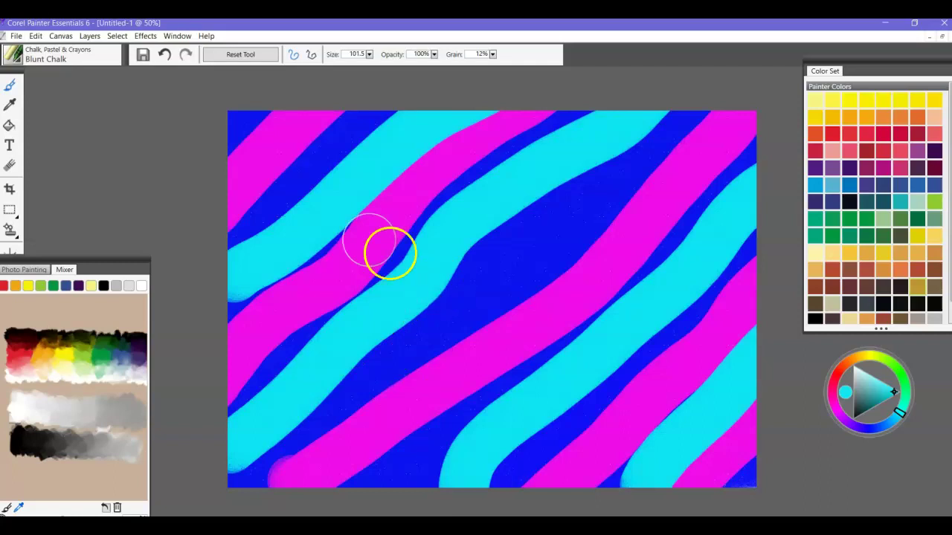
- Switch to the Directional Diffuser brush in the Blenders category
left_click(13, 56)
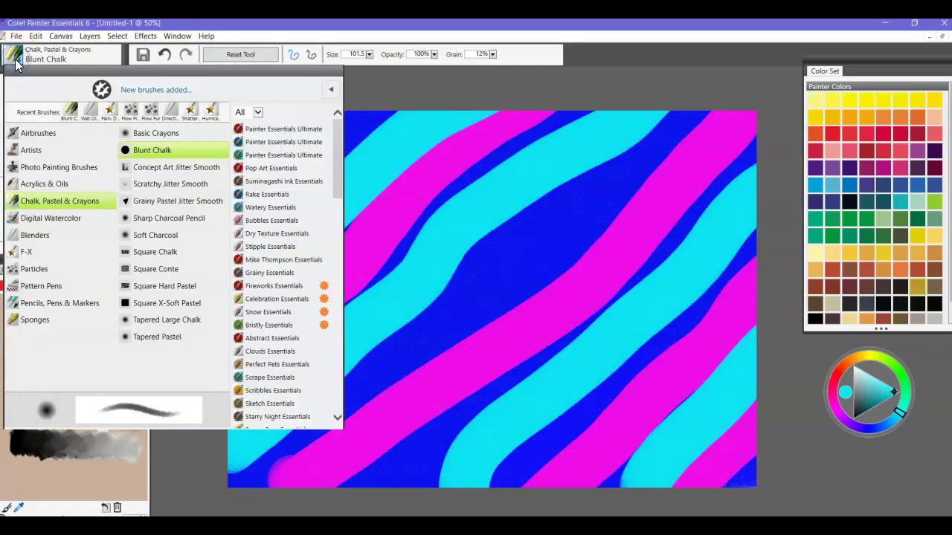
left_click(16, 236)
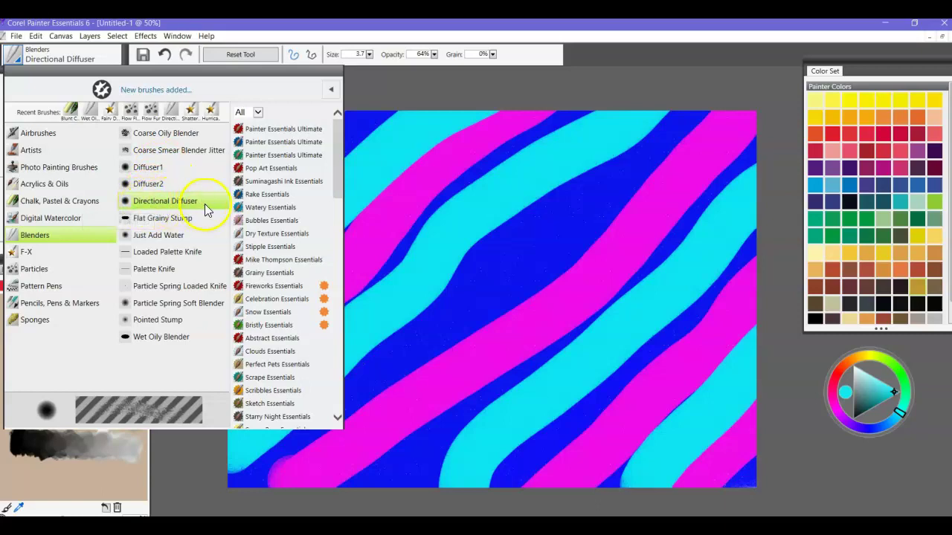
left_click(190, 487)
left_click(22, 58)
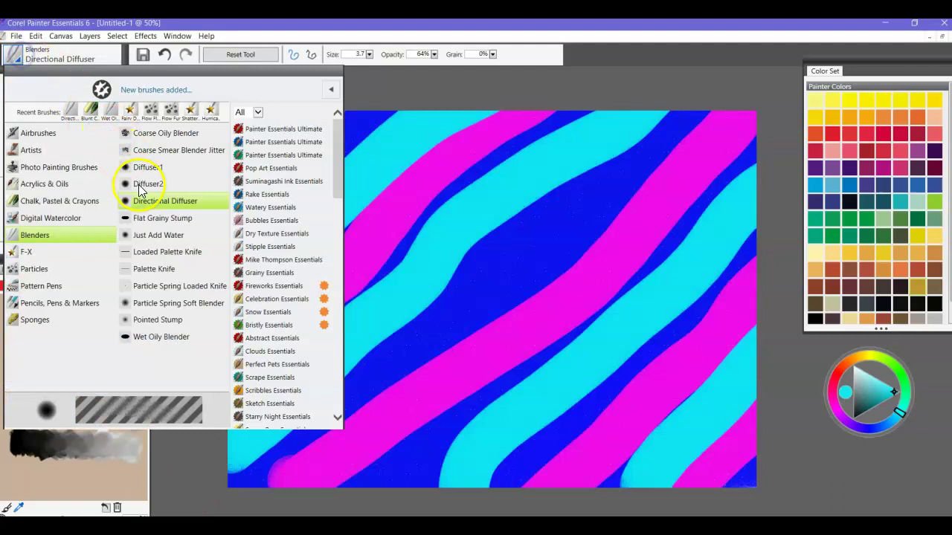
left_click(143, 199)
- Set the Directional Diffuser brush size to 26.6
left_click(369, 55)
left_click(368, 55)
left_click_drag(229, 67, 242, 63)
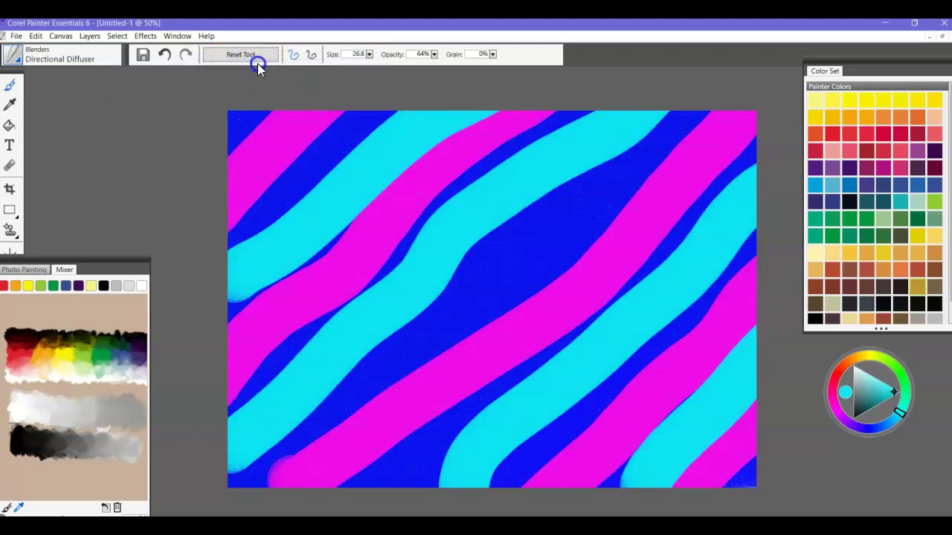
- Set the Directional Diffuser brush size to 203.8 and blend the stripes diagonally across the whole canvas
left_click_drag(301, 69, 289, 63)
left_click(369, 55)
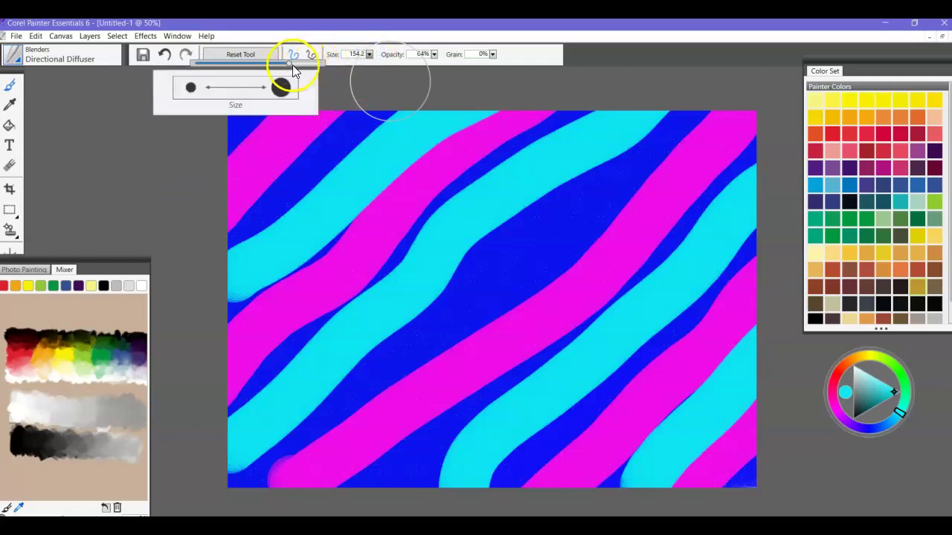
left_click(295, 64)
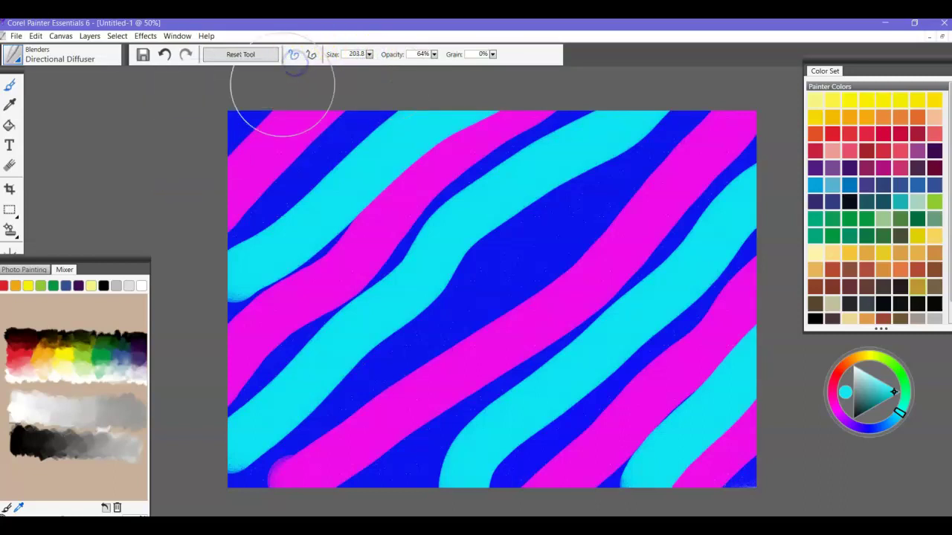
mouse_move(182, 181)
left_mouse_down()
mouse_move(252, 78)
mouse_move(153, 198)
mouse_move(291, 91)
mouse_move(246, 319)
mouse_move(128, 384)
mouse_move(379, 319)
mouse_move(247, 466)
mouse_move(406, 395)
mouse_move(495, 227)
mouse_move(423, 414)
mouse_move(171, 524)
mouse_move(364, 456)
mouse_move(694, 251)
mouse_move(567, 257)
mouse_move(775, 287)
mouse_move(792, 359)
mouse_move(775, 460)
left_mouse_up()
mouse_move(678, 497)
left_mouse_down()
mouse_move(774, 399)
mouse_move(675, 360)
mouse_move(684, 331)
mouse_move(783, 255)
mouse_move(657, 276)
mouse_move(544, 355)
mouse_move(700, 166)
mouse_move(508, 324)
mouse_move(437, 423)
mouse_move(244, 452)
mouse_move(331, 432)
mouse_move(479, 235)
mouse_move(738, 117)
mouse_move(619, 157)
mouse_move(667, 101)
mouse_move(394, 332)
mouse_move(310, 435)
mouse_move(364, 419)
mouse_move(177, 434)
mouse_move(157, 380)
left_mouse_up()
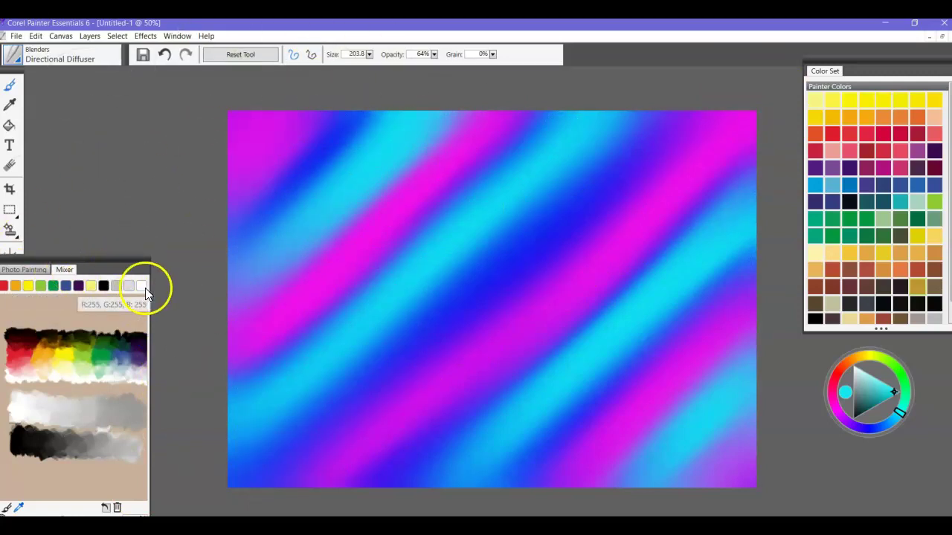
- Undo and redo the blending to compare the canvas before and after
left_click(165, 56)
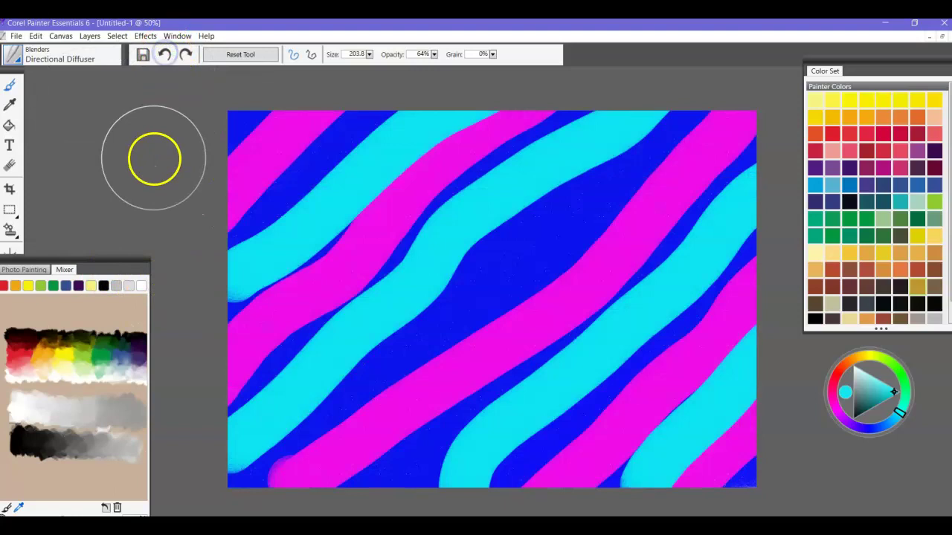
left_click(185, 55)
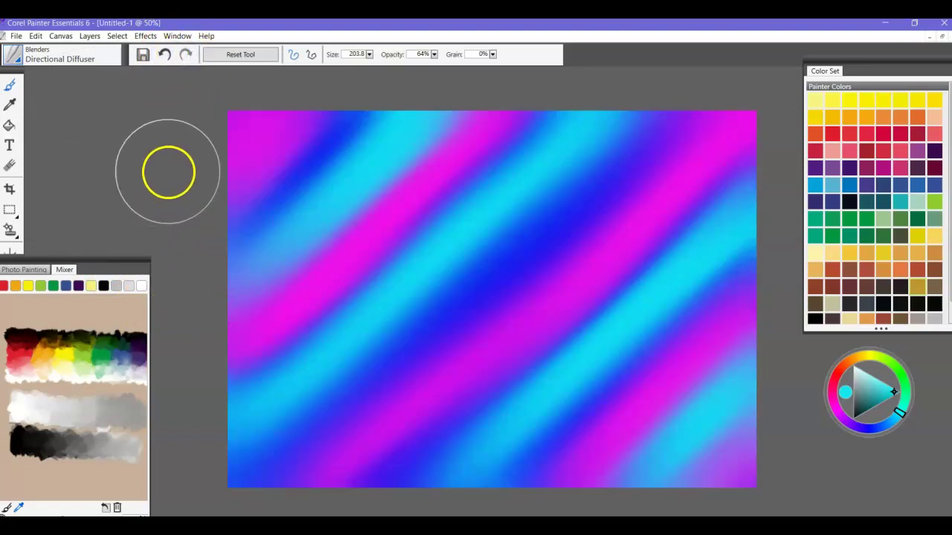
- Try blending the whole canvas again across the direction of the stripes, and undo those strokes
left_click_drag(190, 167, 801, 198)
mouse_move(770, 277)
left_mouse_down()
mouse_move(146, 295)
mouse_move(773, 370)
mouse_move(85, 493)
mouse_move(517, 409)
mouse_move(263, 377)
mouse_move(331, 270)
mouse_move(881, 278)
mouse_move(825, 159)
mouse_move(56, 74)
left_mouse_up()
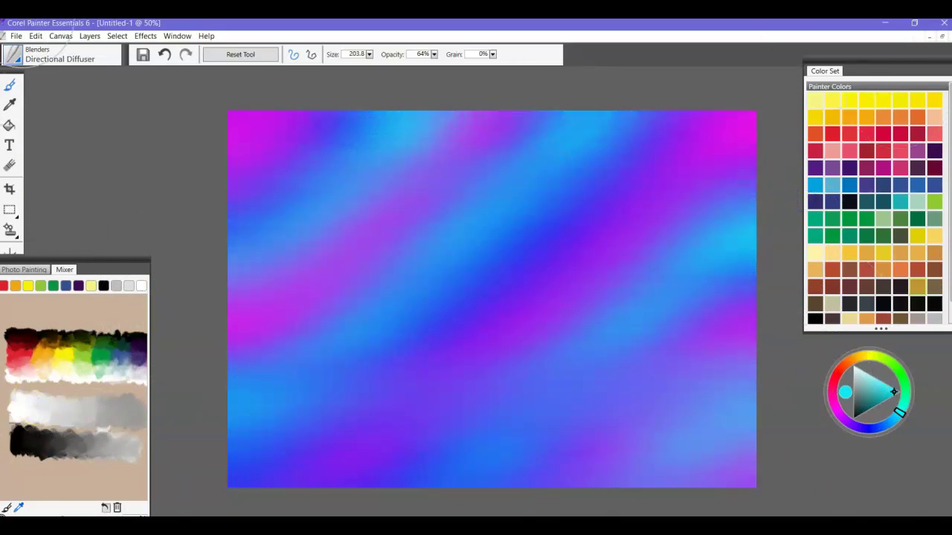
left_click(165, 55)
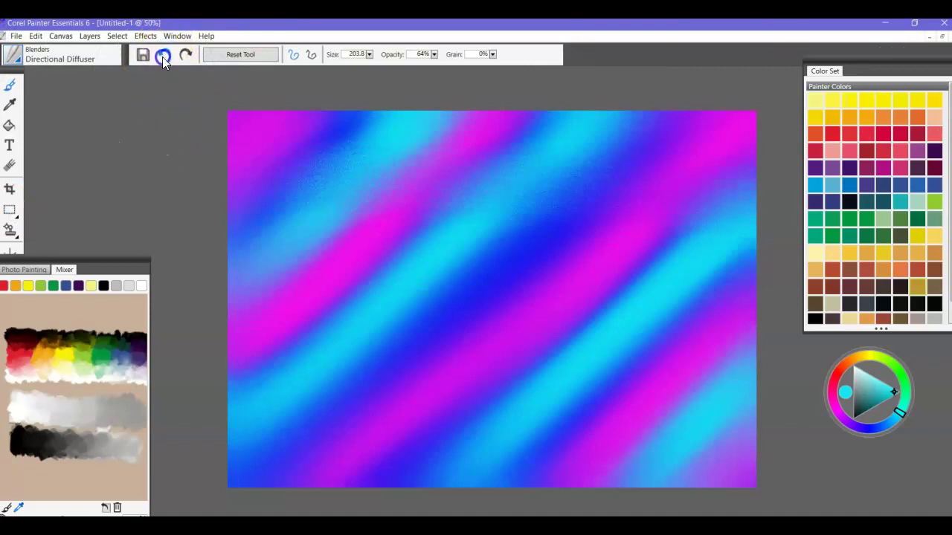
left_click(163, 57)
- Soften the magenta, blue and cyan stripes further with long diagonal diffuser strokes along their direction over the whole canvas
mouse_move(307, 111)
left_mouse_down()
mouse_move(308, 96)
mouse_move(208, 312)
mouse_move(82, 406)
left_mouse_up()
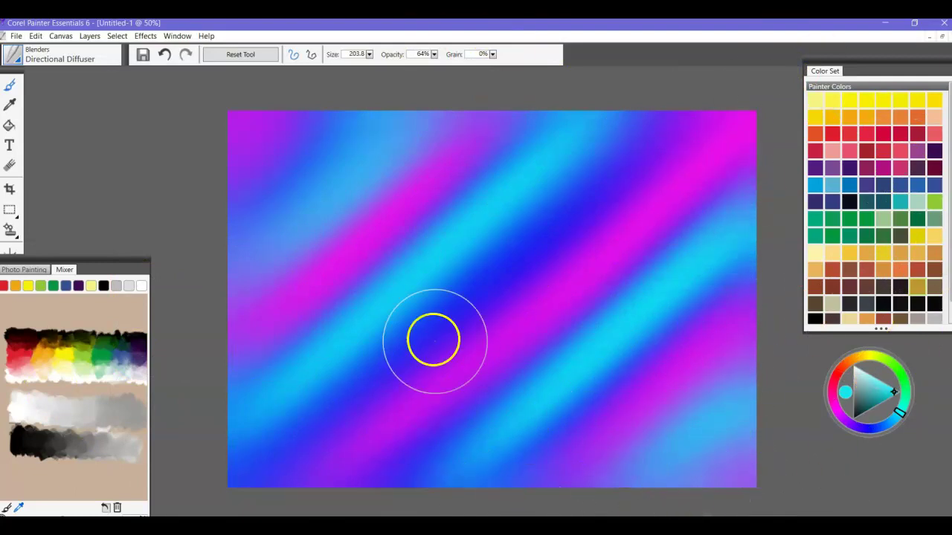
mouse_move(393, 240)
left_mouse_down()
mouse_move(605, 59)
mouse_move(521, 134)
left_mouse_up()
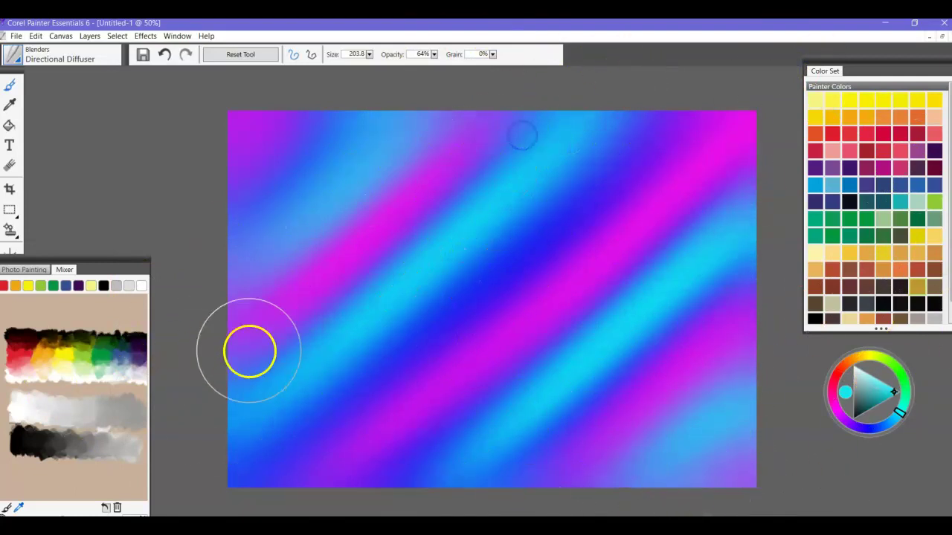
left_click_drag(476, 346, 328, 465)
mouse_move(601, 367)
left_mouse_down()
mouse_move(404, 454)
mouse_move(484, 534)
mouse_move(748, 335)
mouse_move(691, 160)
mouse_move(743, 235)
left_mouse_up()
mouse_move(817, 251)
left_mouse_down()
mouse_move(631, 276)
mouse_move(226, 420)
left_mouse_up()
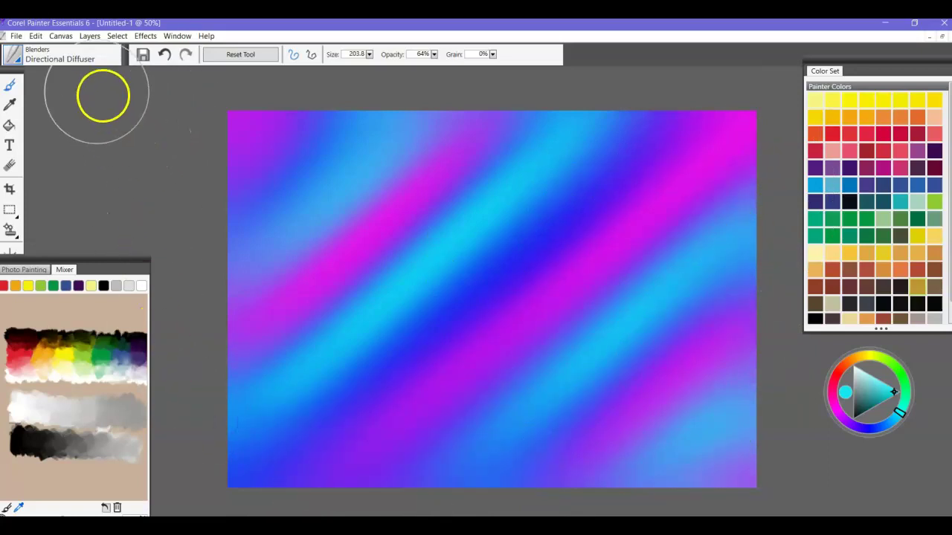
- Save the painting as a Painter RIFF file named McKelveyBackground196 in the McKelvey Backgrounds folder
left_click(16, 36)
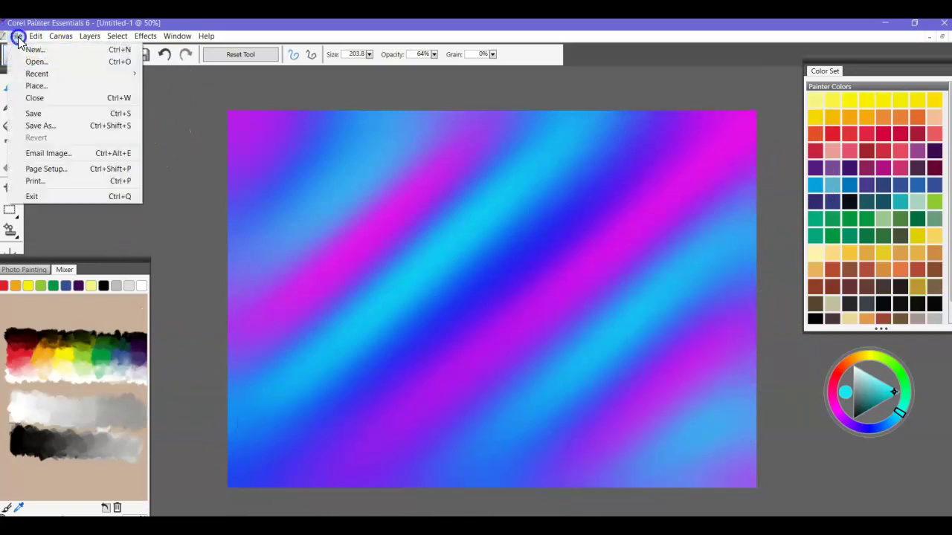
left_click(46, 125)
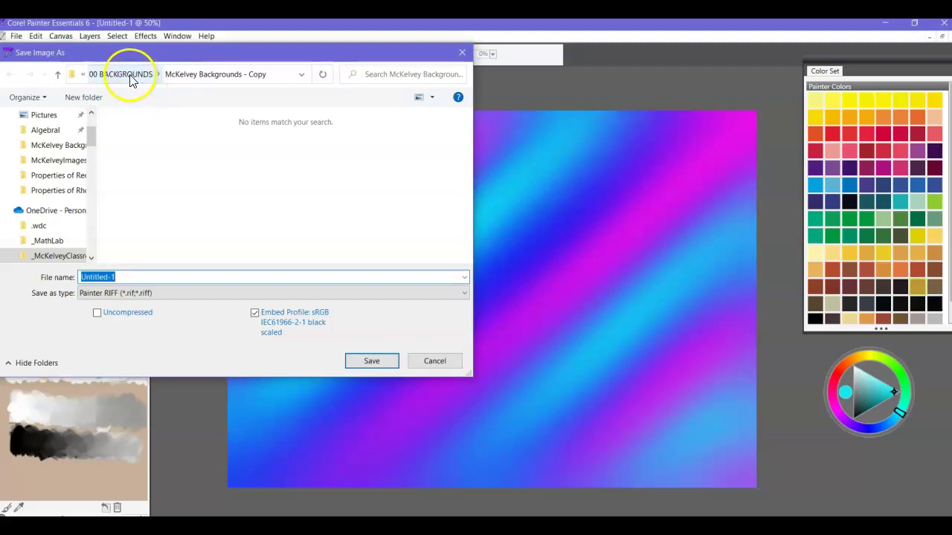
left_click(127, 75)
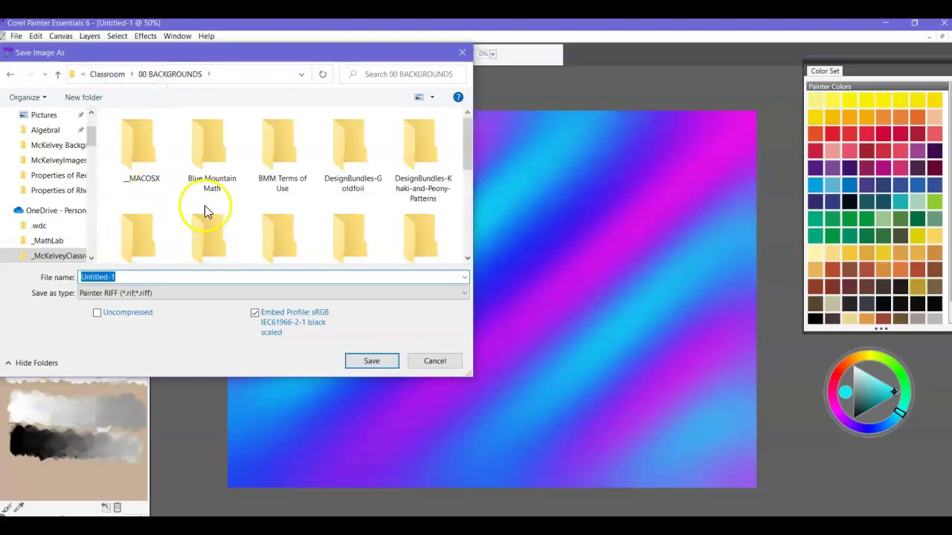
scroll(204, 207, "down", 1)
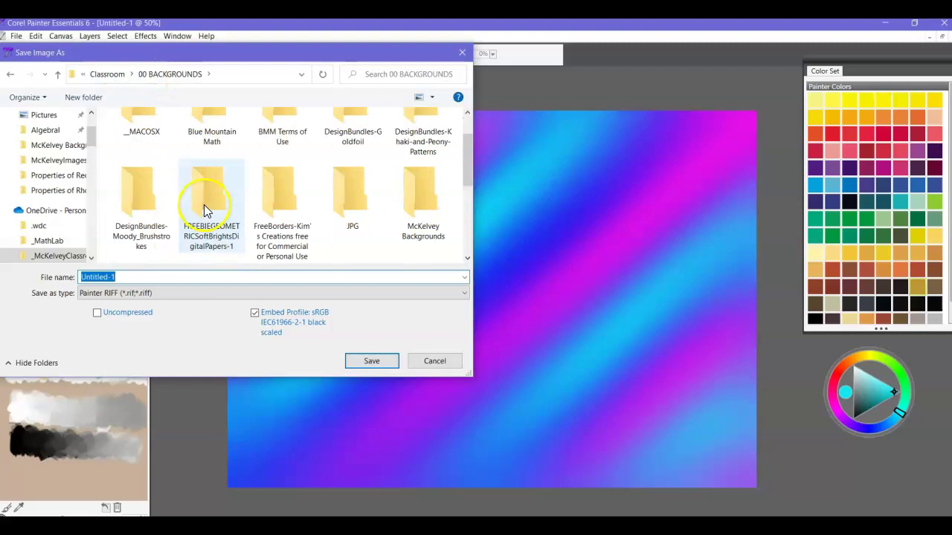
double_click(423, 195)
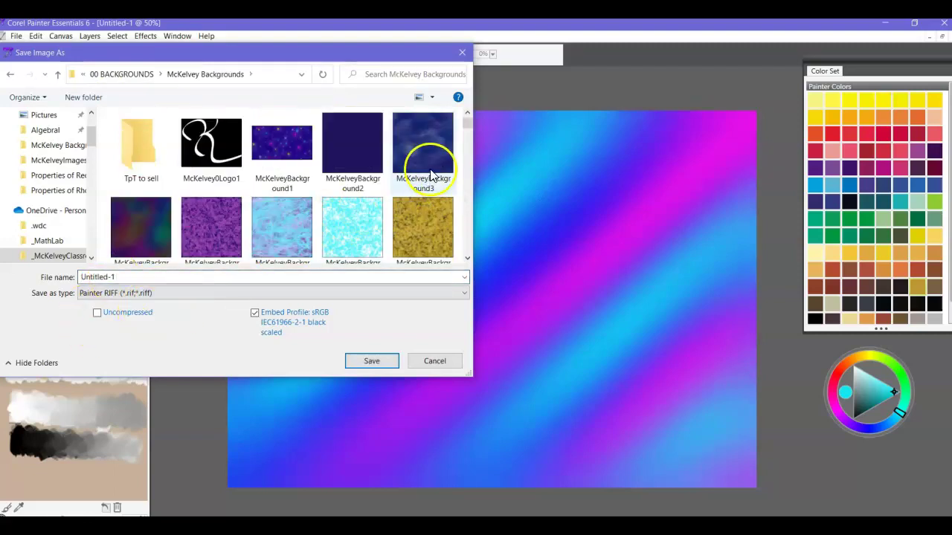
left_click_drag(467, 121, 475, 261)
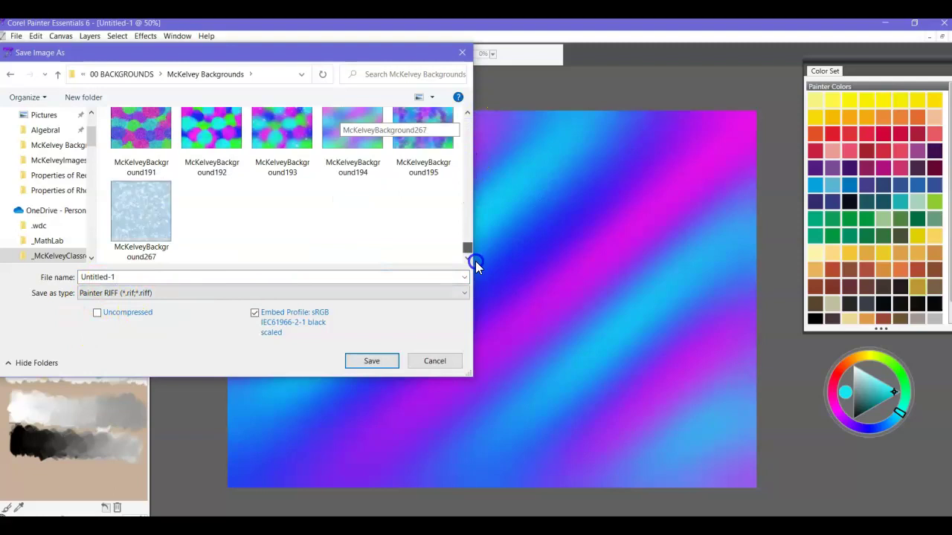
left_click(430, 125)
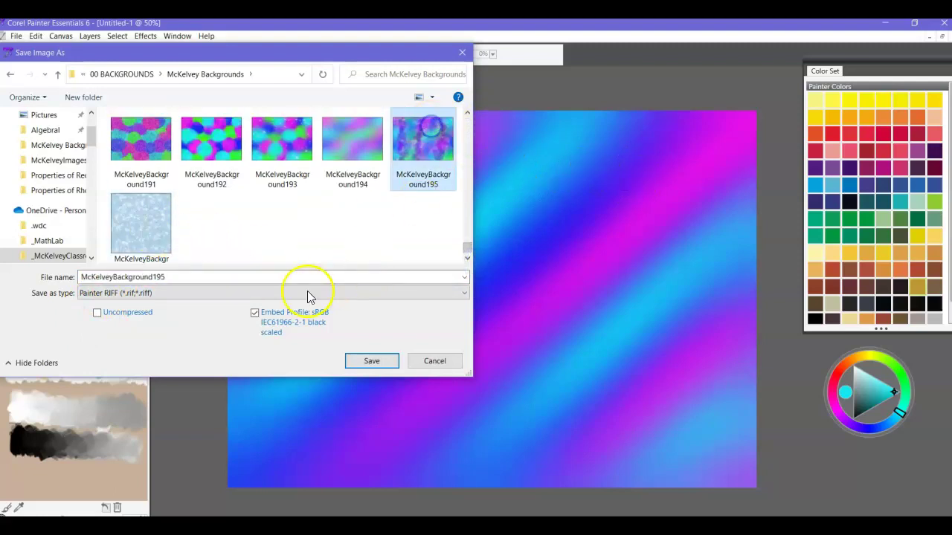
double_click(179, 275)
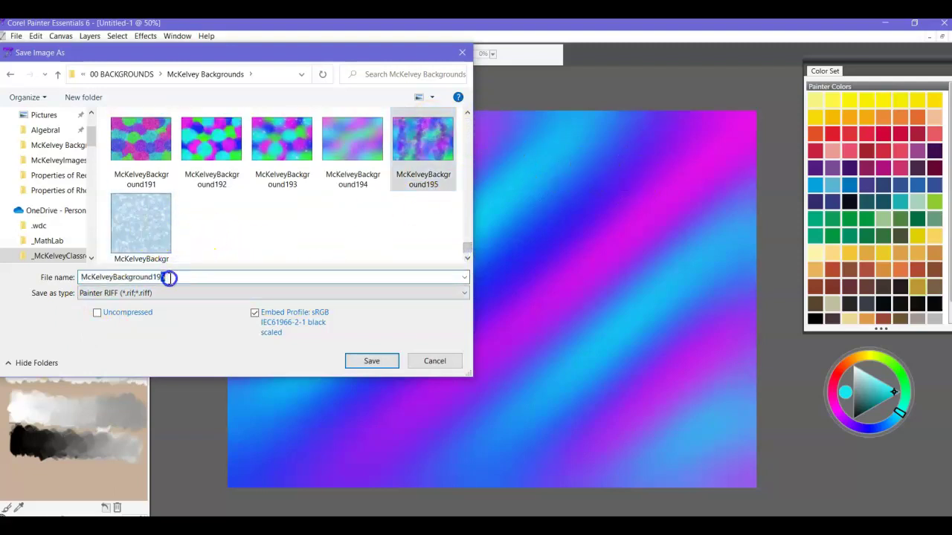
type("6")
left_click(364, 361)
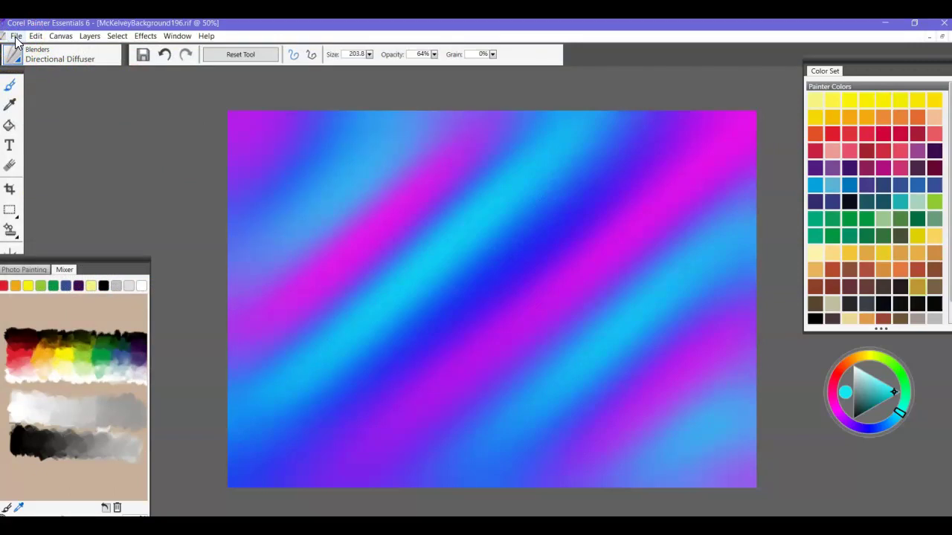
- Save a PNG version named McKelveyBackground196 in the McKelvey Backgrounds - Copy folder
left_click(16, 36)
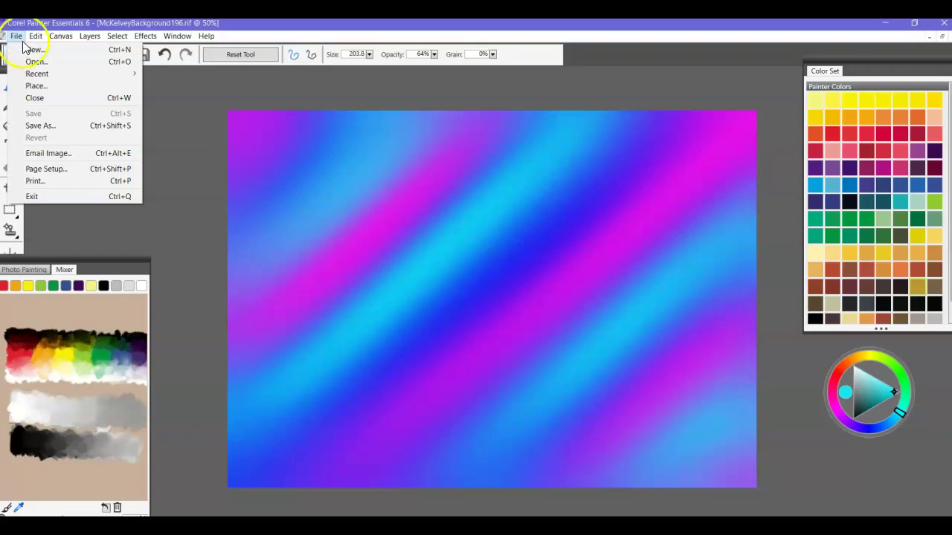
left_click(45, 126)
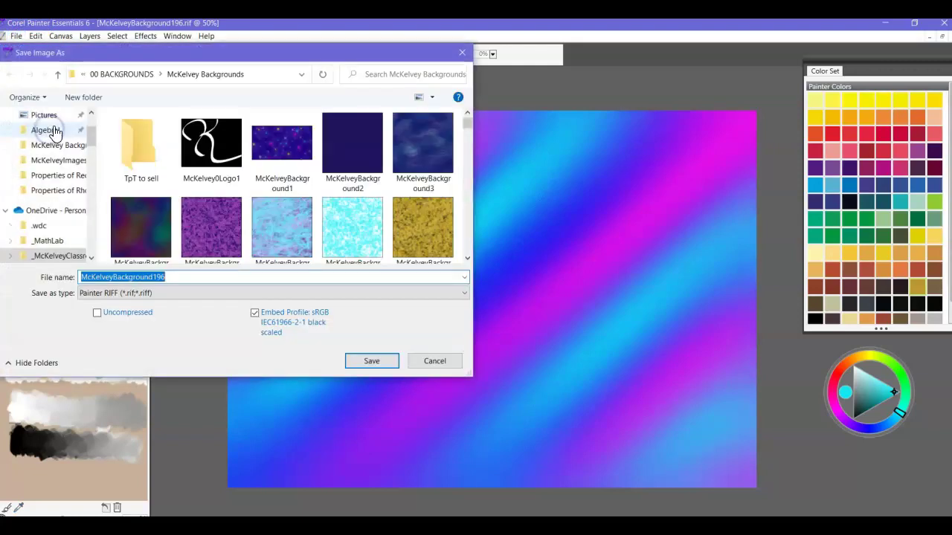
left_click(125, 74)
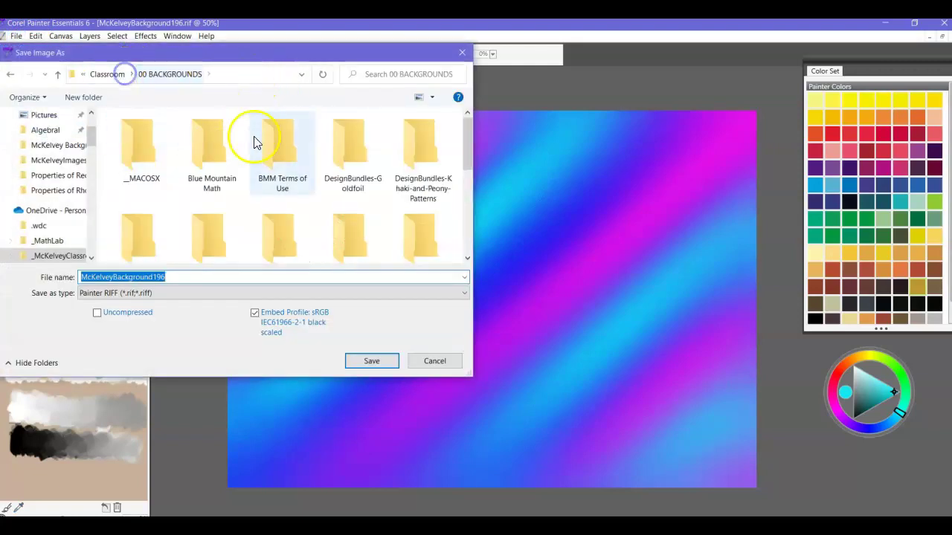
left_click_drag(468, 138, 473, 199)
double_click(134, 187)
left_click(179, 277)
double_click(174, 277)
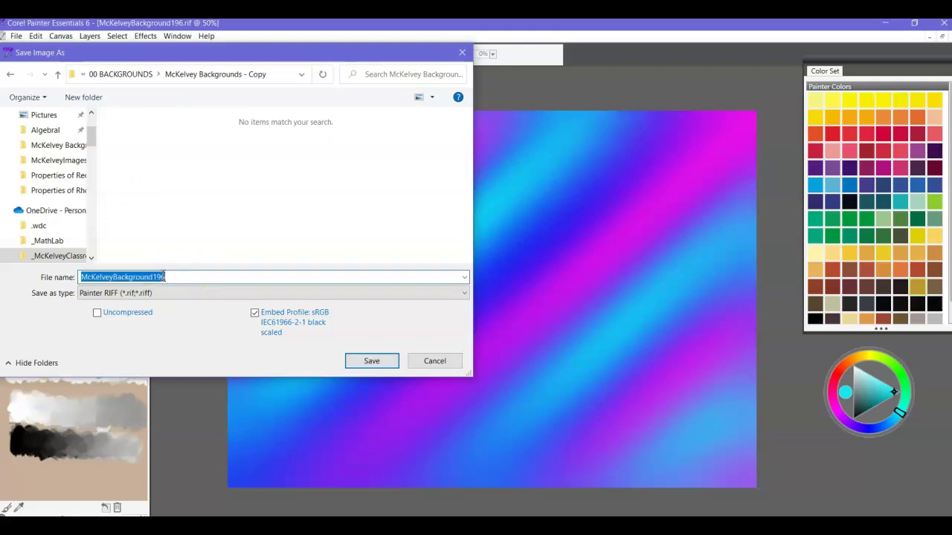
left_click_drag(164, 276, 184, 278)
left_click(147, 295)
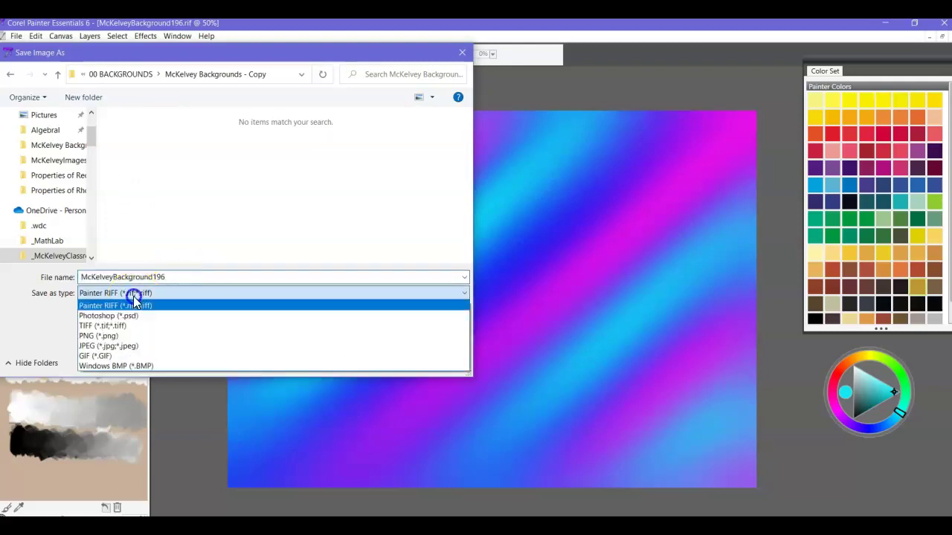
left_click(102, 338)
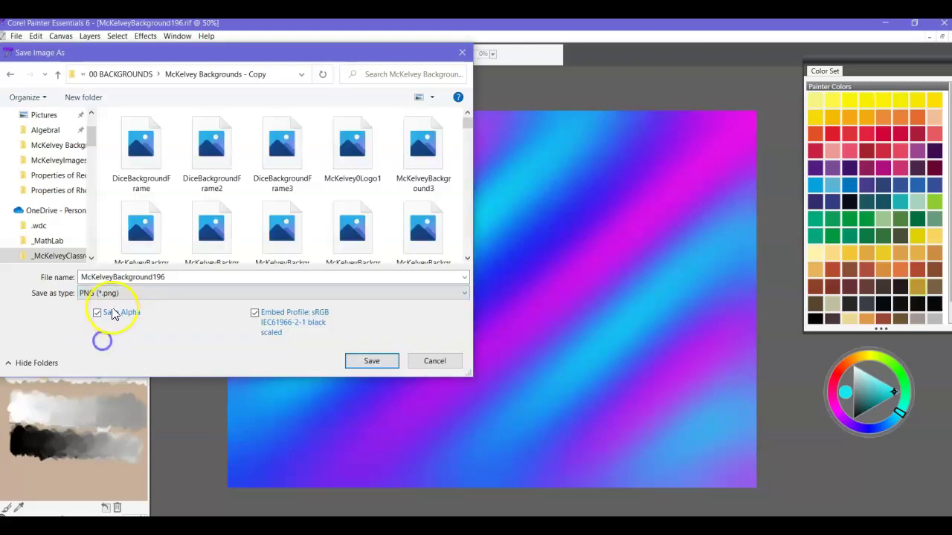
left_click(356, 361)
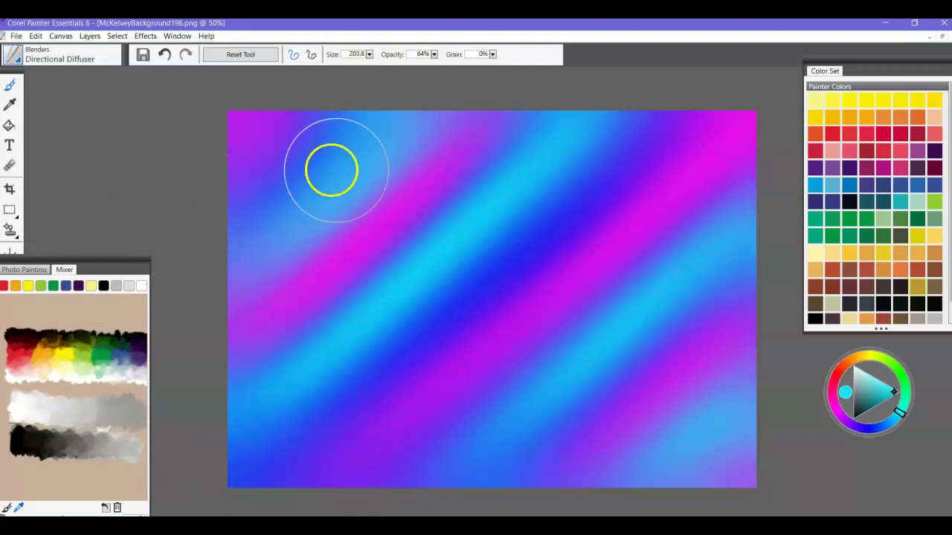
- Switch to the Fairy Dust brush in the F-X category, with white as the colour and a size of 70.6
left_click(15, 58)
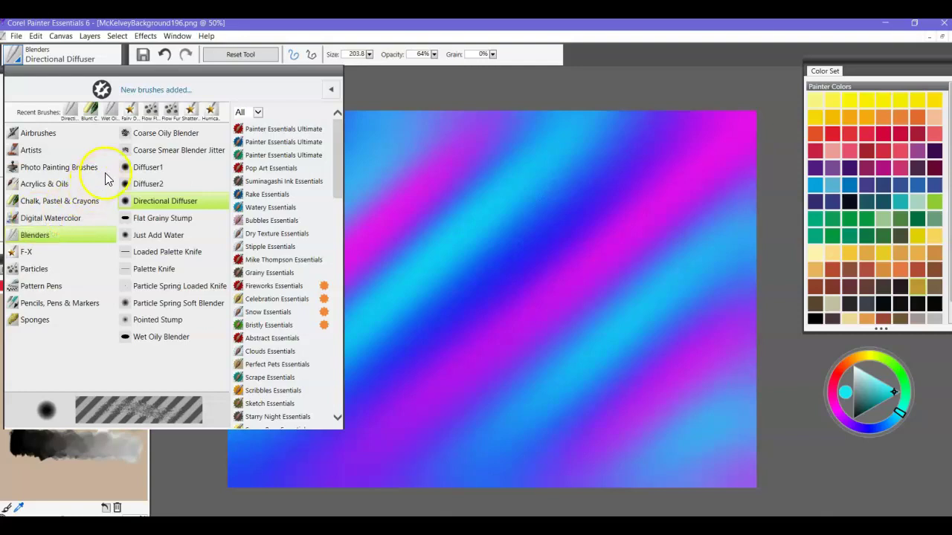
left_click(16, 253)
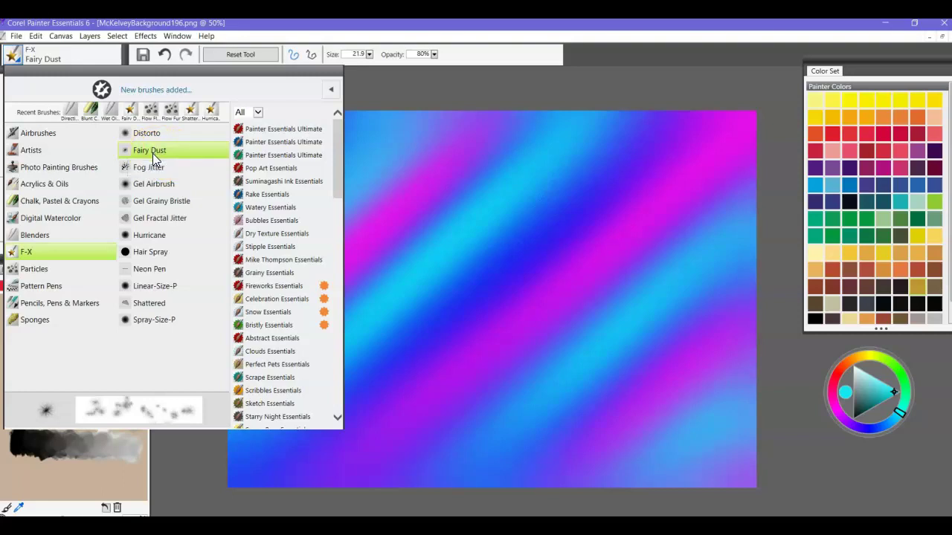
left_click(859, 374)
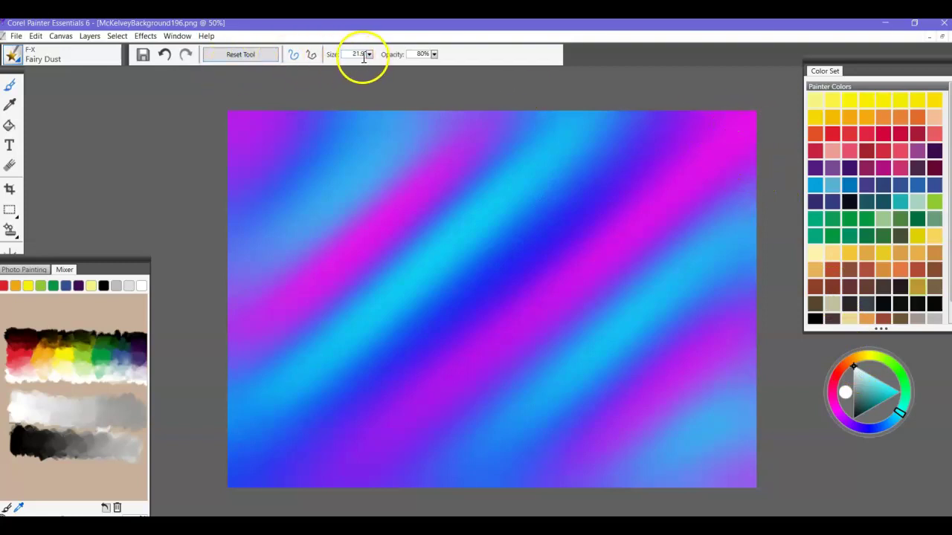
left_click(275, 63)
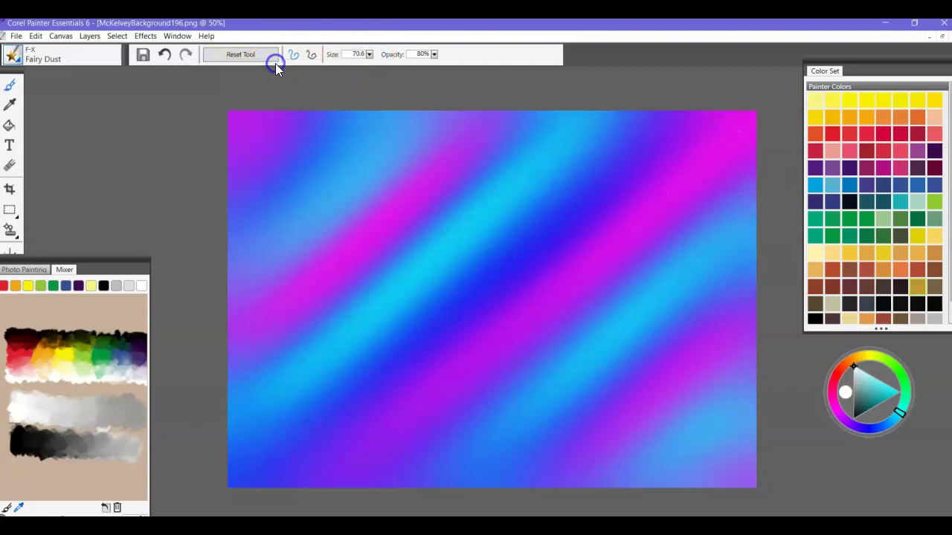
- Scatter white Fairy Dust stars in winding trails over the canvas, with a few single stars near the left edge
mouse_move(263, 112)
left_mouse_down()
mouse_move(251, 137)
mouse_move(256, 210)
mouse_move(266, 159)
mouse_move(242, 310)
mouse_move(279, 446)
mouse_move(223, 465)
mouse_move(395, 497)
mouse_move(370, 421)
mouse_move(337, 454)
mouse_move(567, 378)
mouse_move(352, 244)
mouse_move(701, 210)
mouse_move(583, 161)
mouse_move(580, 397)
mouse_move(463, 382)
mouse_move(688, 378)
mouse_move(682, 193)
left_mouse_up()
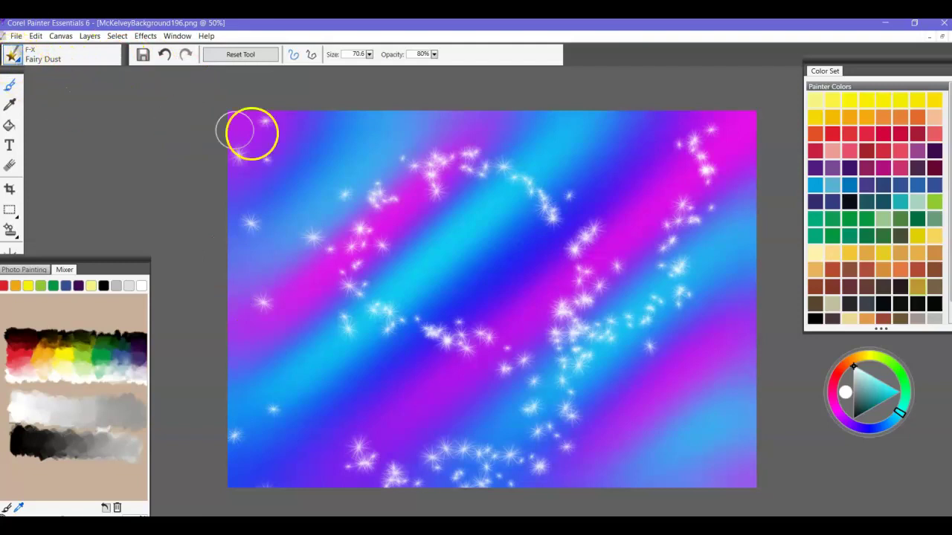
left_click(394, 182)
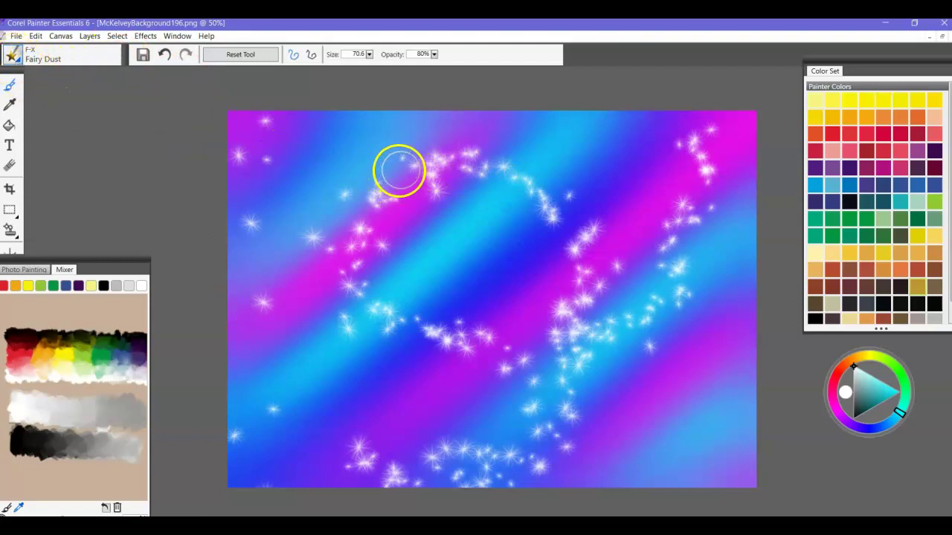
left_click(368, 55)
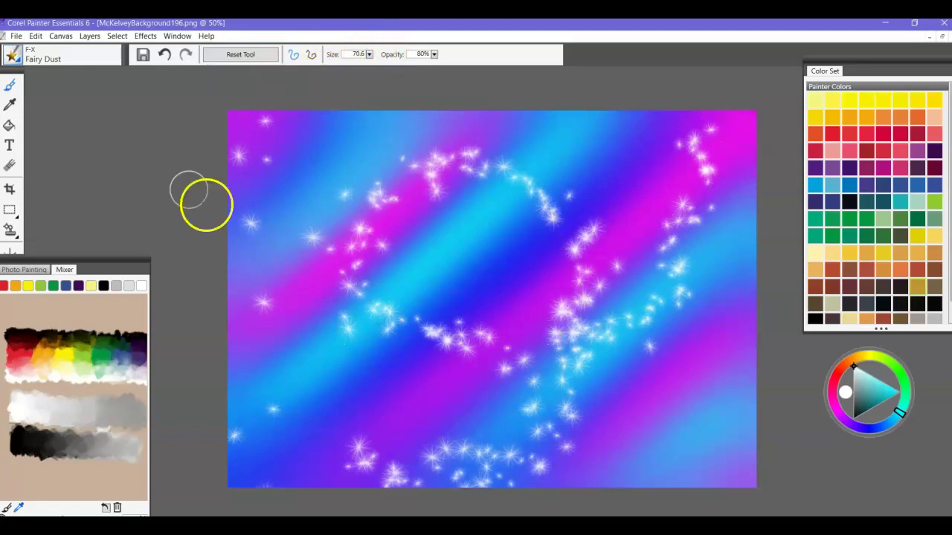
- Switch to the Flow Flare brush in the Particles category
left_click(11, 57)
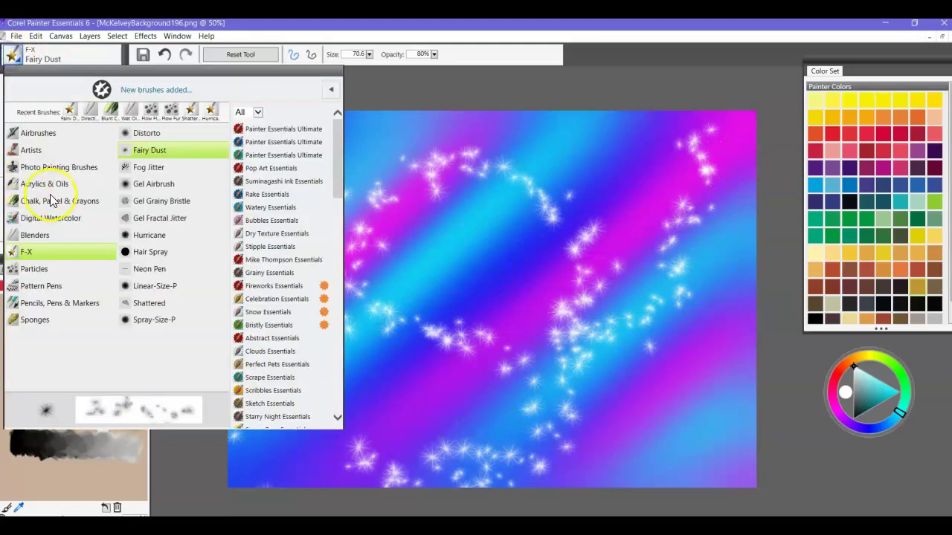
left_click(32, 272)
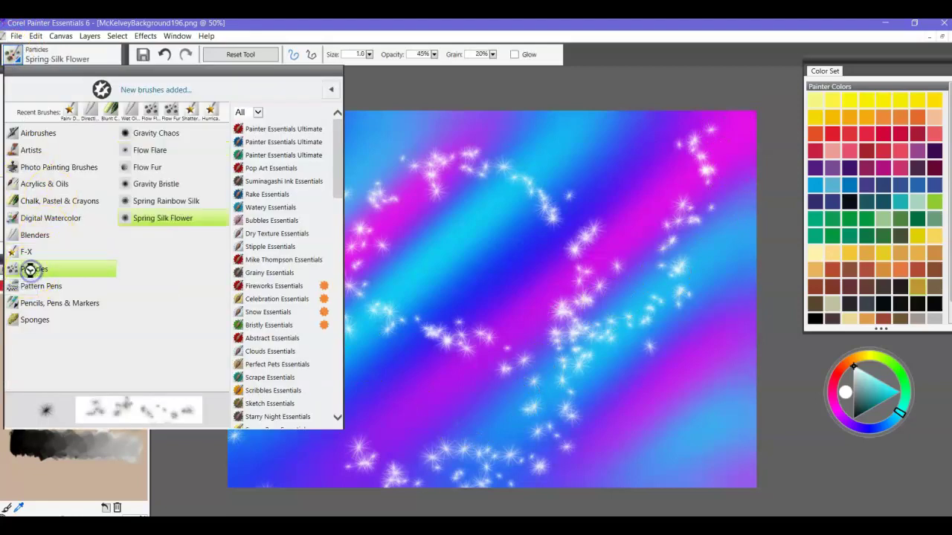
left_click(153, 151)
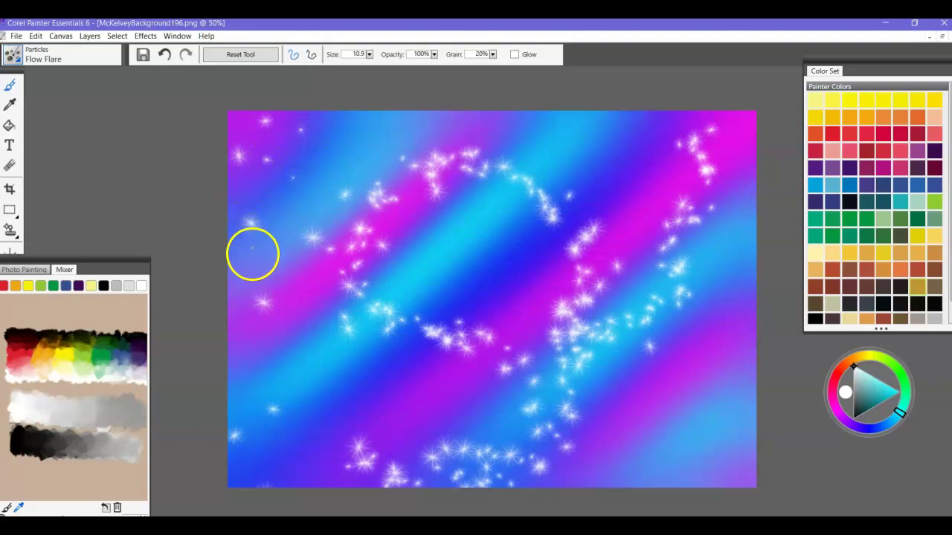
- Dab single white flares of varying size over the canvas, filling gaps between the star trails and near the corners
left_click(317, 313)
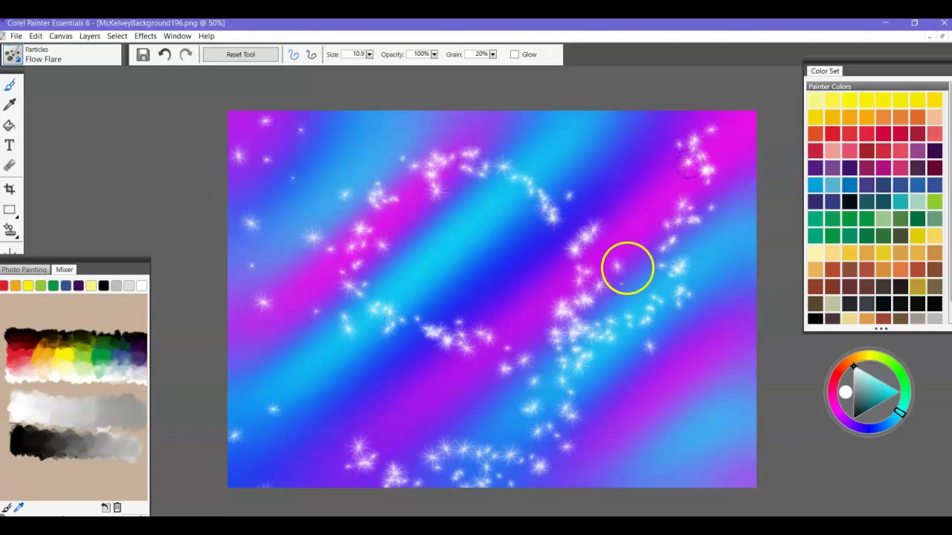
left_click(696, 461)
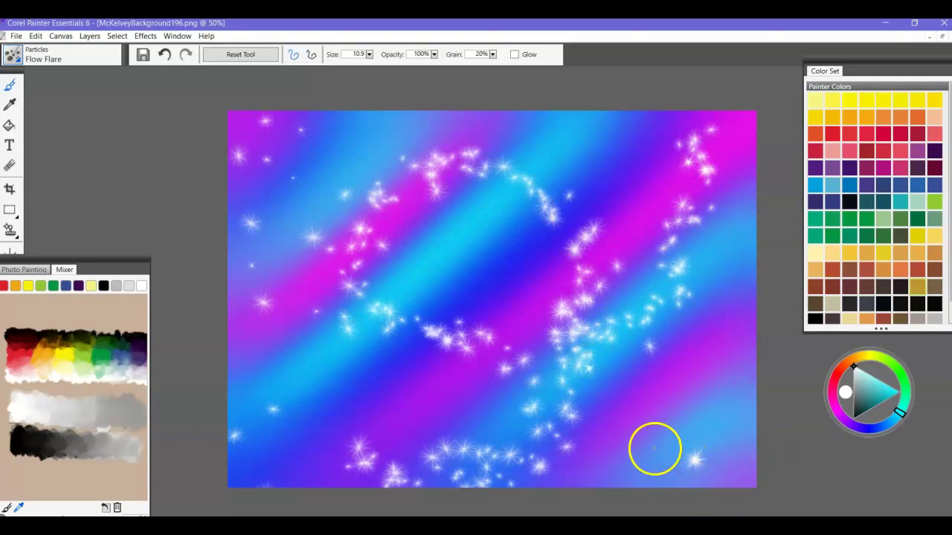
left_click(310, 479)
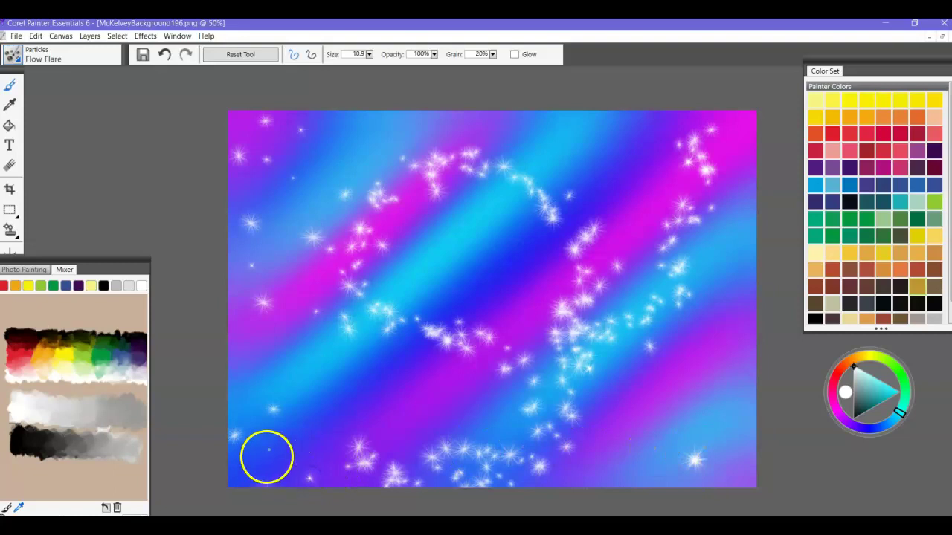
left_click(343, 143)
left_click(512, 134)
left_click(511, 245)
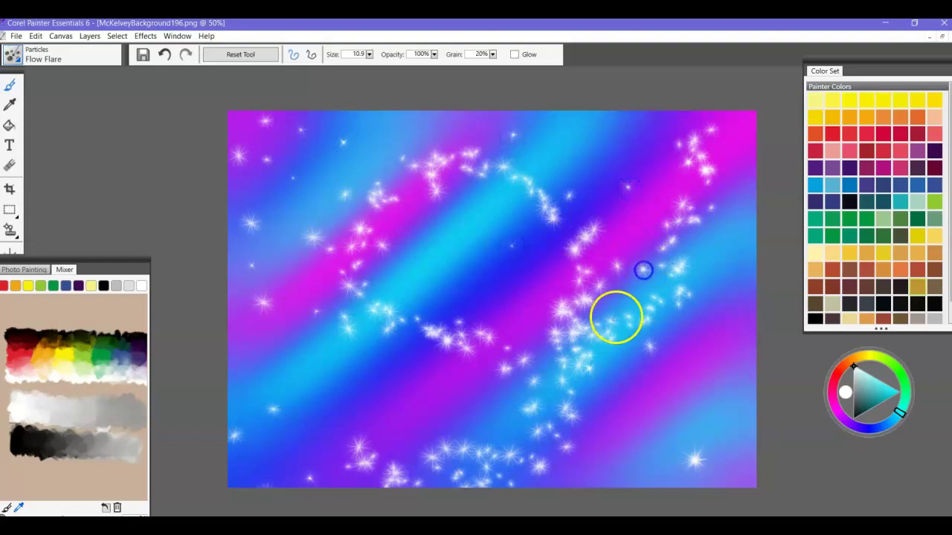
left_click(349, 261)
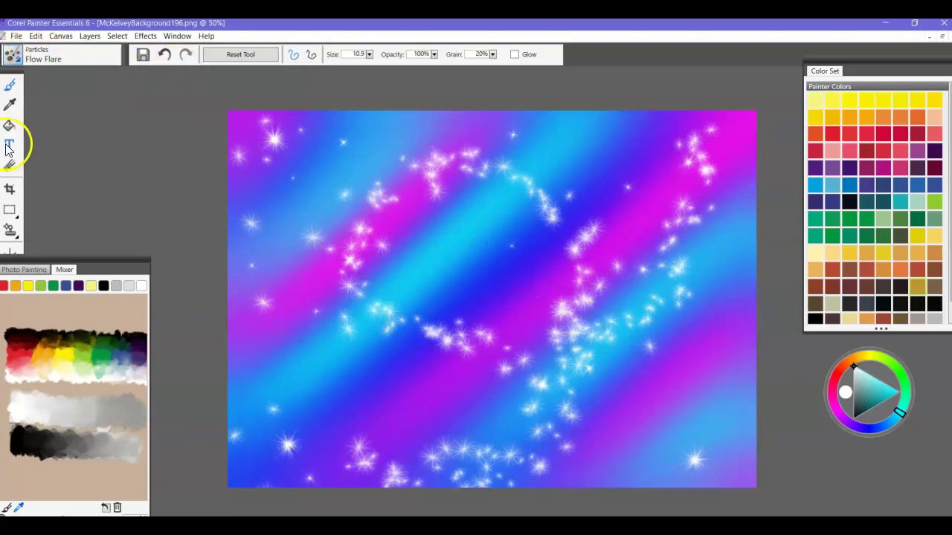
- Save the starry painting as a new PNG named McKelveyBackground197 in the McKelvey Backgrounds - Copy folder
left_click(16, 37)
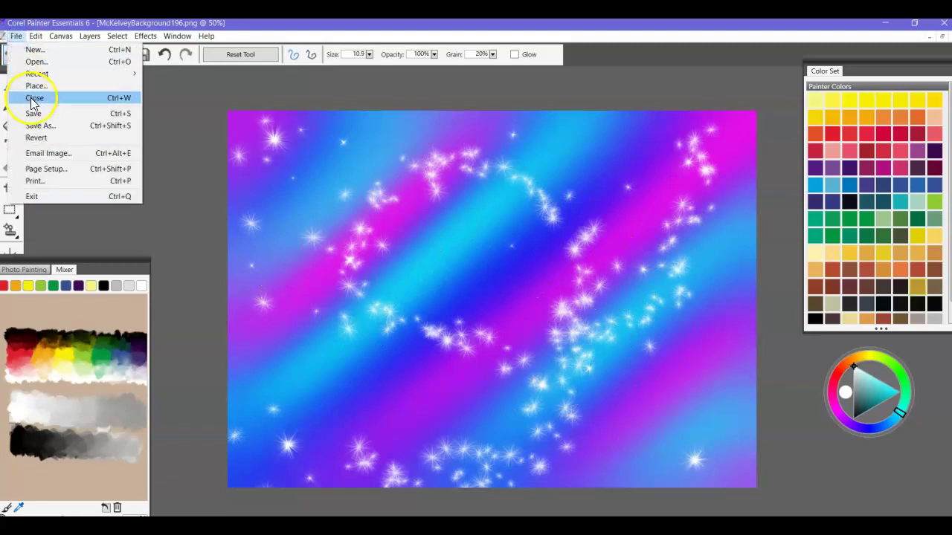
left_click(43, 126)
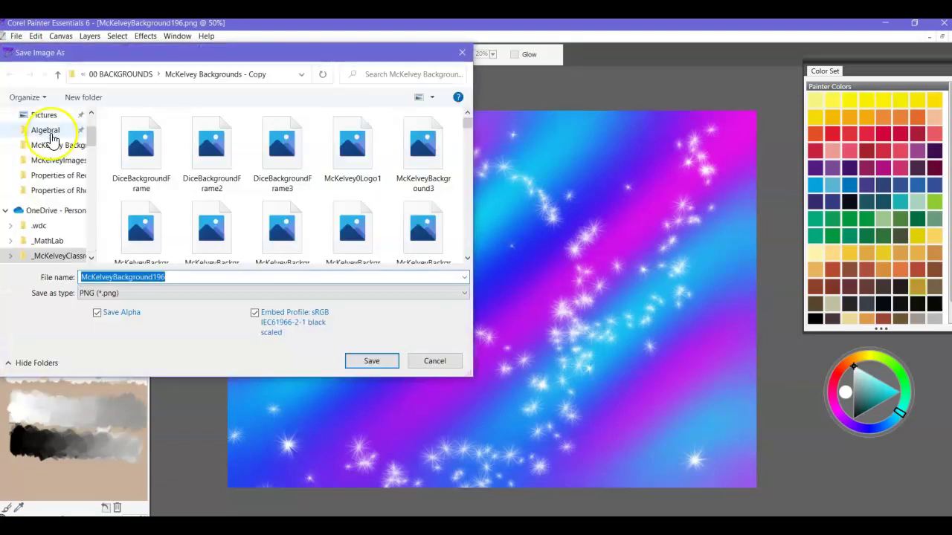
left_click(182, 278)
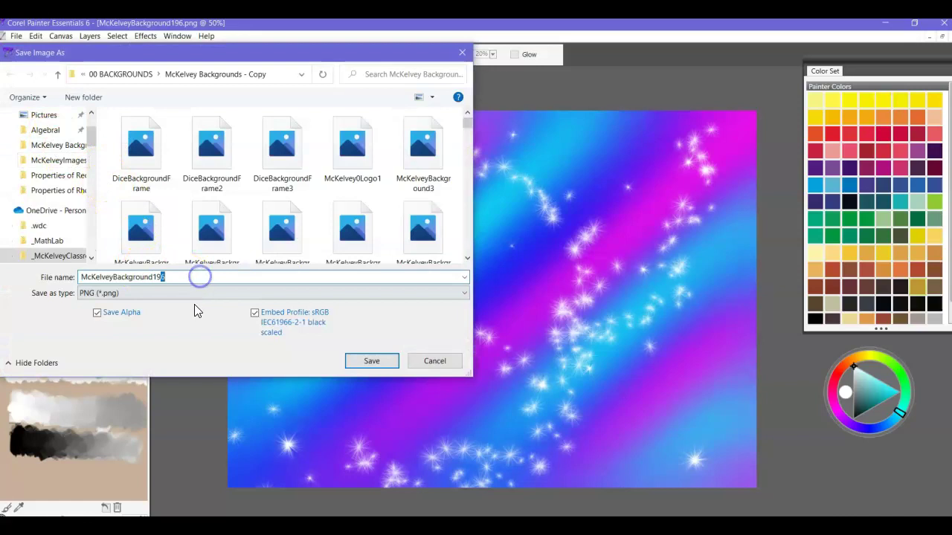
type("7")
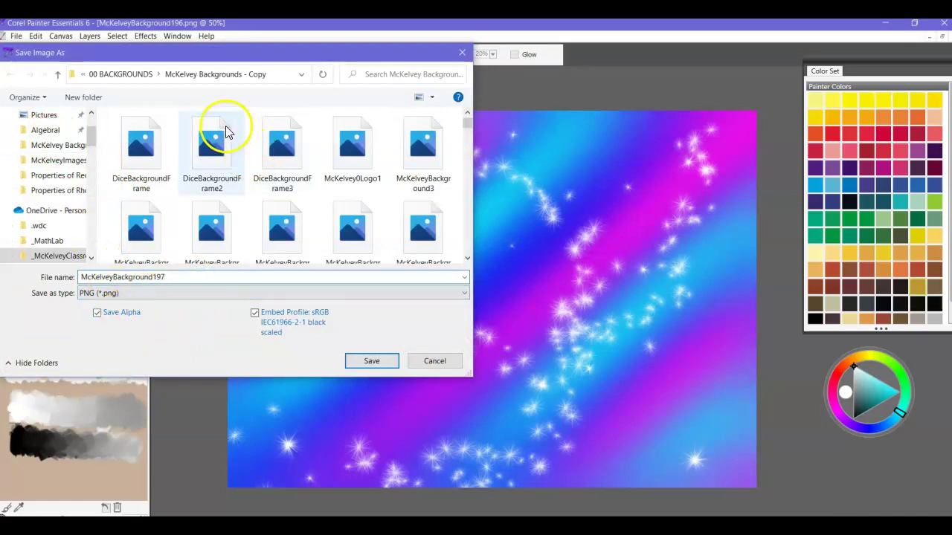
left_click(372, 361)
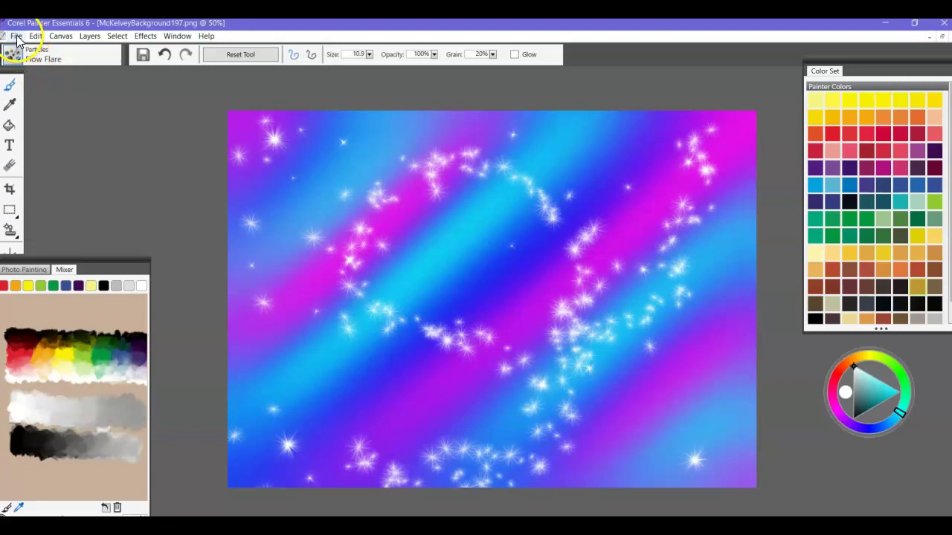
- Save a Painter RIFF version named McKelveyBackground197 in the McKelvey Backgrounds folder
left_click(16, 36)
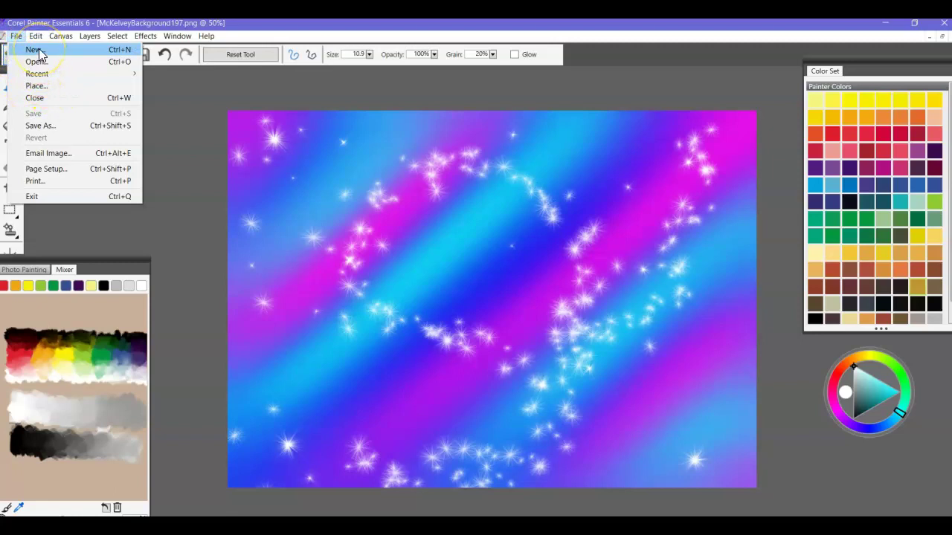
left_click(37, 126)
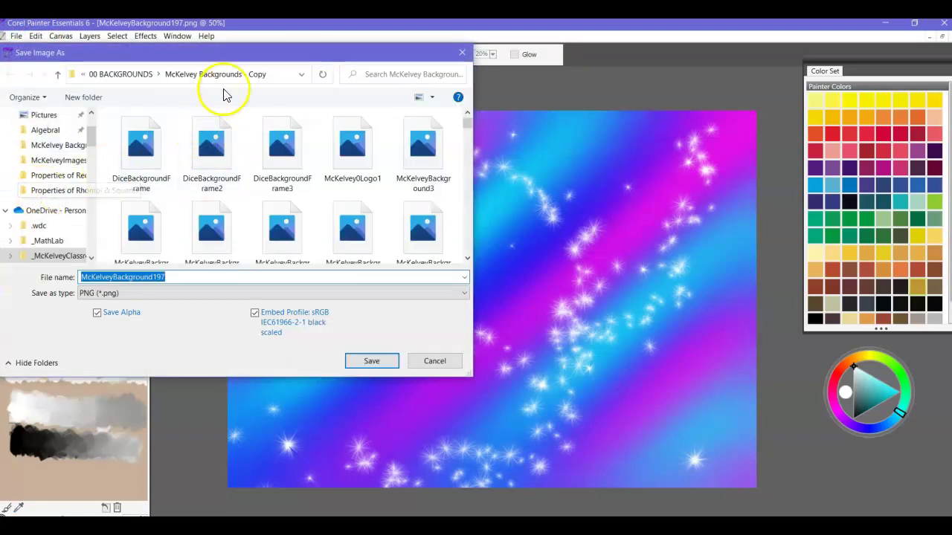
left_click(119, 74)
scroll(401, 179, "down", 2)
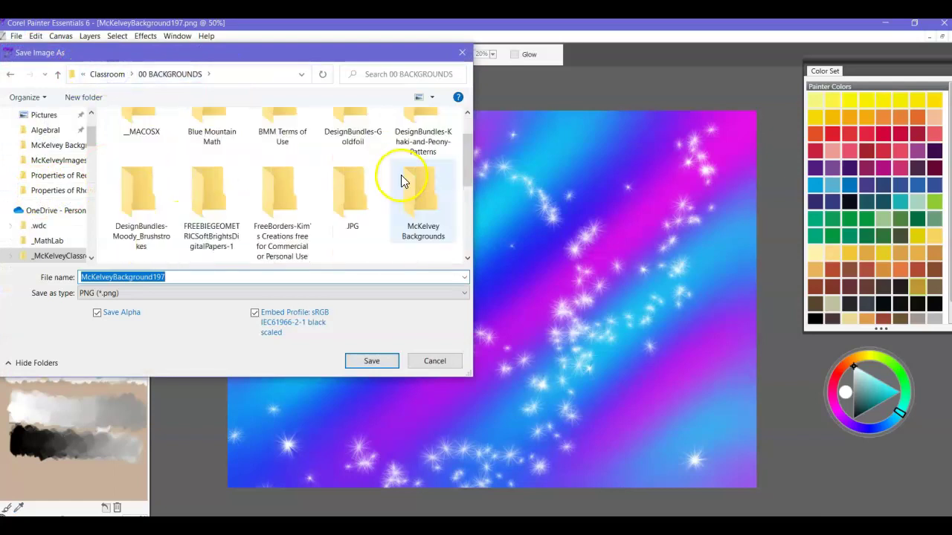
double_click(424, 191)
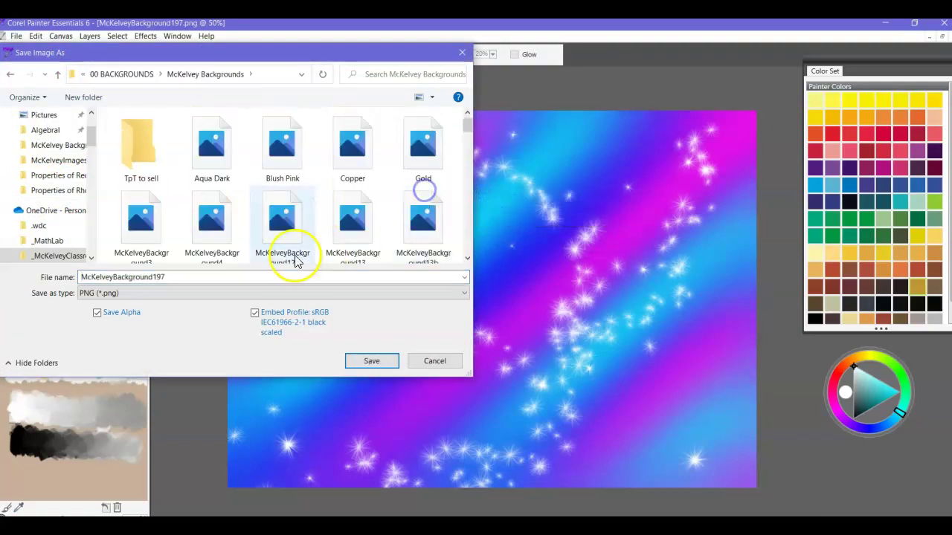
left_click(113, 295)
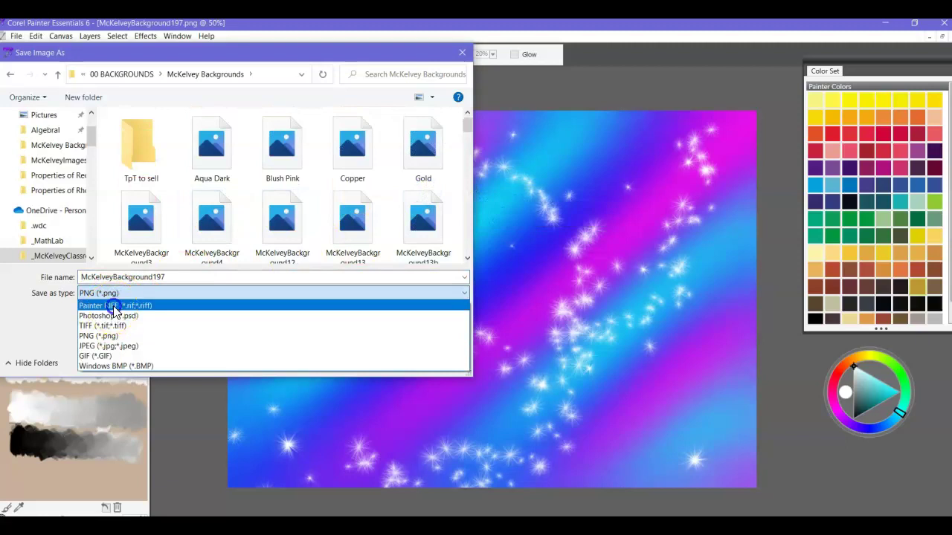
left_click(111, 305)
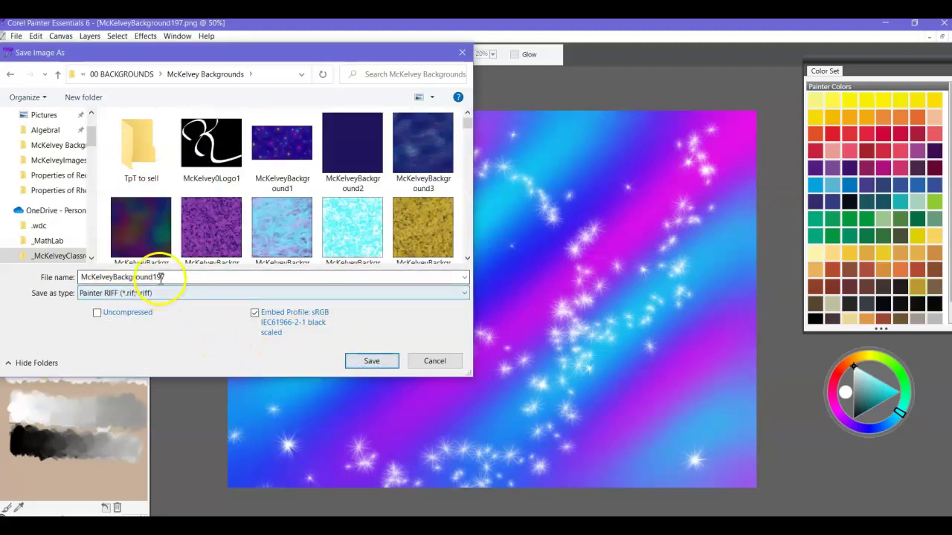
left_click(369, 361)
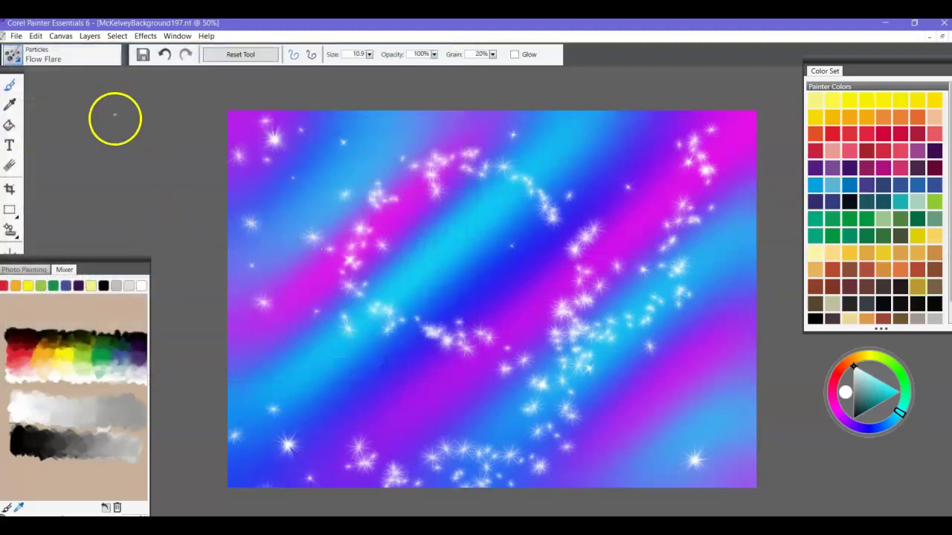
- Paint winding, looping cyan strokes across the canvas with the Flow Fur brush from the Particles category at size 25.2
left_click(13, 56)
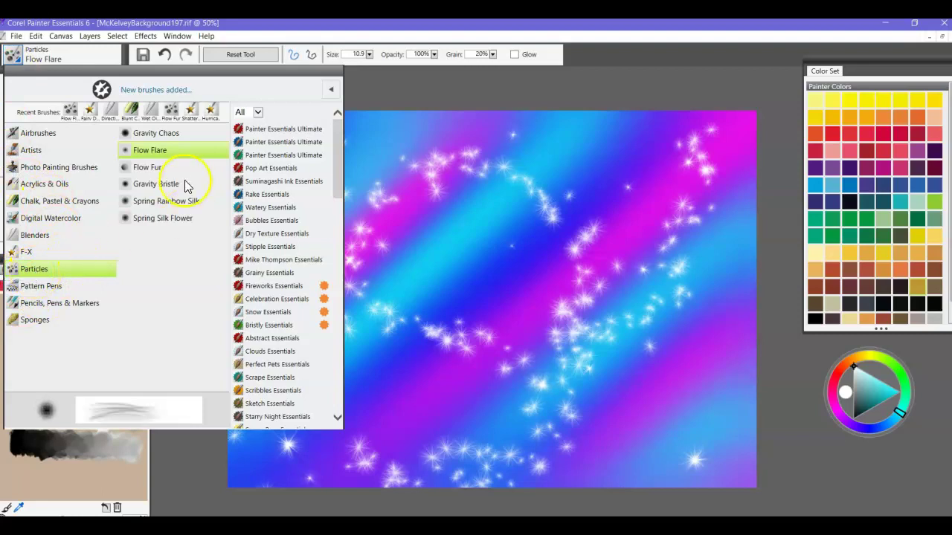
left_click(143, 169)
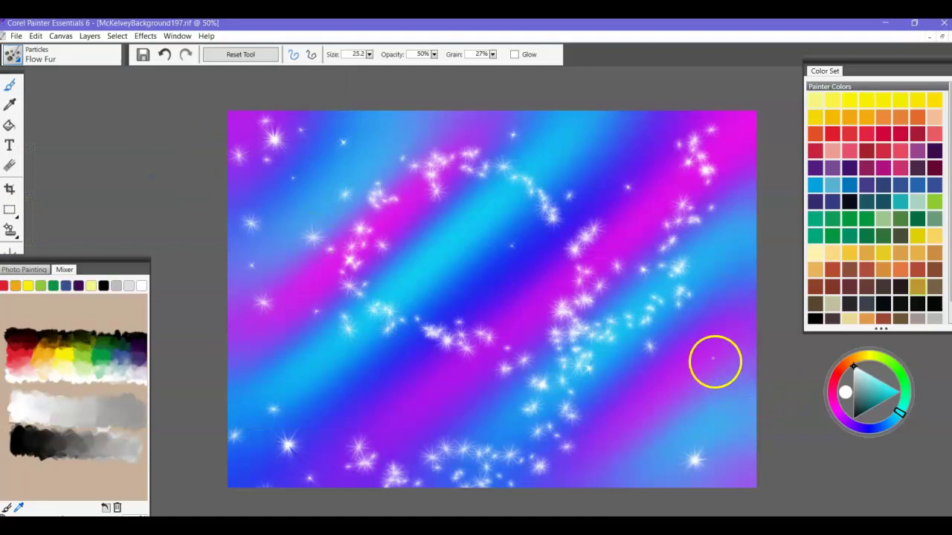
left_click_drag(890, 400, 896, 397)
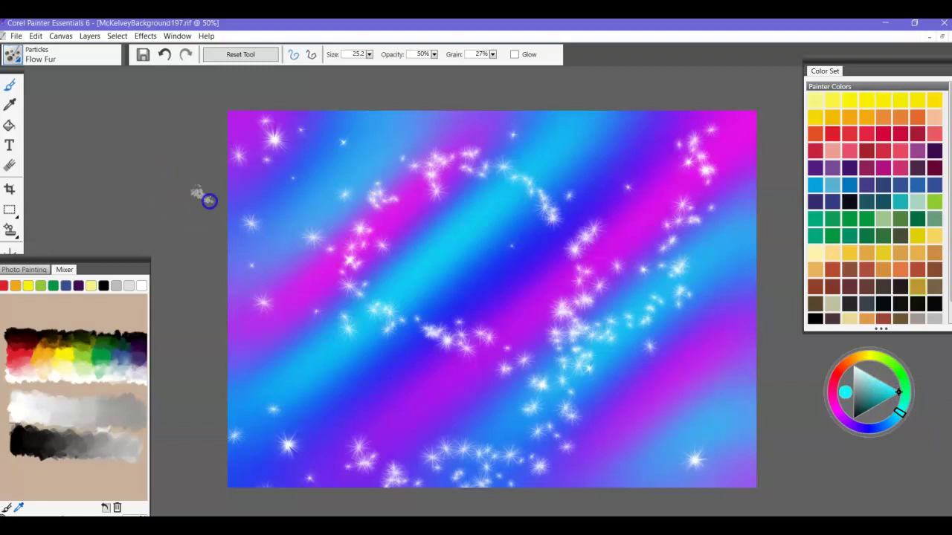
left_click_drag(209, 201, 314, 214)
mouse_move(525, 232)
left_mouse_down()
mouse_move(631, 255)
mouse_move(718, 216)
mouse_move(733, 166)
mouse_move(662, 258)
mouse_move(463, 320)
mouse_move(424, 218)
mouse_move(444, 293)
mouse_move(405, 402)
mouse_move(535, 342)
mouse_move(522, 419)
mouse_move(716, 414)
mouse_move(707, 476)
left_mouse_up()
- Enlarge the Flow Fur brush to 187.4 and sweep broad cyan fur texture diagonally across the canvas to the lower-right area
left_click(370, 53)
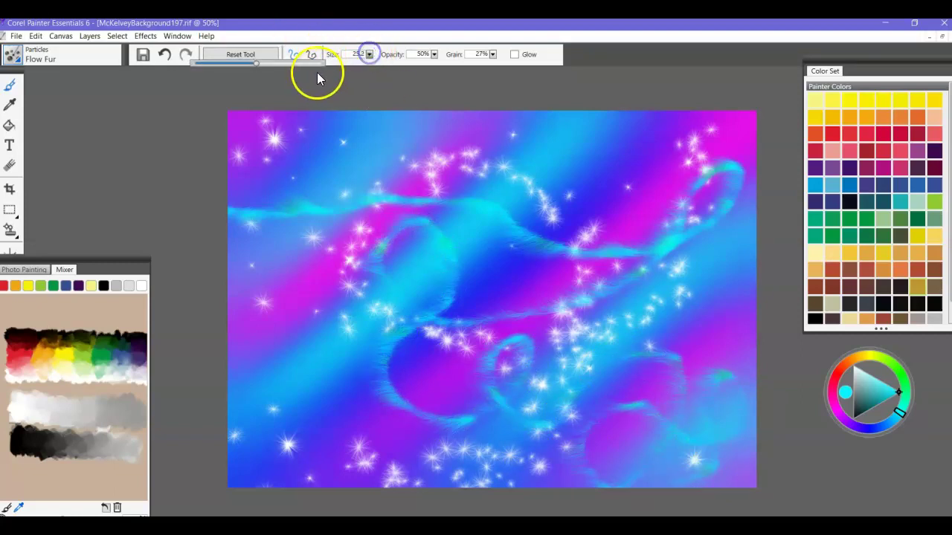
left_click(292, 65)
mouse_move(276, 132)
left_mouse_down()
mouse_move(304, 168)
mouse_move(262, 214)
mouse_move(362, 238)
mouse_move(424, 193)
mouse_move(397, 153)
mouse_move(364, 219)
mouse_move(468, 201)
mouse_move(523, 206)
mouse_move(483, 288)
mouse_move(375, 172)
mouse_move(489, 230)
mouse_move(611, 268)
mouse_move(612, 221)
mouse_move(702, 248)
mouse_move(780, 175)
mouse_move(712, 167)
mouse_move(573, 367)
mouse_move(413, 376)
mouse_move(303, 296)
mouse_move(357, 187)
mouse_move(443, 221)
mouse_move(388, 383)
mouse_move(442, 441)
mouse_move(532, 389)
mouse_move(567, 295)
mouse_move(473, 350)
mouse_move(528, 412)
mouse_move(662, 351)
mouse_move(703, 373)
mouse_move(661, 480)
left_mouse_up()
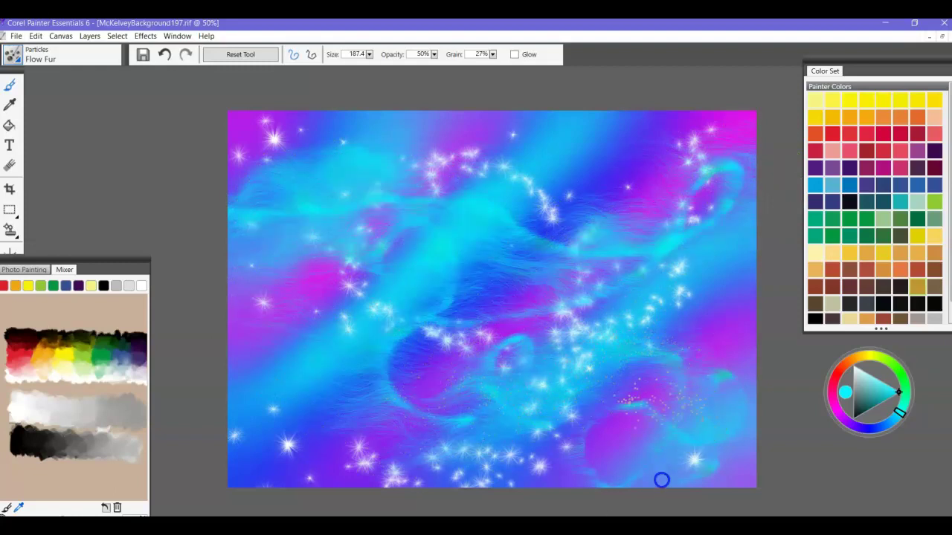
mouse_move(603, 435)
left_mouse_down()
mouse_move(657, 461)
mouse_move(773, 467)
mouse_move(829, 338)
mouse_move(748, 368)
mouse_move(787, 352)
left_mouse_up()
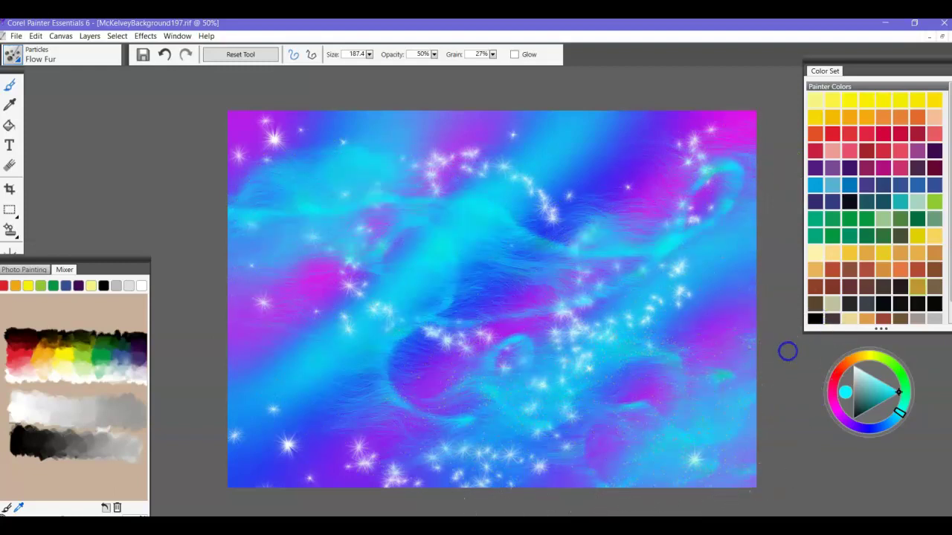
- Set the brush colour to violet and paint broad fur strokes over the whole canvas, blending them between the cyan bands
left_click(853, 422)
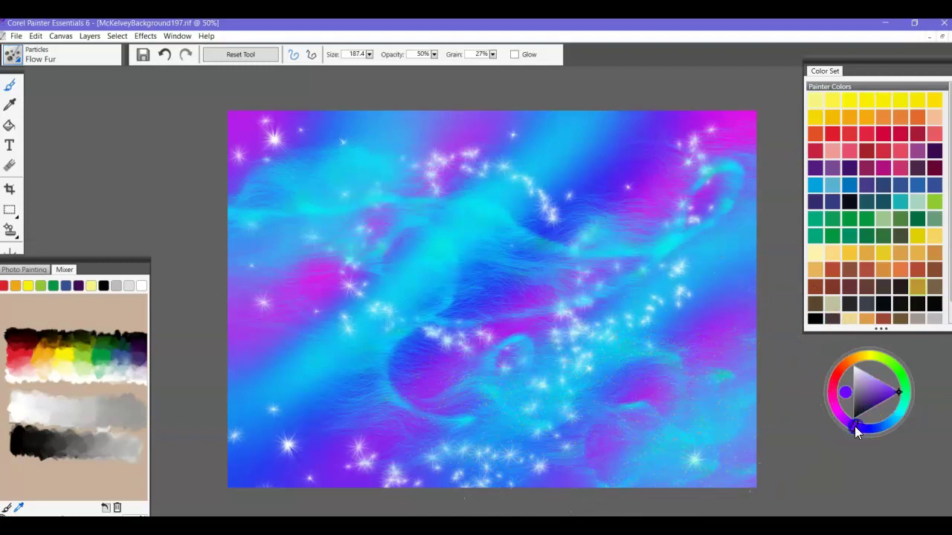
mouse_move(684, 128)
left_mouse_down()
mouse_move(686, 114)
mouse_move(587, 161)
mouse_move(614, 125)
mouse_move(449, 142)
mouse_move(240, 132)
mouse_move(246, 280)
mouse_move(378, 293)
mouse_move(364, 309)
left_mouse_up()
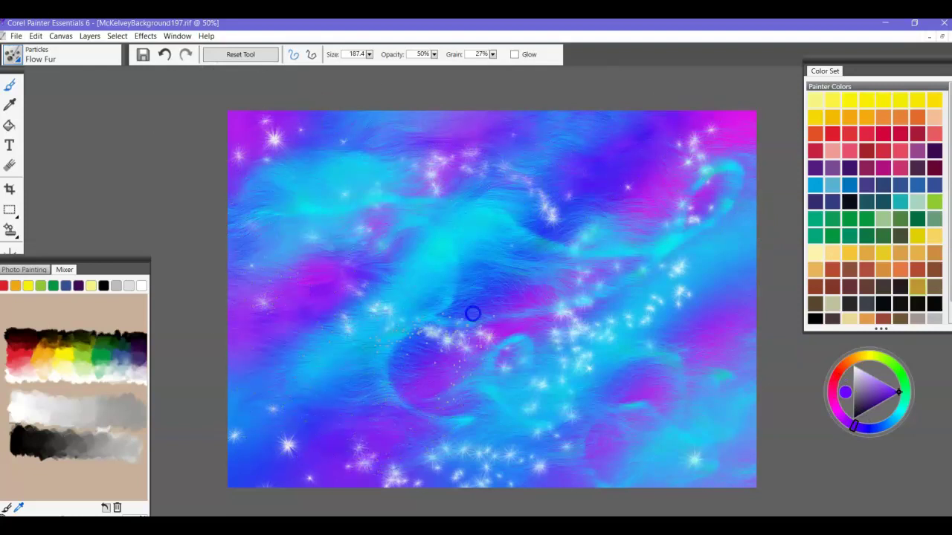
mouse_move(698, 181)
left_mouse_down()
mouse_move(674, 203)
mouse_move(721, 130)
left_mouse_up()
mouse_move(771, 300)
left_mouse_down()
mouse_move(754, 244)
mouse_move(721, 305)
mouse_move(641, 393)
mouse_move(627, 462)
mouse_move(530, 495)
mouse_move(390, 433)
mouse_move(507, 287)
mouse_move(591, 253)
mouse_move(654, 140)
mouse_move(689, 167)
left_mouse_up()
mouse_move(446, 141)
left_mouse_down()
mouse_move(472, 169)
mouse_move(511, 136)
mouse_move(399, 196)
mouse_move(342, 284)
mouse_move(263, 333)
mouse_move(307, 279)
mouse_move(403, 241)
mouse_move(241, 118)
mouse_move(272, 157)
mouse_move(280, 108)
mouse_move(313, 142)
left_mouse_up()
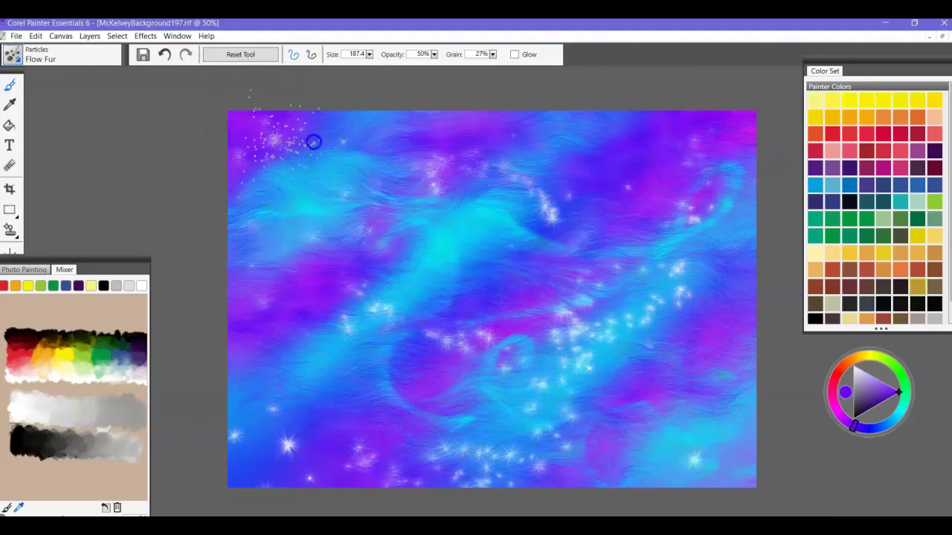
mouse_move(736, 397)
left_mouse_down()
mouse_move(714, 419)
mouse_move(744, 324)
mouse_move(651, 458)
mouse_move(552, 489)
mouse_move(513, 439)
mouse_move(394, 428)
mouse_move(486, 335)
mouse_move(569, 290)
mouse_move(541, 347)
mouse_move(592, 261)
left_mouse_up()
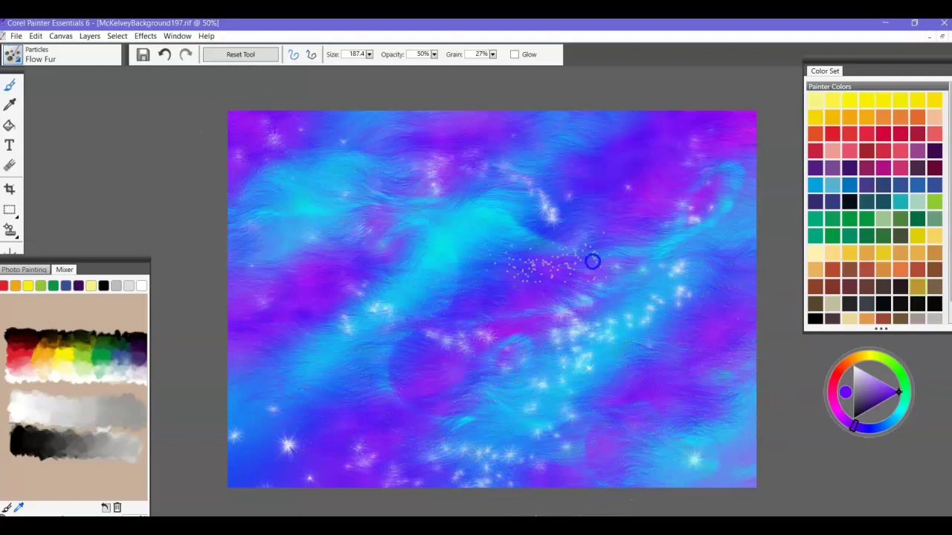
mouse_move(449, 451)
left_mouse_down()
mouse_move(481, 383)
mouse_move(735, 196)
left_mouse_up()
mouse_move(639, 223)
left_mouse_down()
mouse_move(561, 336)
mouse_move(467, 437)
left_mouse_up()
mouse_move(407, 497)
left_mouse_down()
mouse_move(591, 511)
mouse_move(608, 442)
mouse_move(720, 315)
mouse_move(621, 496)
left_mouse_up()
mouse_move(190, 327)
left_mouse_down()
mouse_move(216, 337)
mouse_move(343, 224)
mouse_move(504, 125)
mouse_move(374, 287)
mouse_move(262, 378)
left_mouse_up()
- Set the brush colour back to cyan and paint fur strokes over the lower-right corner and the diagonal cyan bands
left_click_drag(887, 436, 900, 410)
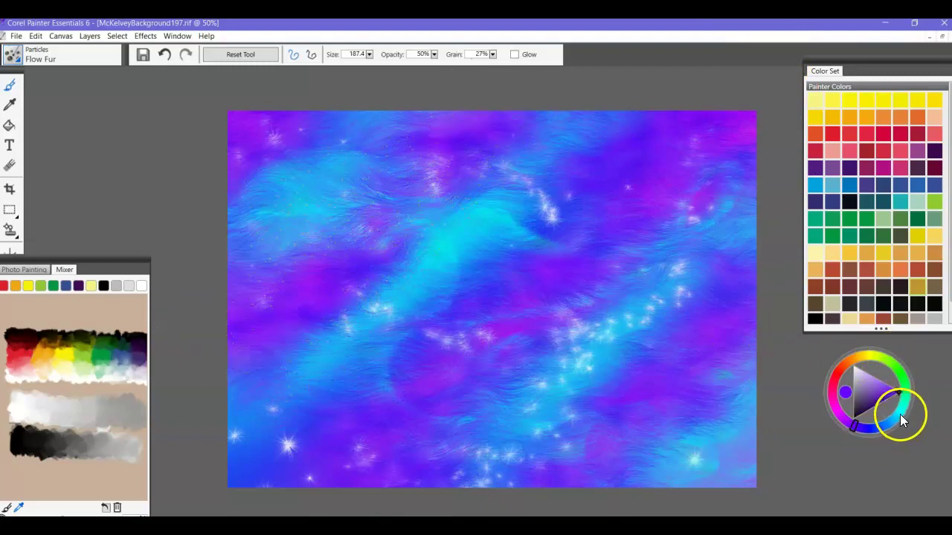
mouse_move(680, 474)
left_mouse_down()
mouse_move(744, 409)
mouse_move(797, 386)
left_mouse_up()
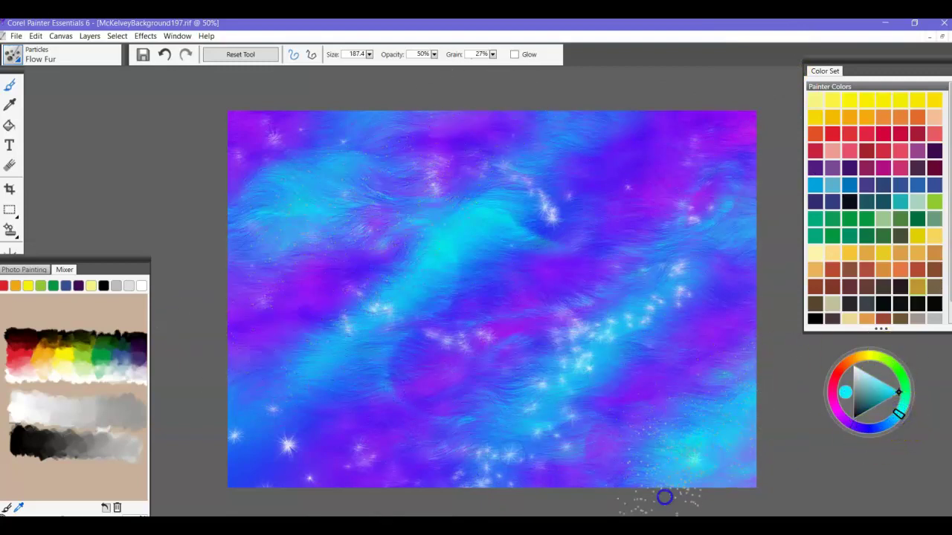
mouse_move(473, 450)
left_mouse_down()
mouse_move(618, 301)
mouse_move(778, 190)
mouse_move(809, 186)
mouse_move(650, 331)
mouse_move(539, 403)
mouse_move(446, 501)
mouse_move(585, 371)
mouse_move(745, 180)
mouse_move(832, 119)
mouse_move(836, 138)
mouse_move(795, 178)
mouse_move(730, 79)
mouse_move(681, 85)
mouse_move(507, 211)
mouse_move(428, 335)
mouse_move(174, 464)
mouse_move(283, 409)
mouse_move(484, 243)
left_mouse_up()
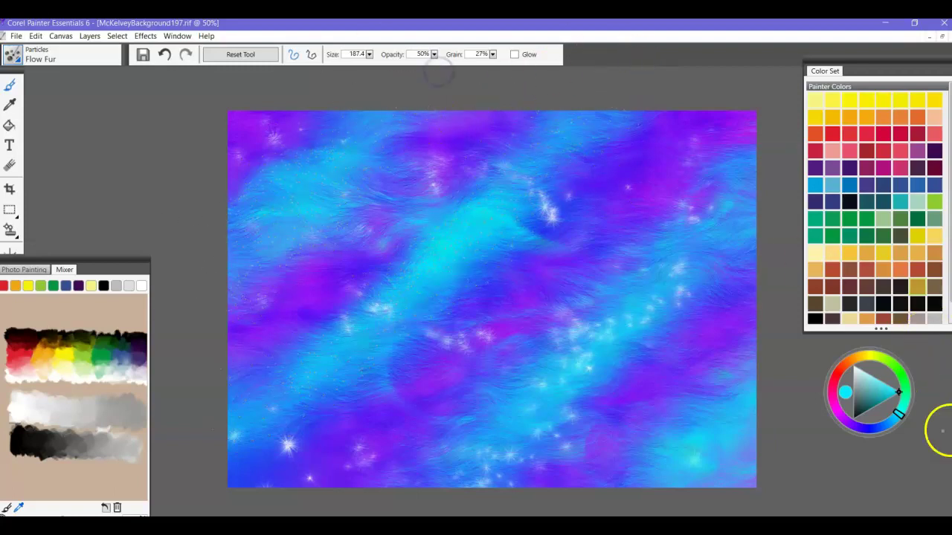
- Set the brush colour to pure blue and brush fur strokes across the middle and the lower-right part of the canvas
left_click(868, 432)
mouse_move(576, 258)
left_mouse_down()
mouse_move(606, 316)
mouse_move(289, 504)
mouse_move(694, 165)
mouse_move(685, 48)
mouse_move(424, 191)
mouse_move(207, 358)
left_mouse_up()
mouse_move(643, 292)
left_mouse_down()
mouse_move(745, 335)
mouse_move(745, 298)
mouse_move(614, 430)
mouse_move(671, 511)
left_mouse_up()
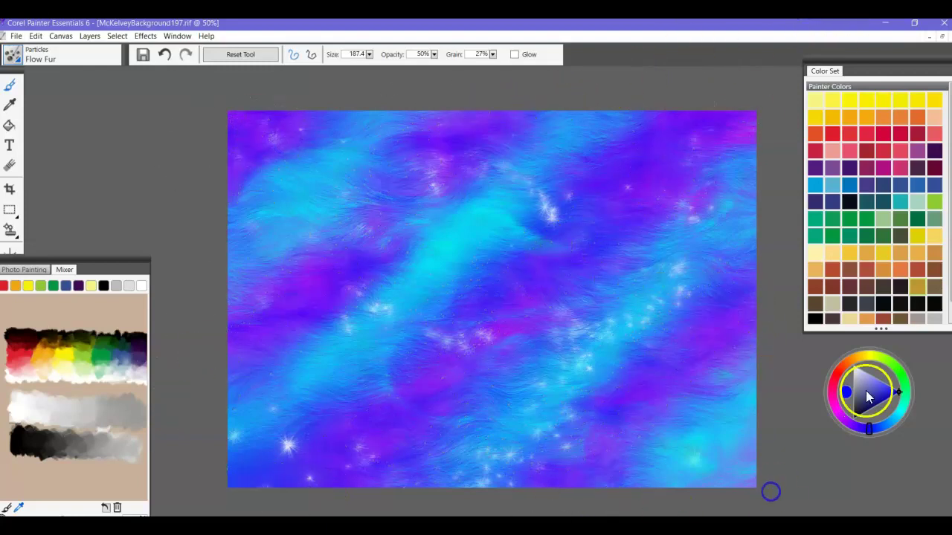
- Brush cyan Flow Fur strokes over the canvas, and set the colour to magenta to paint fur over the purple areas
left_click(901, 416)
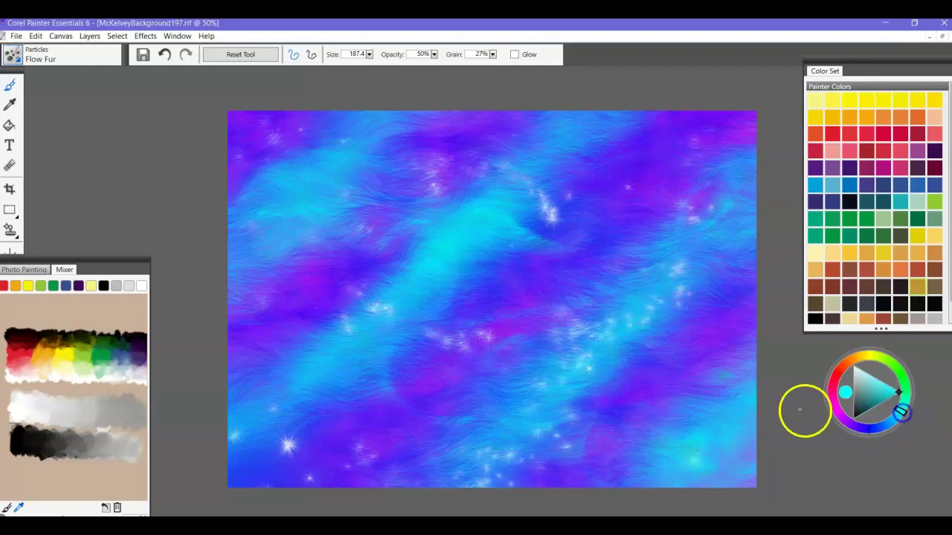
left_click(844, 426)
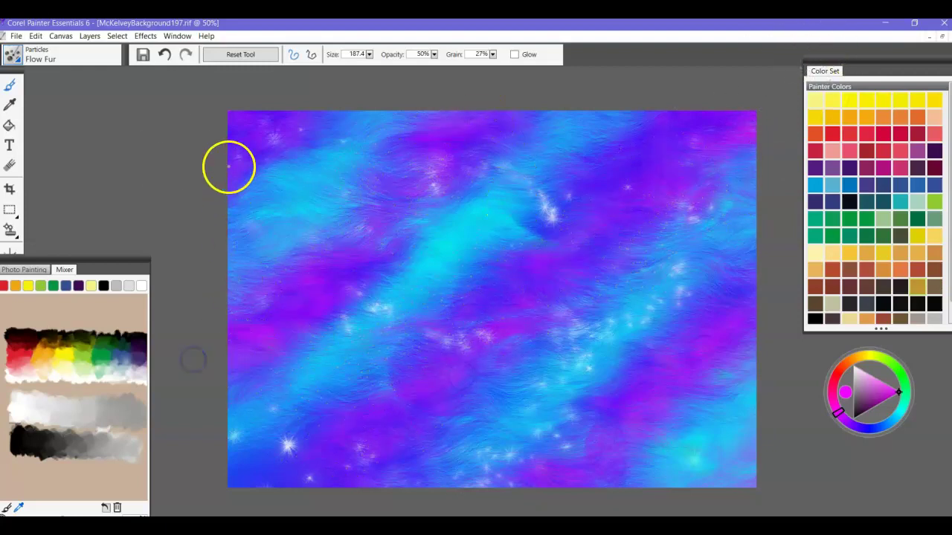
left_click(575, 281)
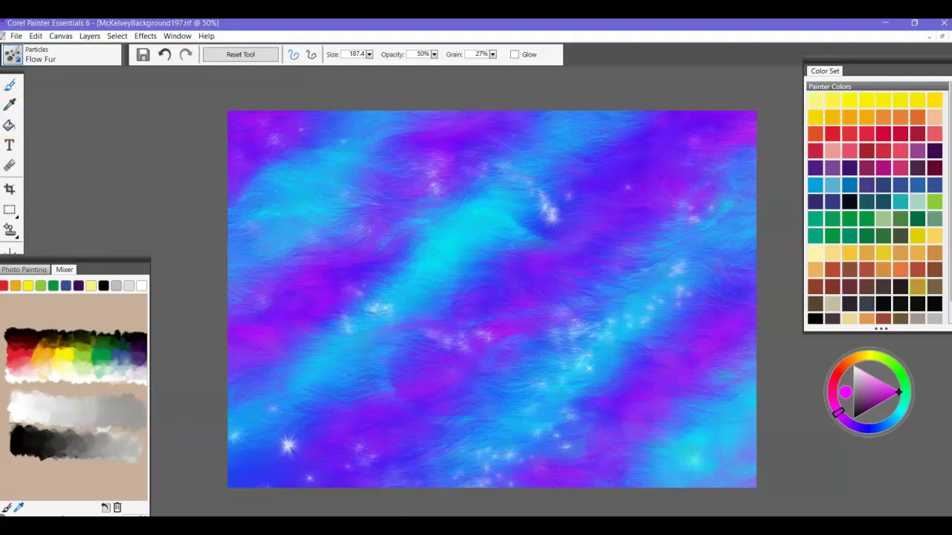
- With the F-X Fairy Dust brush in white, paint trails of stars along the diagonal bands and around the upper middle of the canvas
left_click(15, 55)
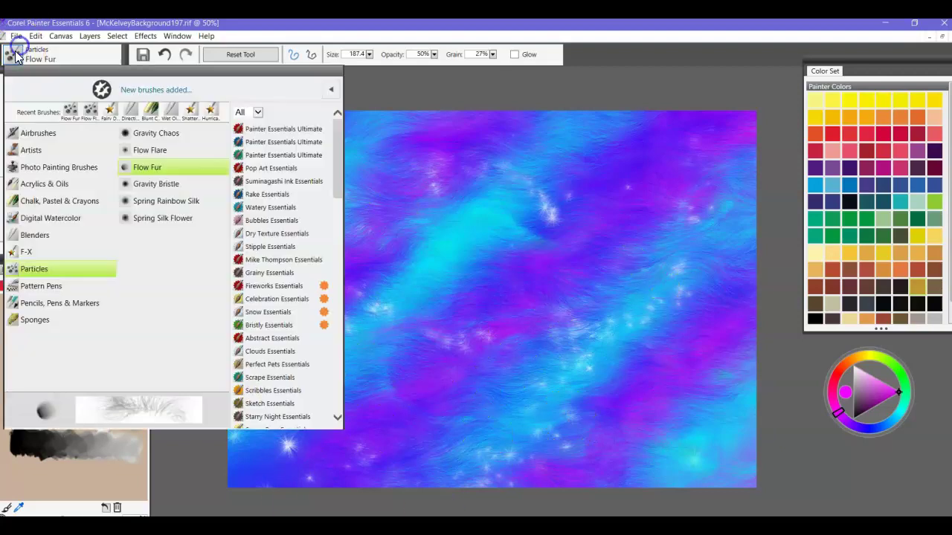
left_click(24, 252)
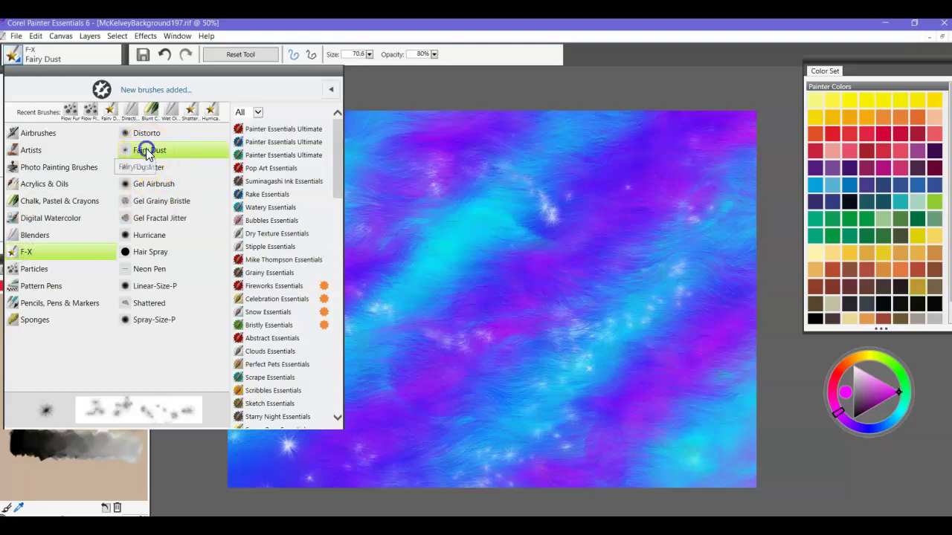
left_click(149, 150)
left_click_drag(861, 369, 850, 363)
left_click(845, 365)
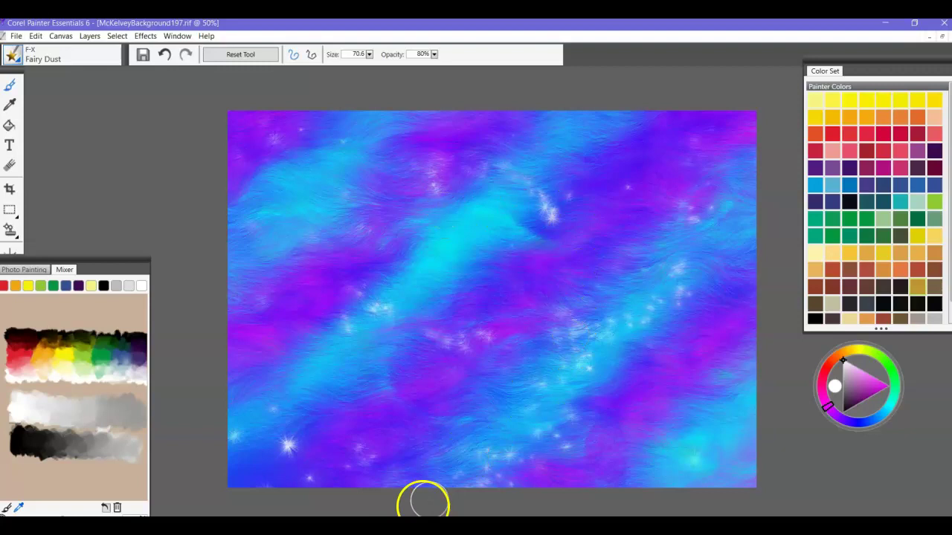
mouse_move(450, 494)
left_mouse_down()
mouse_move(502, 460)
mouse_move(546, 262)
mouse_move(460, 162)
mouse_move(365, 316)
mouse_move(537, 349)
mouse_move(713, 236)
mouse_move(724, 104)
left_mouse_up()
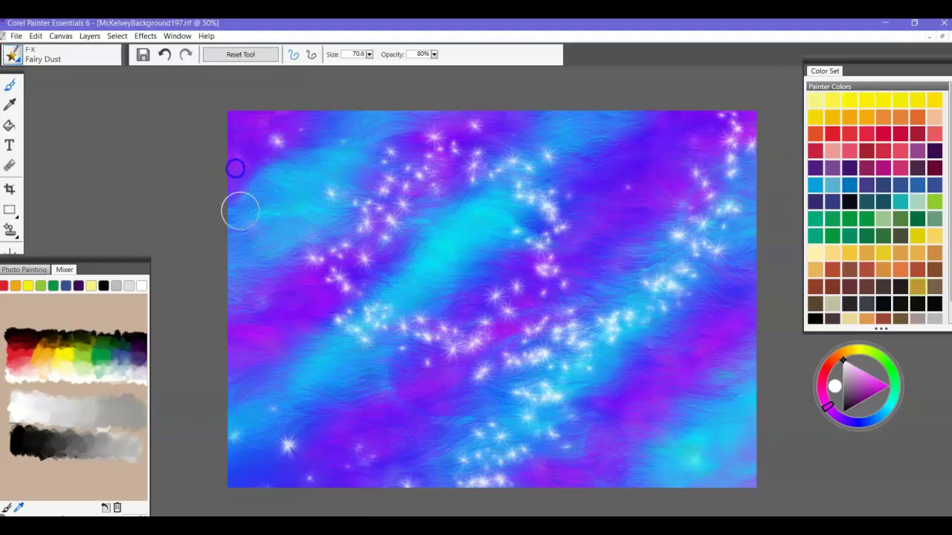
- Scatter additional white Fairy Dust stars near the canvas edges, the lower-right corner and the lower middle
mouse_move(263, 310)
left_mouse_down()
mouse_move(240, 437)
mouse_move(290, 457)
mouse_move(352, 452)
left_mouse_up()
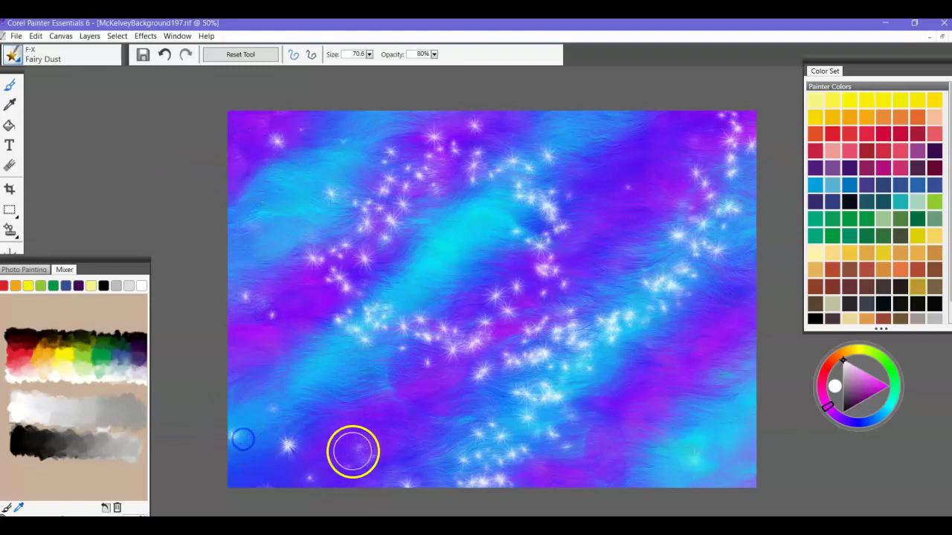
left_click(625, 167)
mouse_move(699, 433)
left_mouse_down()
mouse_move(705, 453)
mouse_move(665, 463)
left_mouse_up()
left_click(508, 474)
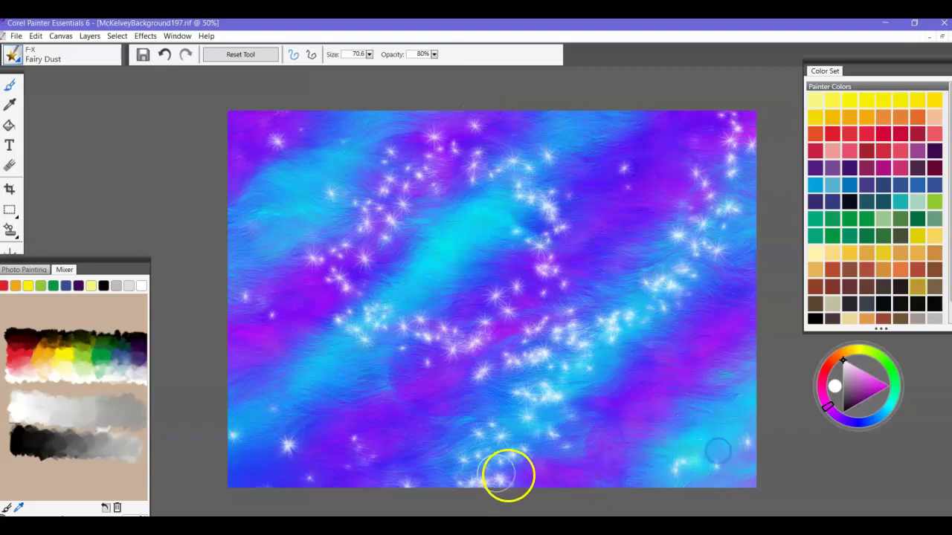
left_click(436, 439)
left_click(448, 473)
left_click(511, 393)
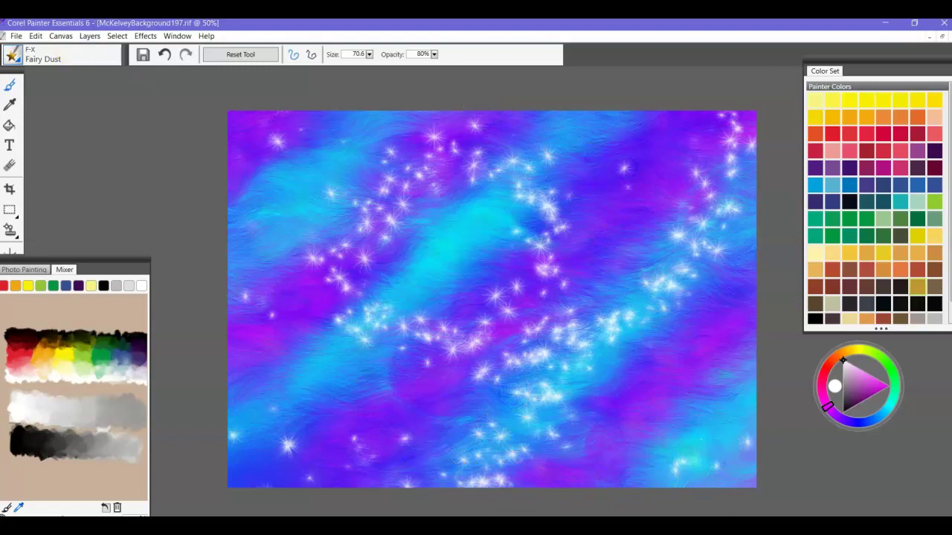
- Switch to the Flow Flare particle brush and add single white flares in the sparse areas of the canvas
left_click(12, 56)
left_click(33, 269)
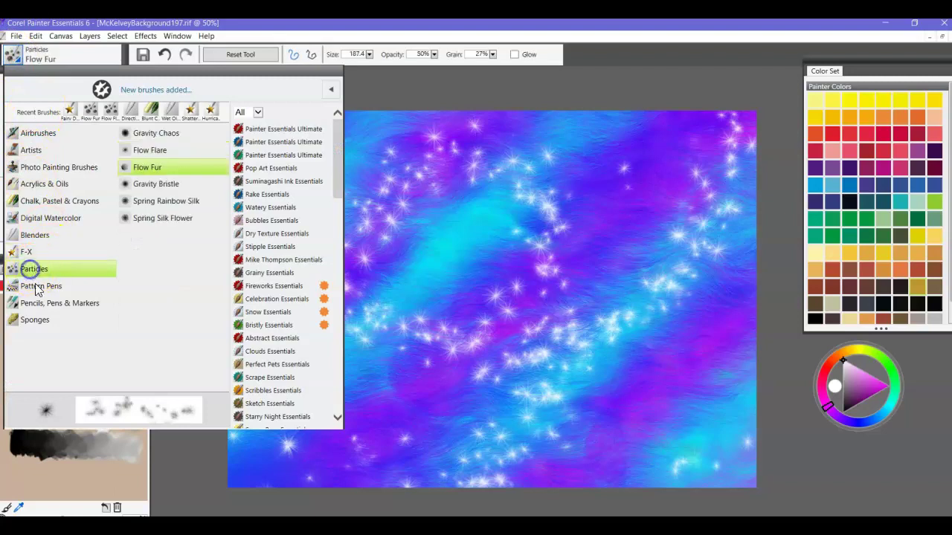
left_click(132, 151)
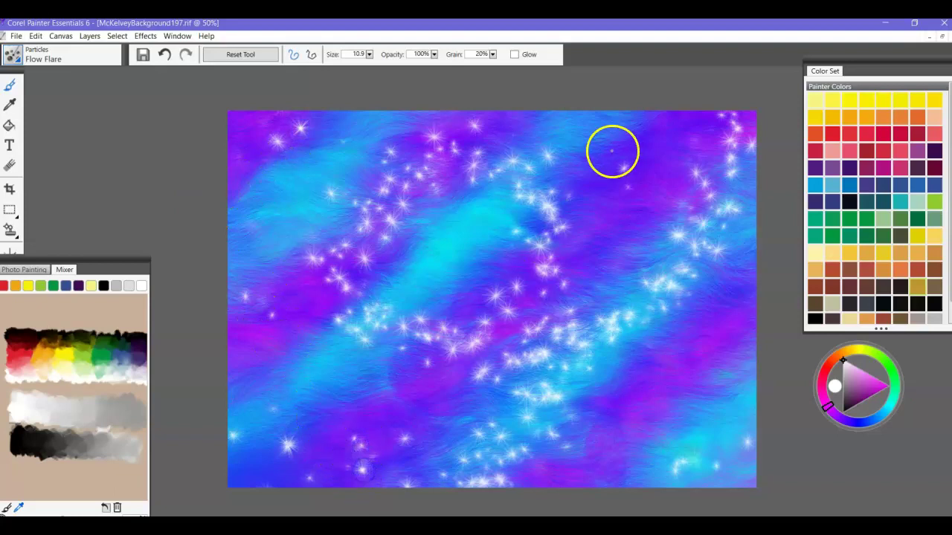
left_click(651, 343)
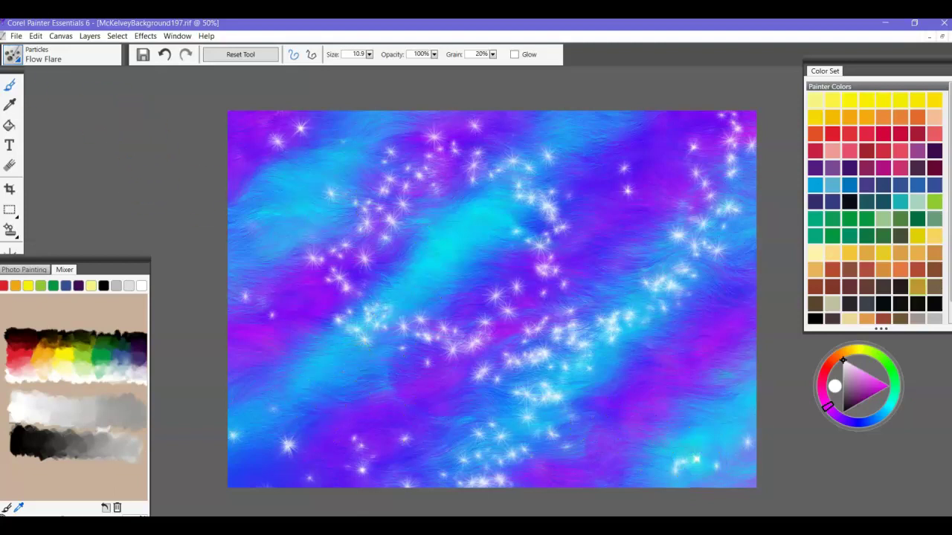
- Save the painting as a new Painter RIFF file named McKelveyBackground198
left_click(15, 37)
left_click(39, 126)
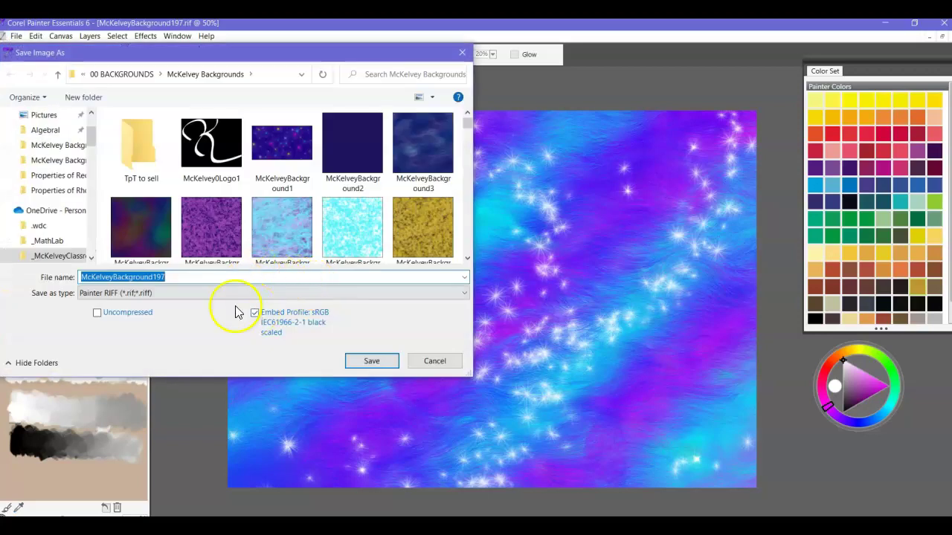
left_click(160, 276)
type("8")
left_click(371, 361)
- Save a PNG copy named McKelveyBackground198 in the McKelvey Backgrounds - Copy folder inside 00 BACKGROUNDS
left_click(13, 36)
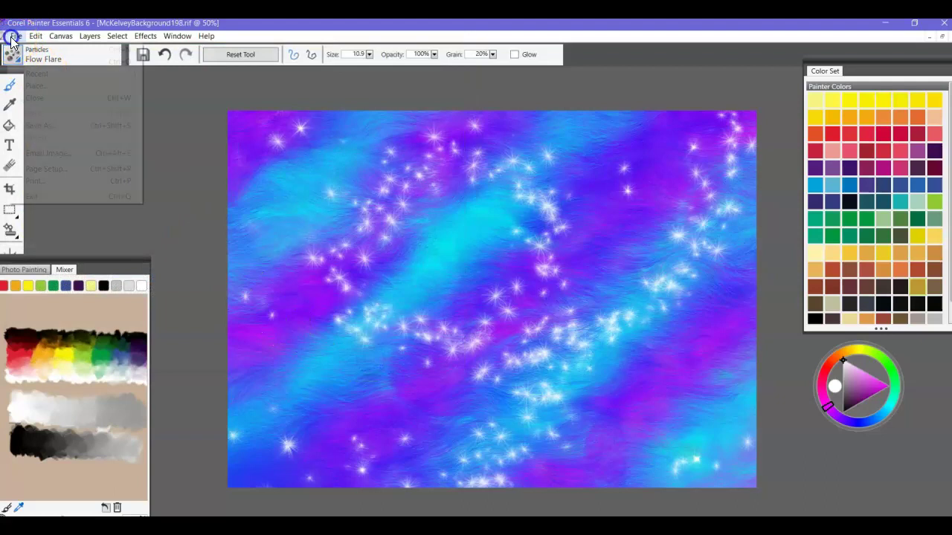
left_click(44, 125)
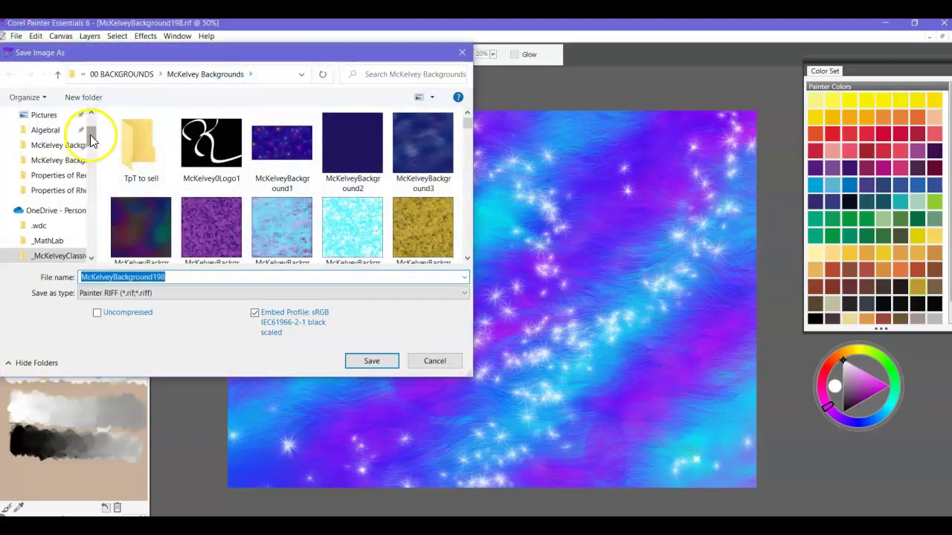
left_click_drag(91, 135, 92, 137)
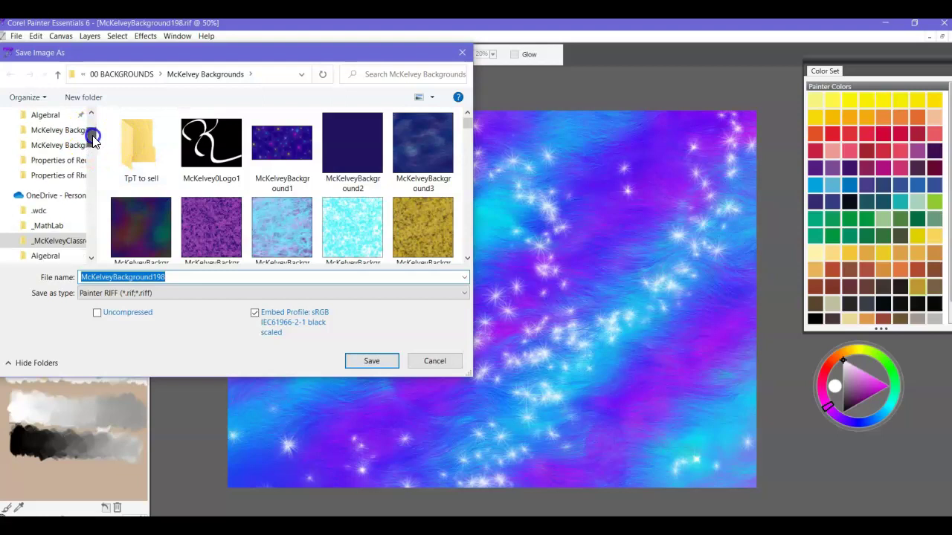
left_click(119, 75)
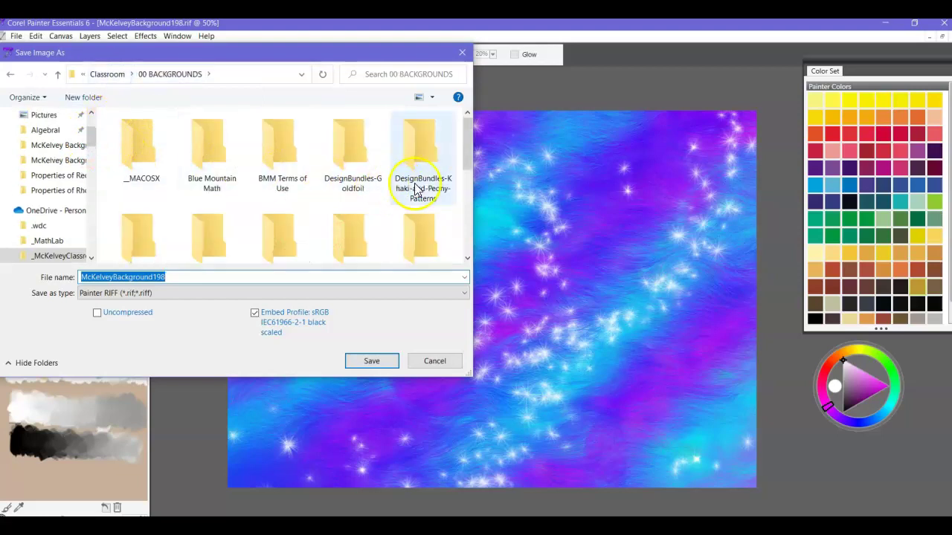
left_click_drag(464, 155, 481, 206)
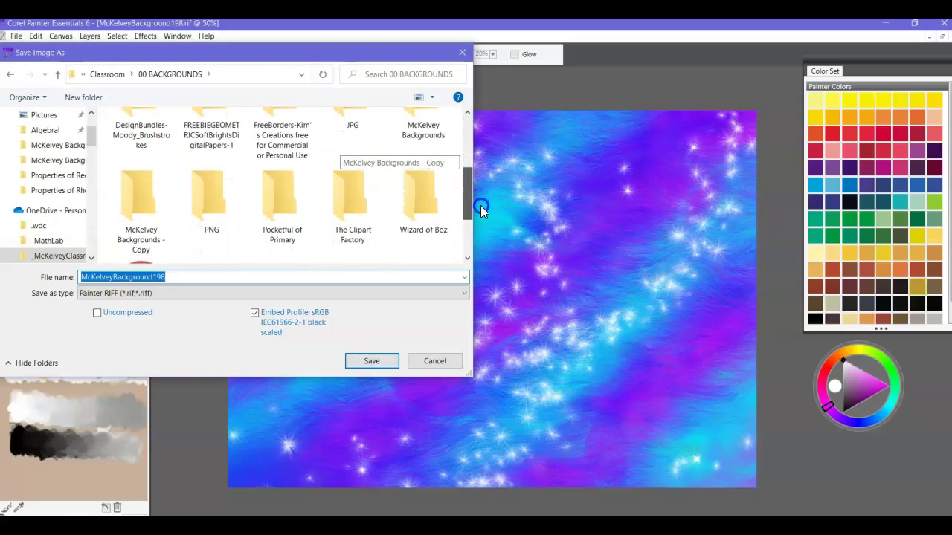
double_click(145, 197)
left_click(185, 276)
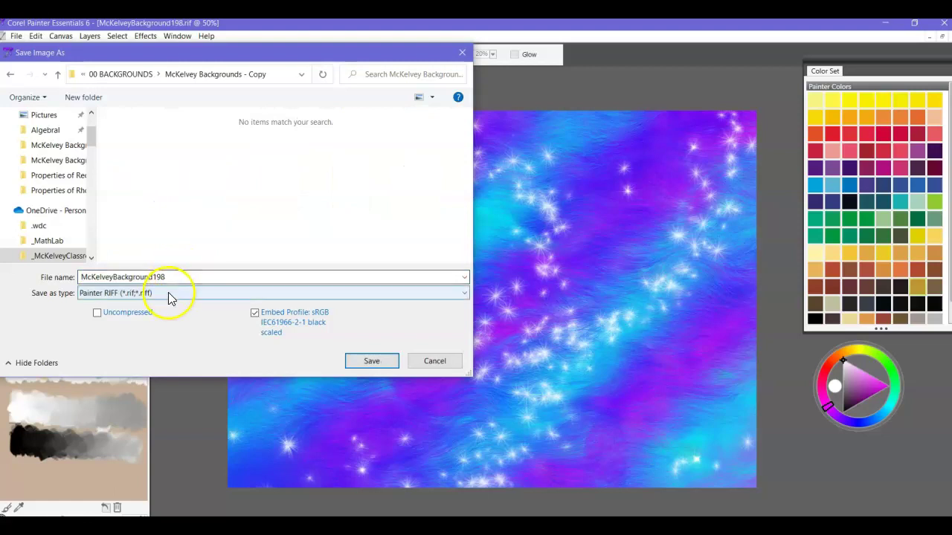
left_click(170, 293)
left_click(110, 336)
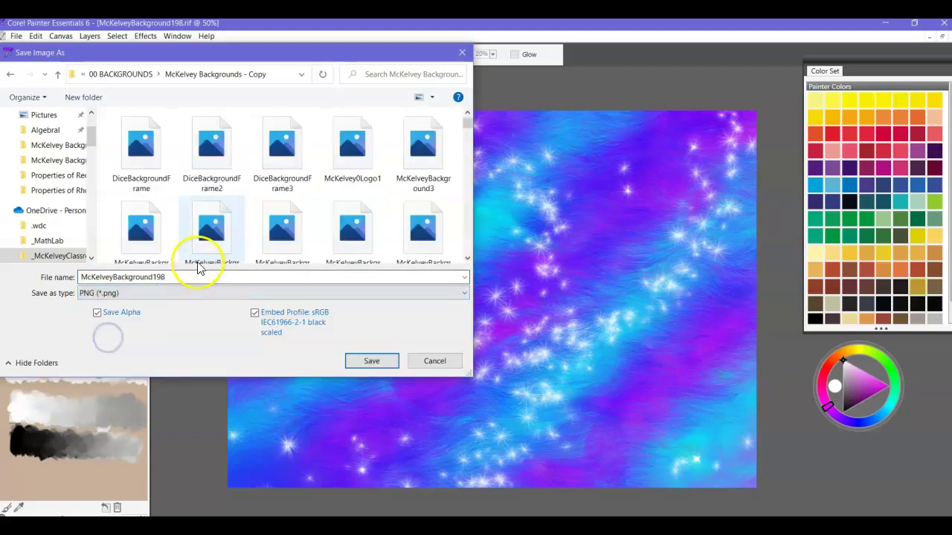
left_click(372, 361)
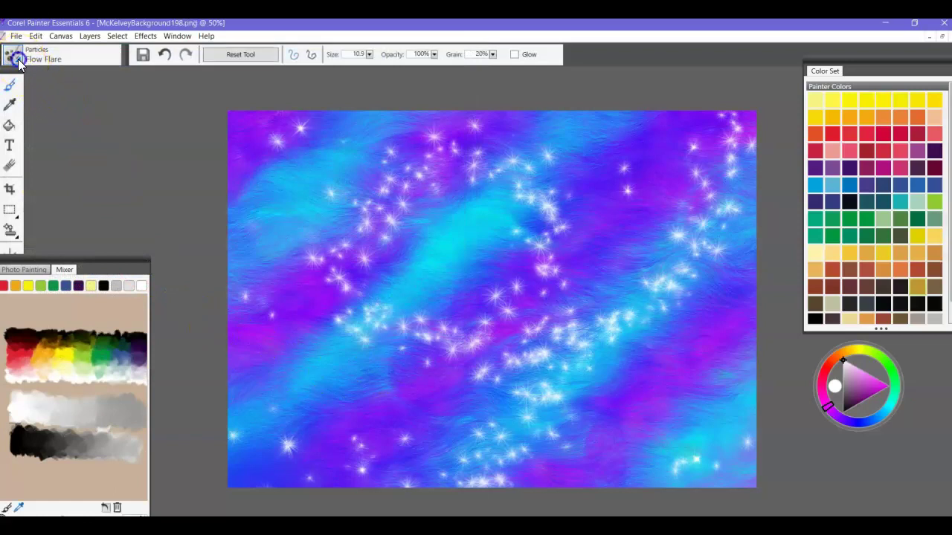
- With the Spring Rainbow Silk brush, paint white silk at the upper left, and enlarge it to 254.6 for broad strokes across the middle
left_click(17, 57)
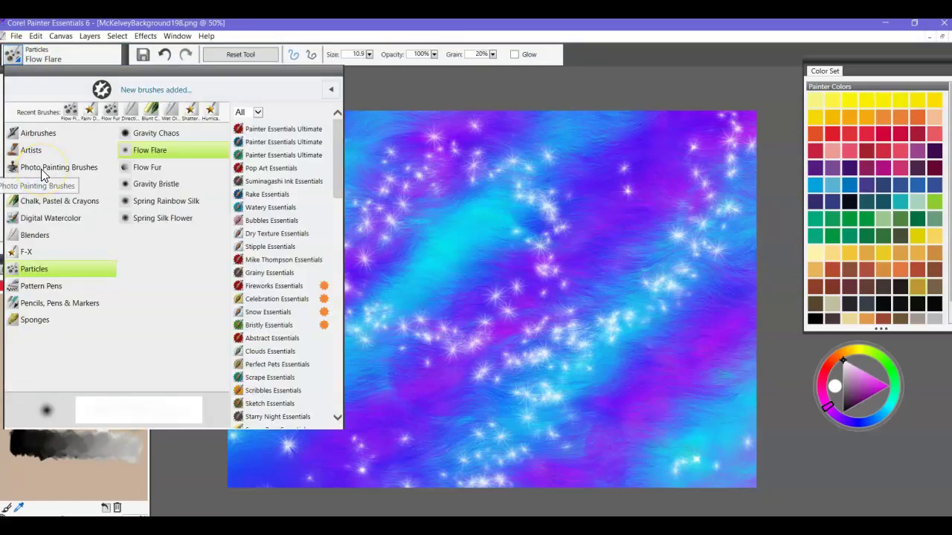
left_click(185, 204)
mouse_move(305, 165)
left_mouse_down()
mouse_move(319, 187)
mouse_move(327, 157)
mouse_move(324, 178)
mouse_move(344, 183)
mouse_move(336, 218)
mouse_move(381, 195)
left_mouse_up()
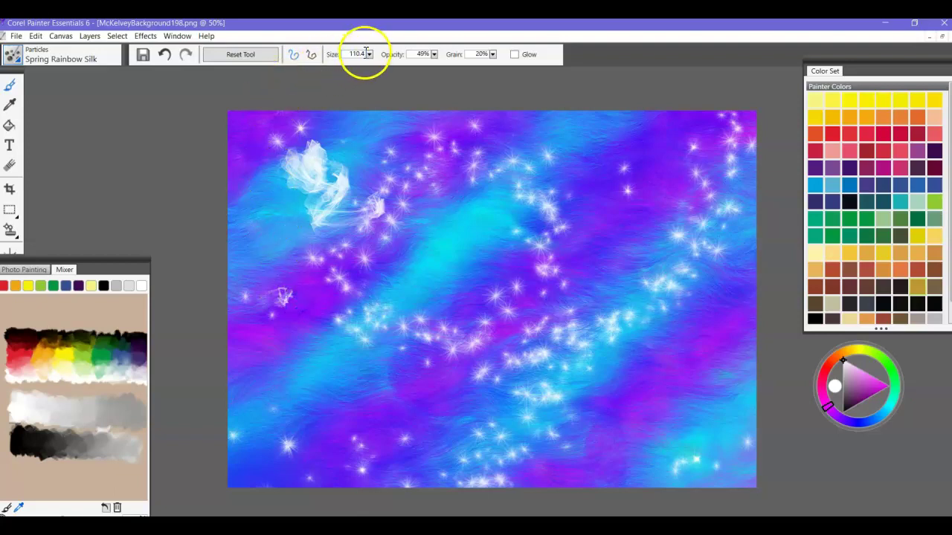
left_click(298, 63)
mouse_move(357, 361)
left_mouse_down()
mouse_move(334, 362)
mouse_move(340, 371)
mouse_move(373, 383)
mouse_move(390, 330)
mouse_move(369, 335)
mouse_move(335, 318)
mouse_move(408, 310)
mouse_move(385, 276)
mouse_move(355, 296)
mouse_move(324, 268)
mouse_move(349, 244)
mouse_move(378, 266)
mouse_move(387, 290)
mouse_move(439, 271)
mouse_move(436, 223)
mouse_move(385, 209)
mouse_move(381, 255)
mouse_move(418, 239)
mouse_move(406, 227)
mouse_move(450, 295)
mouse_move(434, 335)
mouse_move(457, 372)
mouse_move(487, 336)
mouse_move(466, 299)
mouse_move(485, 274)
mouse_move(516, 304)
mouse_move(509, 327)
mouse_move(528, 359)
mouse_move(555, 339)
mouse_move(536, 294)
mouse_move(543, 266)
mouse_move(594, 316)
mouse_move(621, 287)
left_mouse_up()
left_click(11, 128)
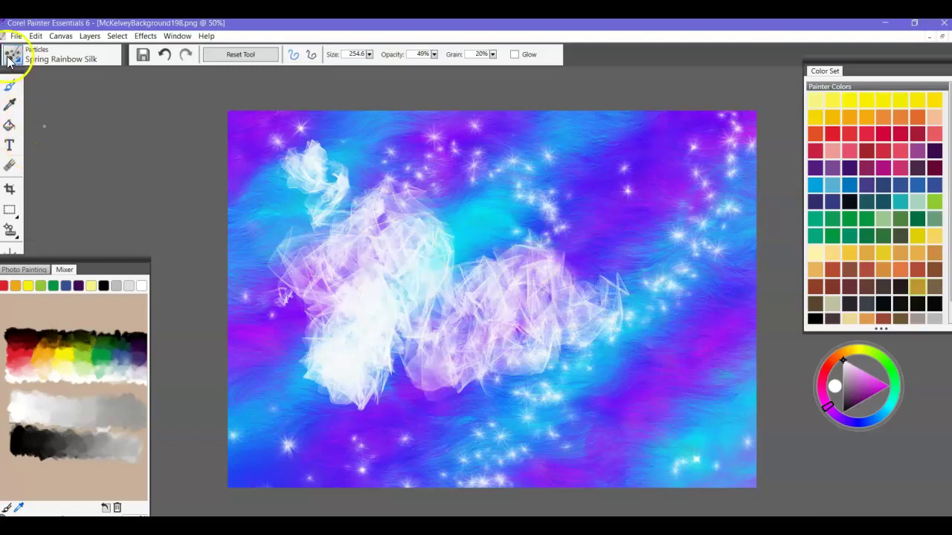
- With the Spring Silk Flower brush, paint white flowers in the upper half and long looping silk ribbons around the canvas
left_click(12, 58)
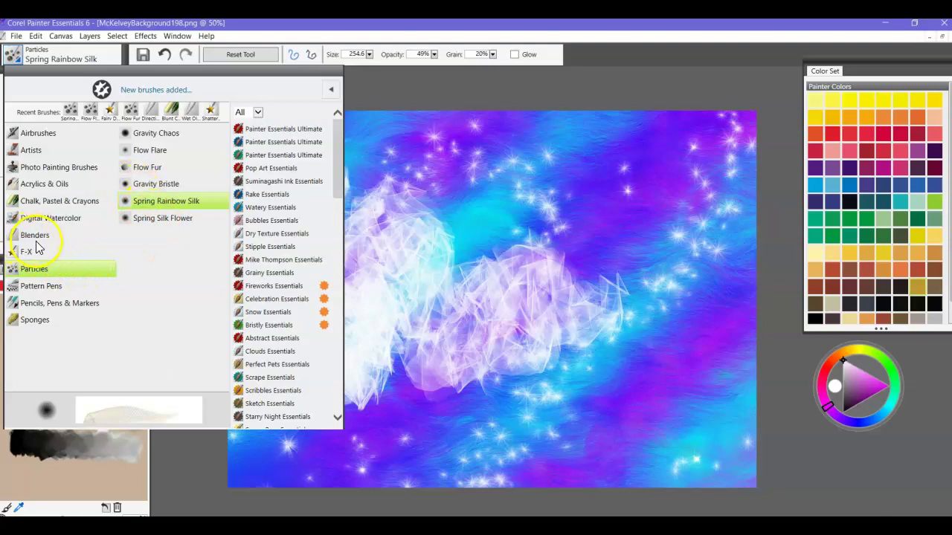
left_click(162, 218)
mouse_move(241, 133)
left_mouse_down()
mouse_move(265, 242)
mouse_move(326, 151)
mouse_move(402, 148)
mouse_move(473, 169)
left_mouse_up()
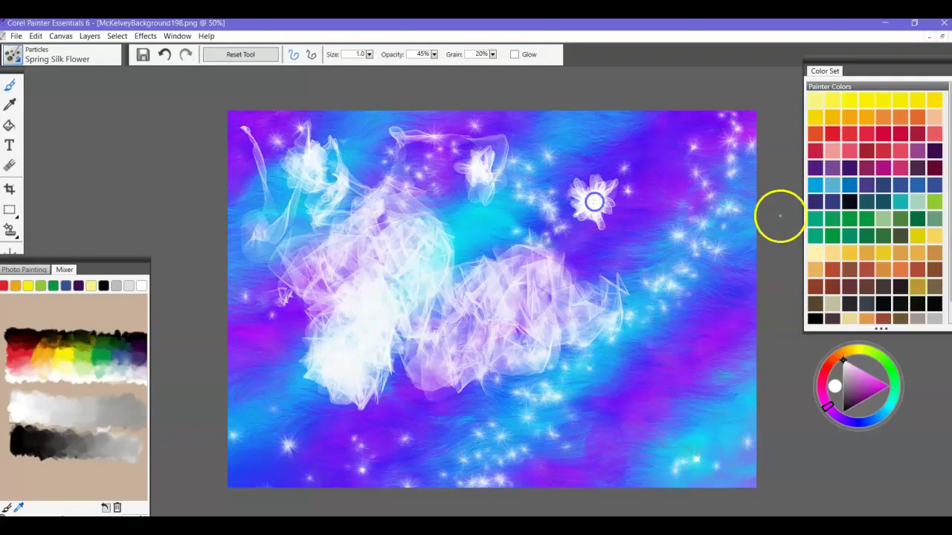
mouse_move(706, 185)
left_mouse_down()
mouse_move(634, 436)
mouse_move(484, 480)
mouse_move(420, 376)
mouse_move(564, 396)
mouse_move(627, 460)
mouse_move(721, 429)
mouse_move(667, 374)
mouse_move(545, 464)
mouse_move(549, 340)
mouse_move(628, 200)
mouse_move(497, 152)
mouse_move(397, 252)
mouse_move(283, 199)
left_mouse_up()
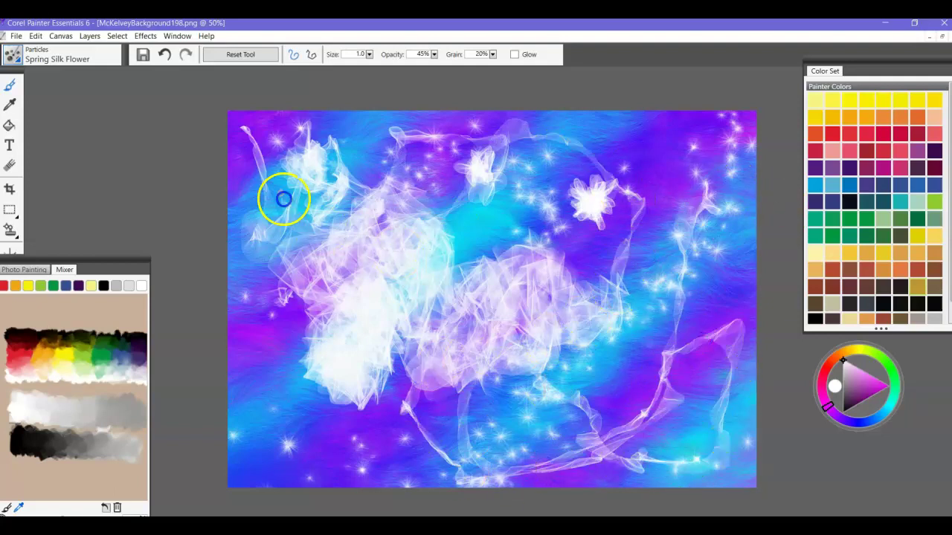
mouse_move(262, 149)
left_mouse_down()
mouse_move(228, 189)
mouse_move(238, 206)
mouse_move(115, 132)
left_mouse_up()
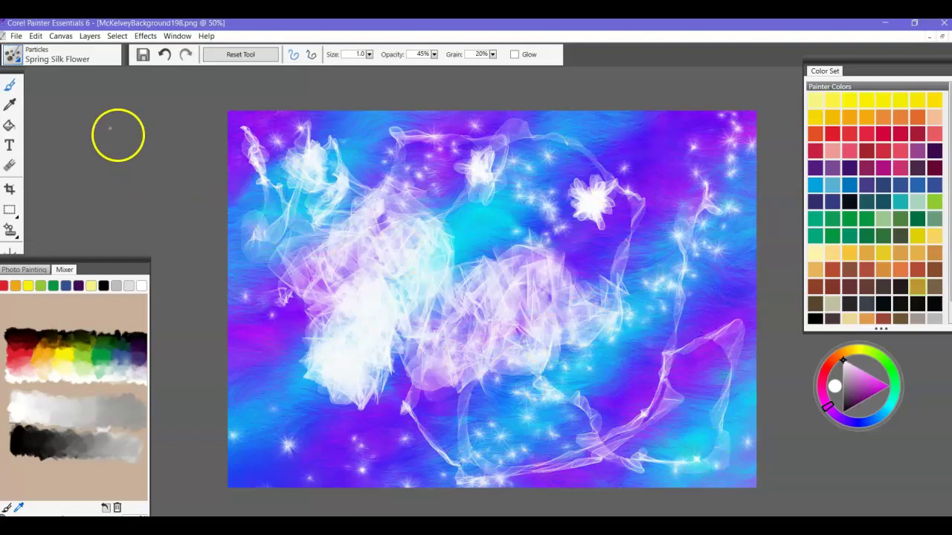
- Return to the Spring Rainbow Silk brush, set the colour to magenta and paint rainbow silk over the white shapes
left_click(9, 56)
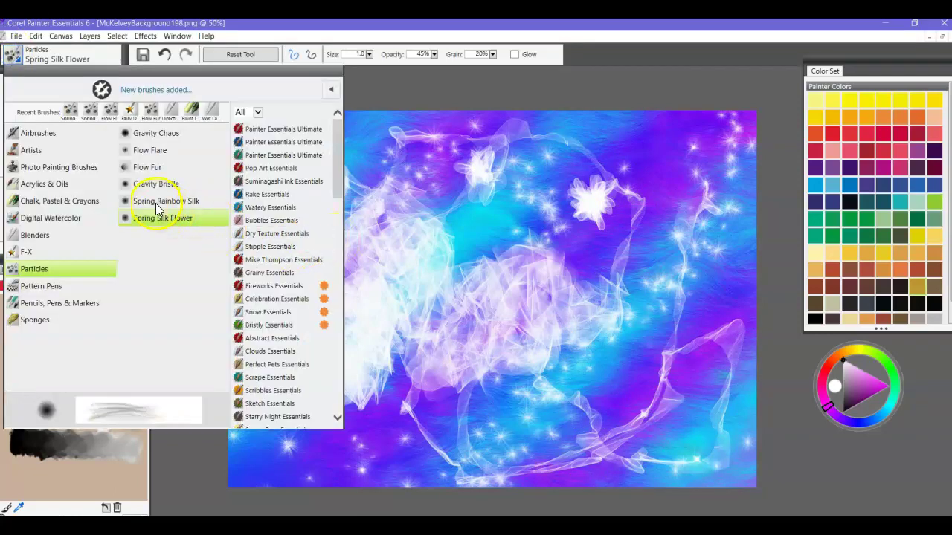
left_click(157, 201)
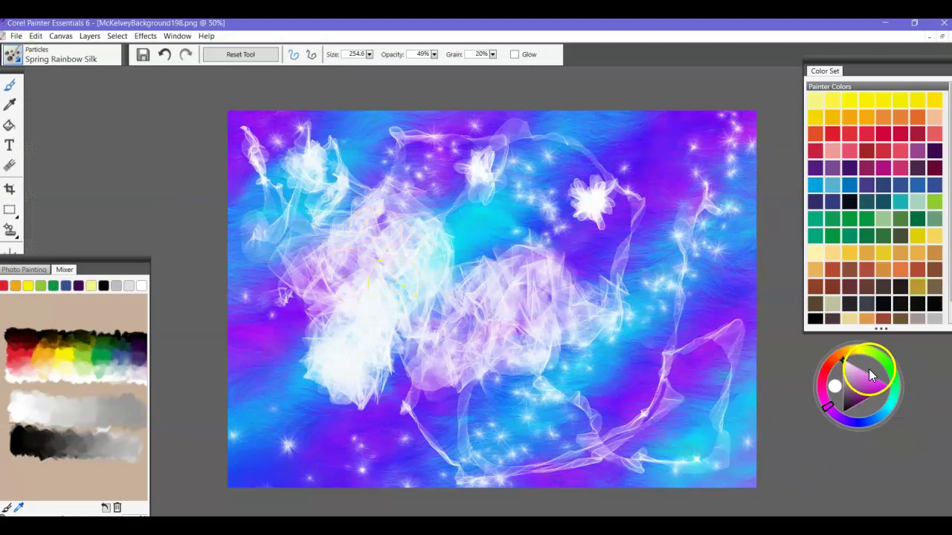
left_click(888, 387)
mouse_move(422, 309)
left_mouse_down()
mouse_move(373, 290)
mouse_move(422, 288)
mouse_move(416, 242)
mouse_move(370, 252)
mouse_move(362, 321)
mouse_move(314, 312)
mouse_move(350, 193)
mouse_move(383, 246)
mouse_move(405, 326)
mouse_move(491, 369)
mouse_move(581, 301)
mouse_move(500, 272)
mouse_move(492, 344)
mouse_move(454, 344)
mouse_move(527, 288)
mouse_move(437, 358)
mouse_move(353, 371)
mouse_move(337, 290)
mouse_move(345, 180)
mouse_move(287, 119)
mouse_move(270, 158)
mouse_move(436, 248)
mouse_move(445, 283)
mouse_move(374, 397)
left_mouse_up()
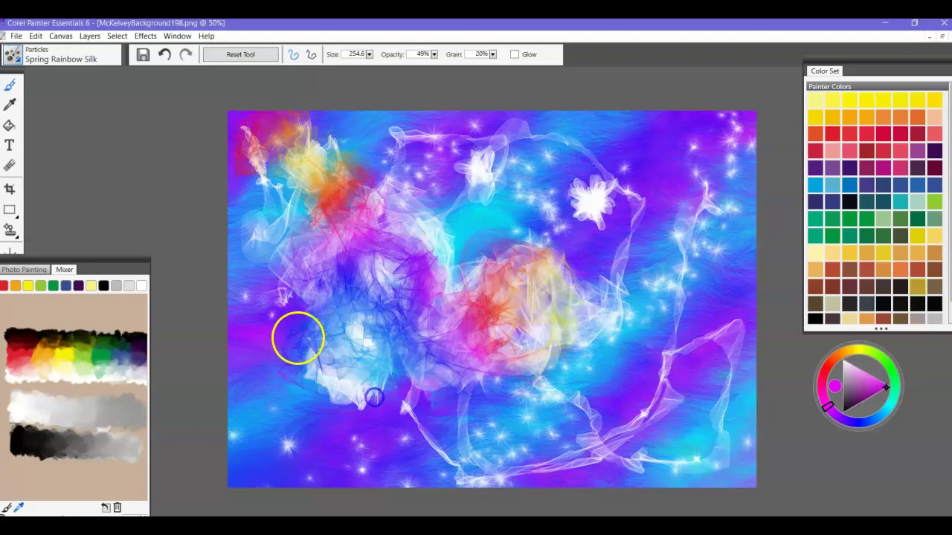
- With the F-X Hurricane brush, swirl the silk shapes and stars into marbled waves across the whole canvas
left_click(17, 36)
left_click(16, 36)
left_click(13, 54)
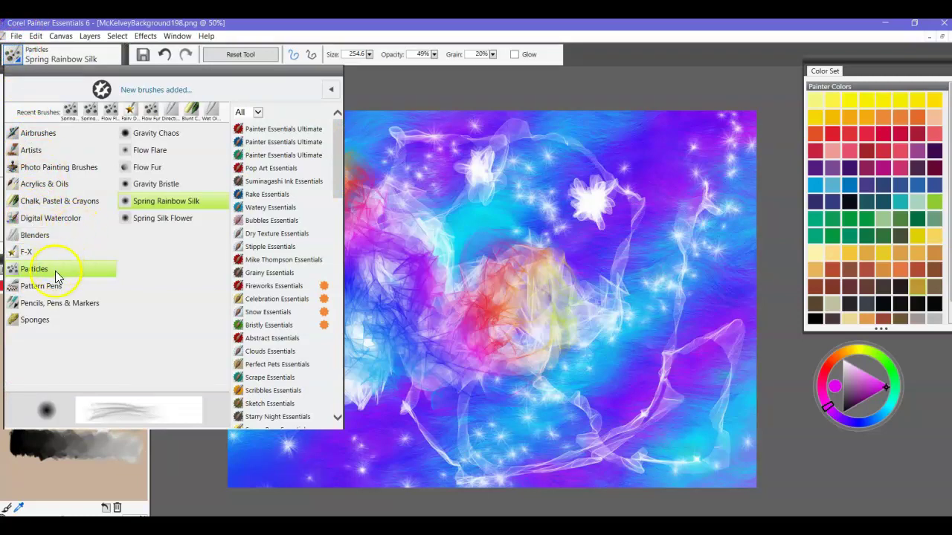
left_click(27, 253)
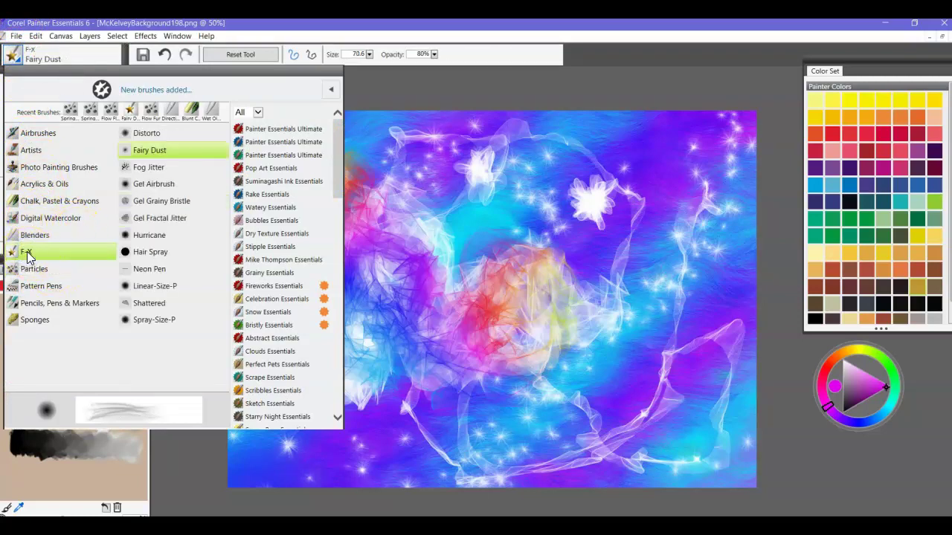
left_click(149, 236)
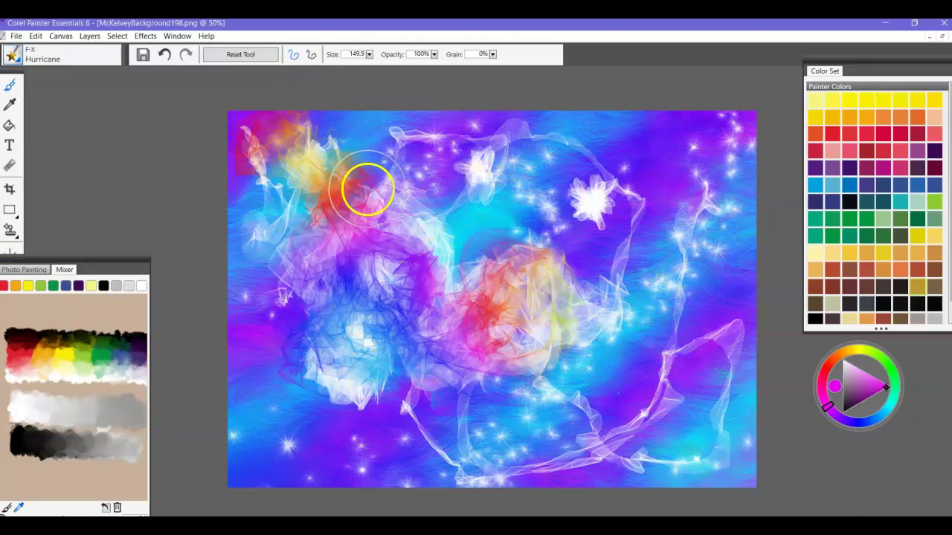
mouse_move(215, 141)
left_mouse_down()
mouse_move(279, 171)
mouse_move(356, 131)
mouse_move(255, 292)
mouse_move(519, 145)
mouse_move(338, 343)
mouse_move(287, 429)
mouse_move(473, 288)
mouse_move(618, 140)
mouse_move(661, 300)
left_mouse_up()
left_click_drag(626, 417, 777, 220)
mouse_move(527, 331)
left_mouse_down()
mouse_move(696, 405)
mouse_move(707, 479)
mouse_move(794, 354)
left_mouse_up()
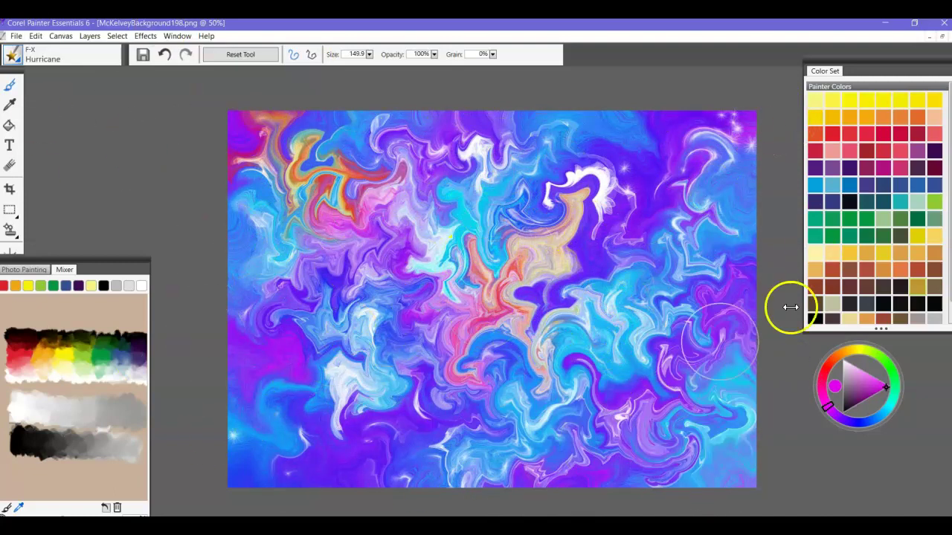
- With the F-X Shattered brush enlarged to 81.2, break up the swirls into glassy shards over the entire canvas
left_click(12, 55)
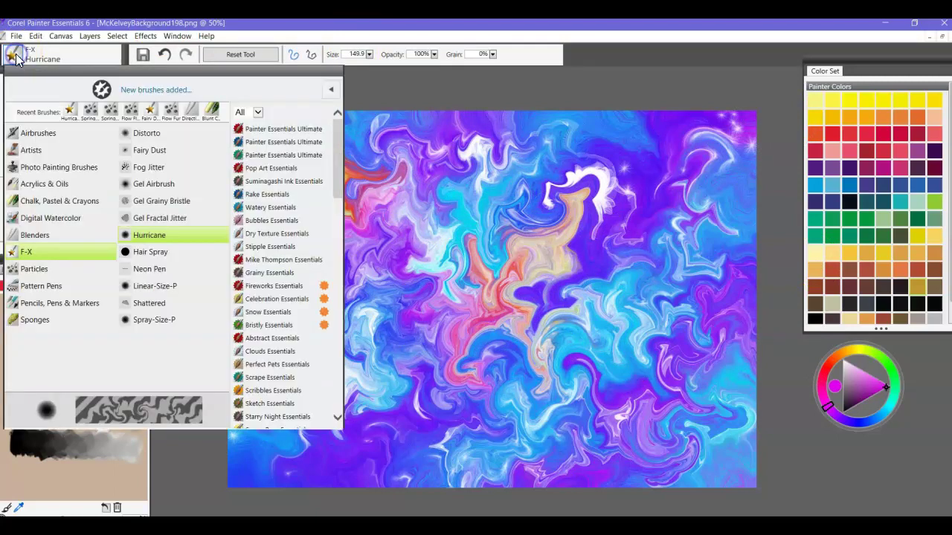
left_click(148, 303)
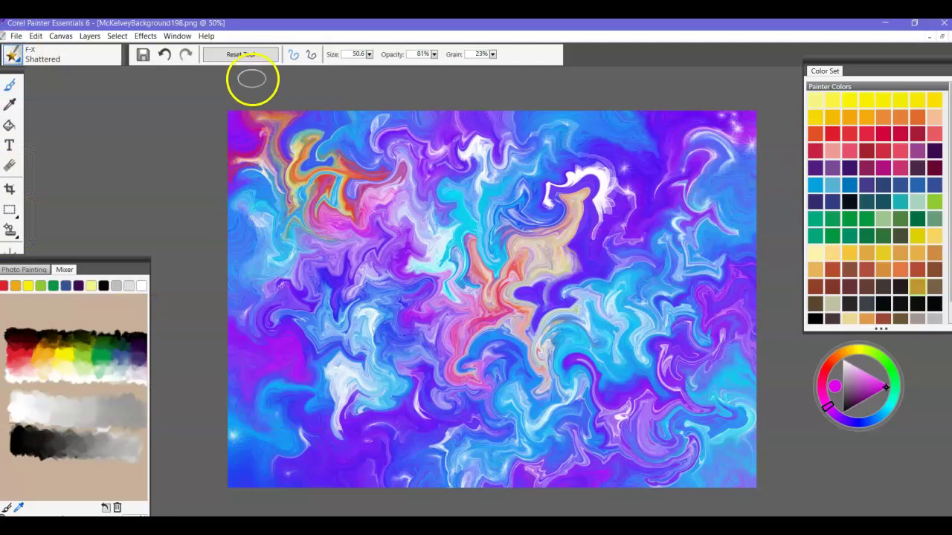
left_click(277, 65)
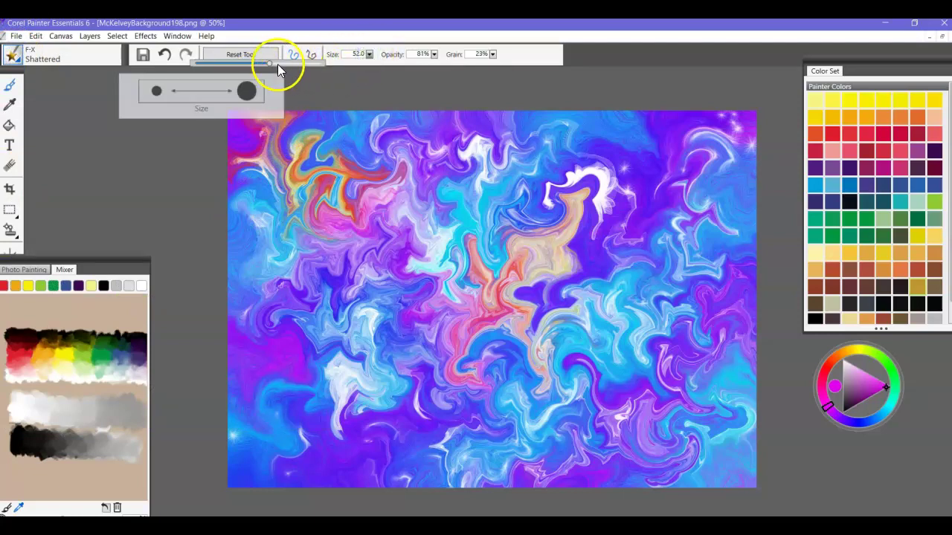
mouse_move(275, 124)
left_mouse_down()
mouse_move(249, 206)
mouse_move(213, 159)
mouse_move(234, 208)
mouse_move(416, 125)
mouse_move(431, 144)
mouse_move(279, 224)
mouse_move(252, 295)
mouse_move(246, 387)
mouse_move(204, 386)
mouse_move(251, 400)
mouse_move(348, 351)
mouse_move(244, 489)
mouse_move(434, 262)
mouse_move(339, 508)
mouse_move(258, 499)
mouse_move(353, 422)
mouse_move(429, 260)
mouse_move(493, 168)
mouse_move(443, 123)
mouse_move(374, 151)
mouse_move(461, 95)
mouse_move(494, 98)
mouse_move(532, 151)
mouse_move(573, 147)
mouse_move(573, 121)
mouse_move(682, 117)
mouse_move(717, 189)
mouse_move(735, 98)
mouse_move(749, 169)
mouse_move(755, 235)
mouse_move(741, 205)
mouse_move(732, 307)
mouse_move(745, 399)
mouse_move(721, 464)
mouse_move(747, 423)
mouse_move(782, 431)
mouse_move(652, 441)
mouse_move(638, 395)
mouse_move(652, 407)
mouse_move(632, 417)
mouse_move(589, 369)
mouse_move(607, 377)
mouse_move(530, 400)
mouse_move(476, 356)
mouse_move(498, 350)
mouse_move(397, 404)
mouse_move(377, 495)
mouse_move(470, 434)
mouse_move(453, 294)
mouse_move(485, 278)
mouse_move(502, 240)
mouse_move(422, 242)
mouse_move(413, 261)
mouse_move(597, 310)
mouse_move(376, 428)
mouse_move(712, 399)
mouse_move(495, 375)
mouse_move(293, 400)
mouse_move(390, 458)
mouse_move(591, 463)
mouse_move(726, 404)
mouse_move(235, 295)
mouse_move(573, 138)
mouse_move(195, 114)
mouse_move(364, 203)
mouse_move(389, 206)
mouse_move(245, 325)
mouse_move(616, 204)
mouse_move(652, 342)
mouse_move(538, 472)
mouse_move(314, 453)
left_mouse_up()
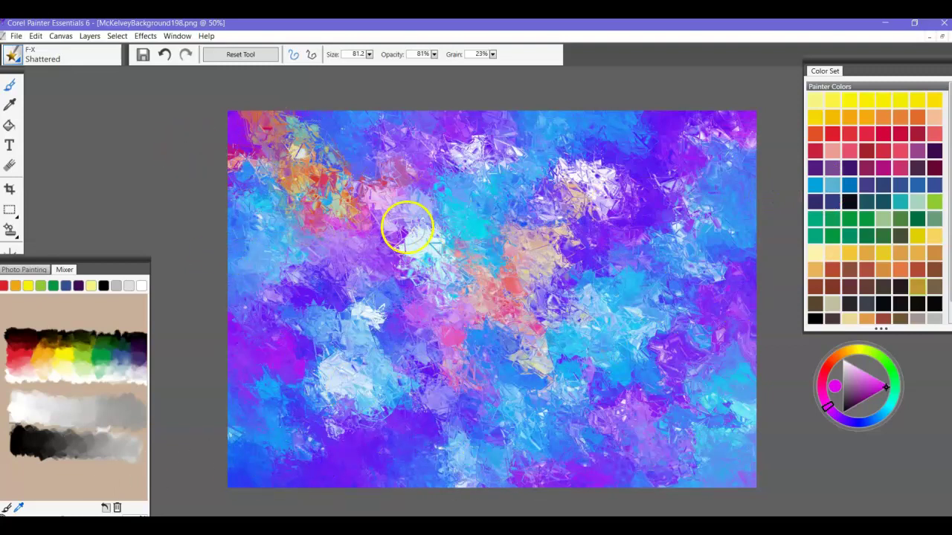
- Paint looping magenta strokes with the F-X Fog Jitter brush, and enlarge it to 432.5 to cover most of the canvas in magenta fog
left_click(12, 59)
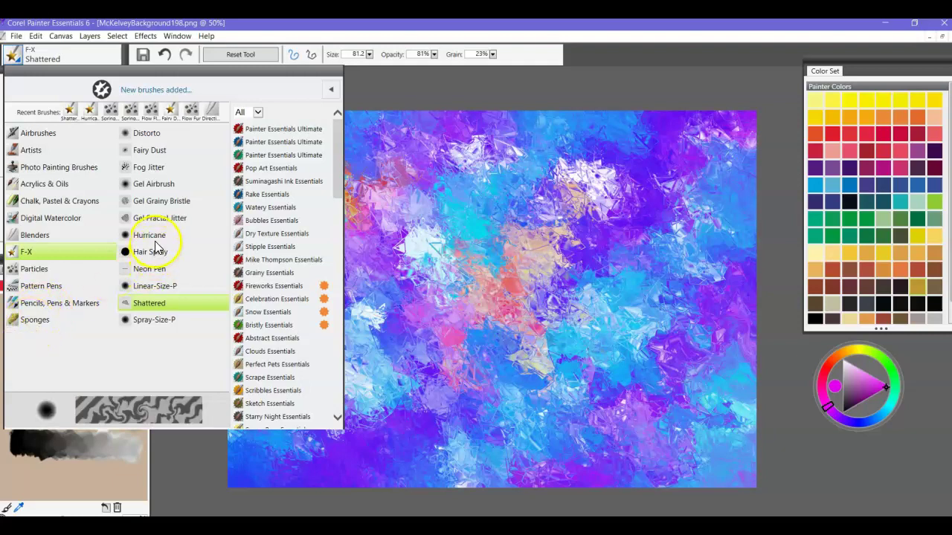
left_click(147, 167)
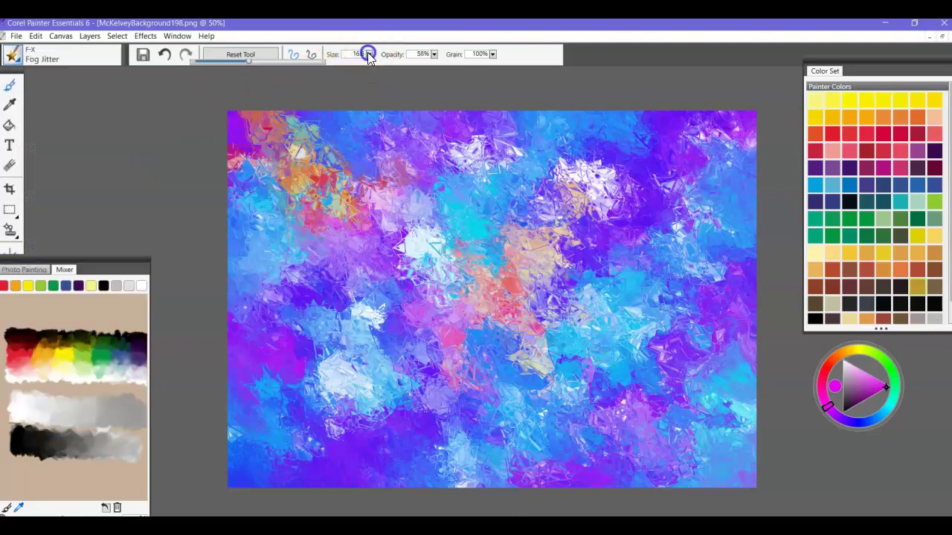
left_click_drag(310, 59, 279, 64)
mouse_move(302, 141)
left_mouse_down()
mouse_move(276, 185)
mouse_move(290, 219)
mouse_move(548, 374)
mouse_move(557, 276)
mouse_move(622, 219)
mouse_move(605, 255)
mouse_move(593, 339)
mouse_move(602, 374)
left_mouse_up()
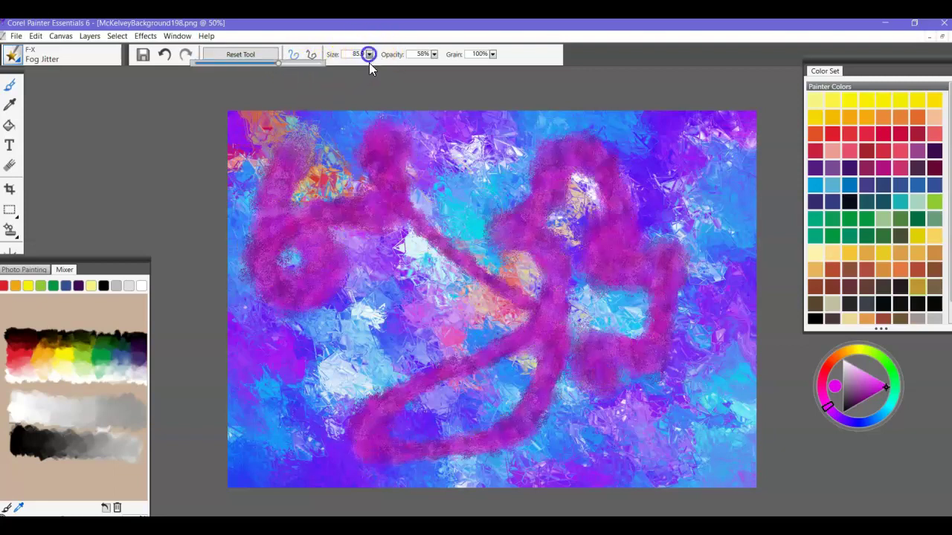
left_click(309, 63)
left_click(327, 102)
mouse_move(353, 344)
left_mouse_down()
mouse_move(365, 331)
mouse_move(455, 386)
mouse_move(541, 153)
mouse_move(575, 176)
mouse_move(654, 265)
mouse_move(616, 395)
mouse_move(576, 436)
mouse_move(436, 451)
left_mouse_up()
mouse_move(279, 232)
left_mouse_down()
mouse_move(288, 189)
mouse_move(257, 181)
left_mouse_up()
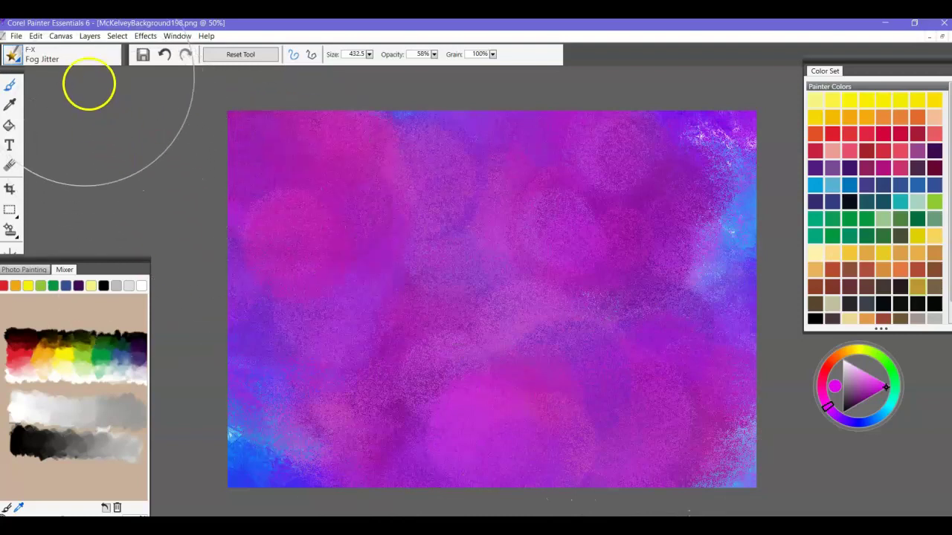
- Switch to the F-X Gel Fractal Jitter brush in blue, enlarge it to 187.4 and cover most of the magenta, leaving scattered patches
left_click(16, 57)
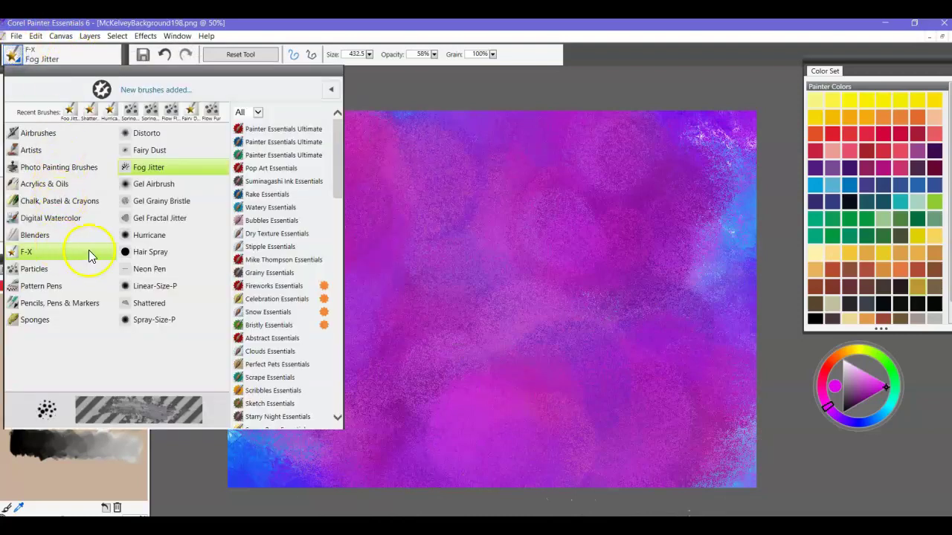
left_click(126, 220)
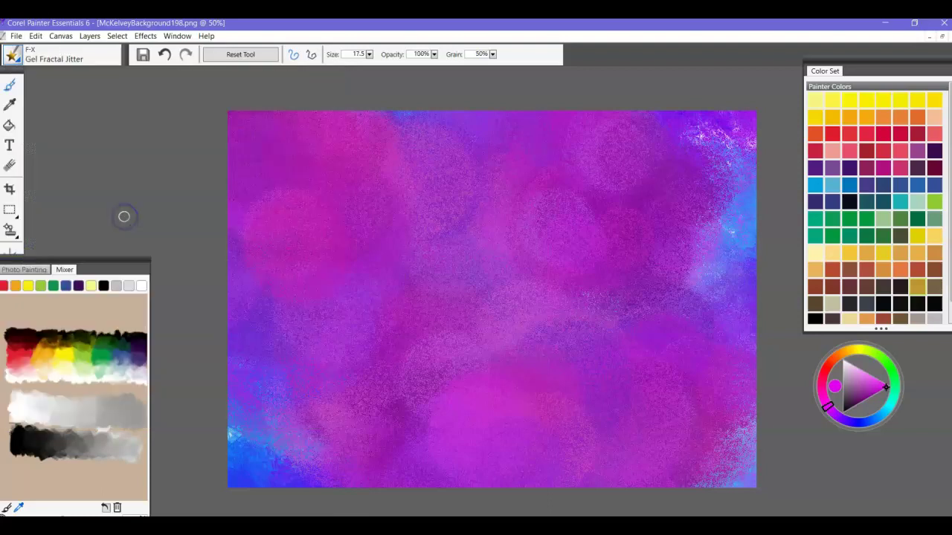
left_click(859, 425)
left_click_drag(595, 289, 566, 228)
left_click(369, 54)
left_click(290, 63)
left_click(292, 101)
mouse_move(342, 287)
left_mouse_down()
mouse_move(412, 275)
mouse_move(374, 181)
mouse_move(443, 177)
mouse_move(466, 264)
mouse_move(430, 340)
mouse_move(461, 454)
mouse_move(557, 416)
mouse_move(560, 377)
mouse_move(539, 261)
mouse_move(593, 231)
mouse_move(582, 281)
mouse_move(611, 373)
mouse_move(652, 351)
mouse_move(553, 138)
mouse_move(479, 185)
mouse_move(359, 137)
mouse_move(232, 205)
mouse_move(209, 183)
mouse_move(291, 166)
mouse_move(269, 329)
mouse_move(374, 445)
mouse_move(370, 478)
mouse_move(408, 356)
mouse_move(667, 439)
mouse_move(660, 334)
mouse_move(689, 158)
mouse_move(709, 251)
left_mouse_up()
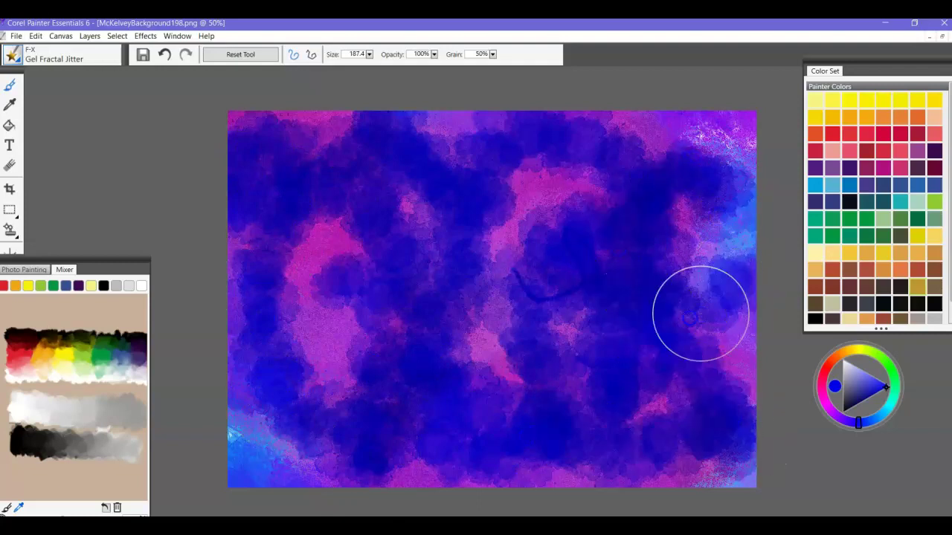
mouse_move(209, 487)
left_mouse_down()
mouse_move(272, 446)
mouse_move(379, 439)
left_mouse_up()
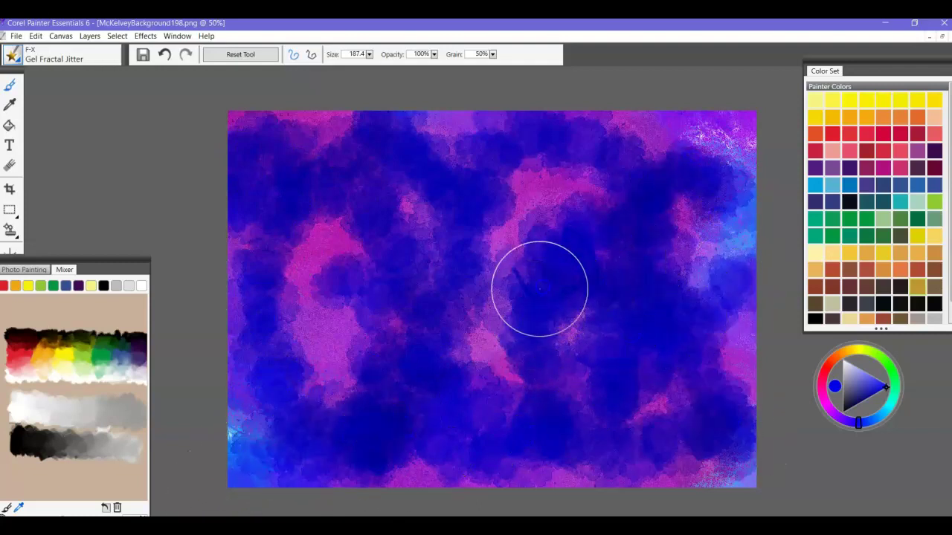
left_click_drag(539, 290, 537, 279)
- With the Digital Watercolor Dry Brush, paint a broad blue band diagonally from the upper left through the middle
left_click(15, 56)
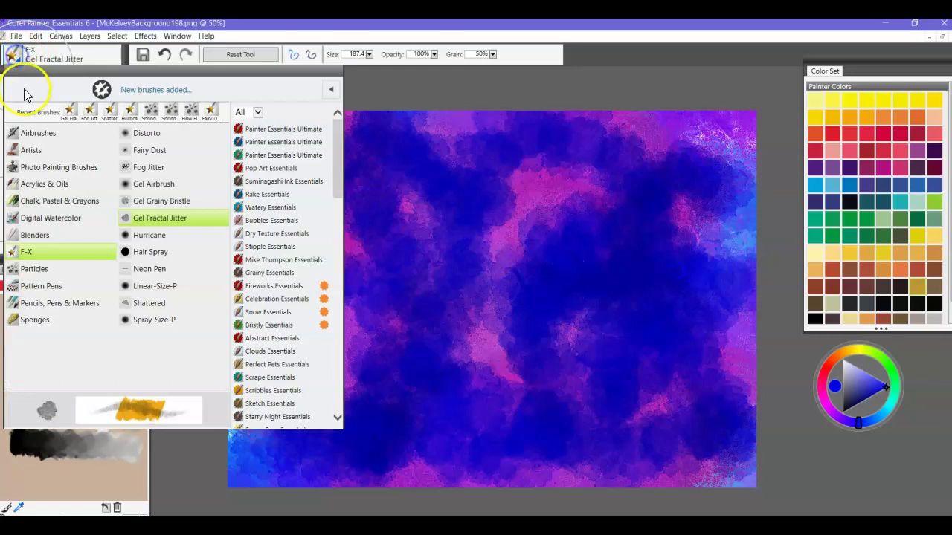
left_click(68, 219)
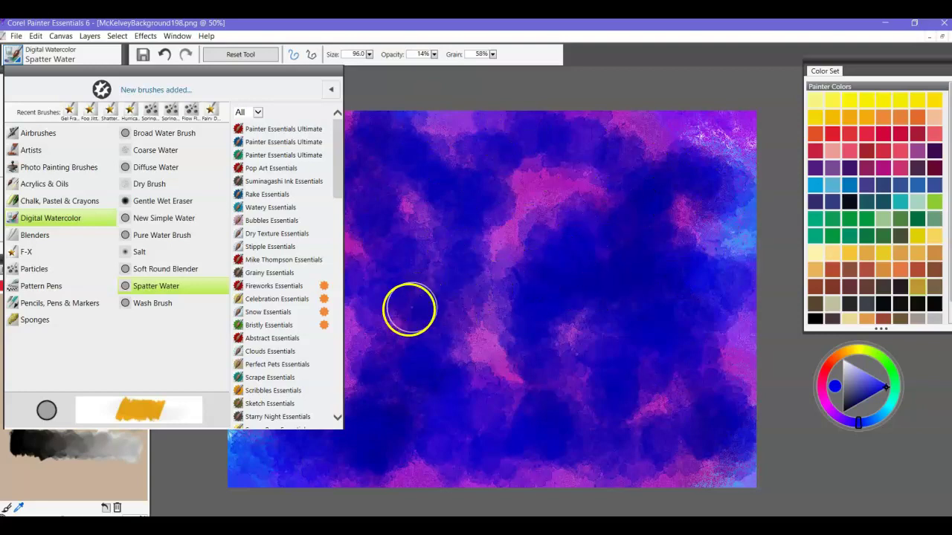
left_click(128, 253)
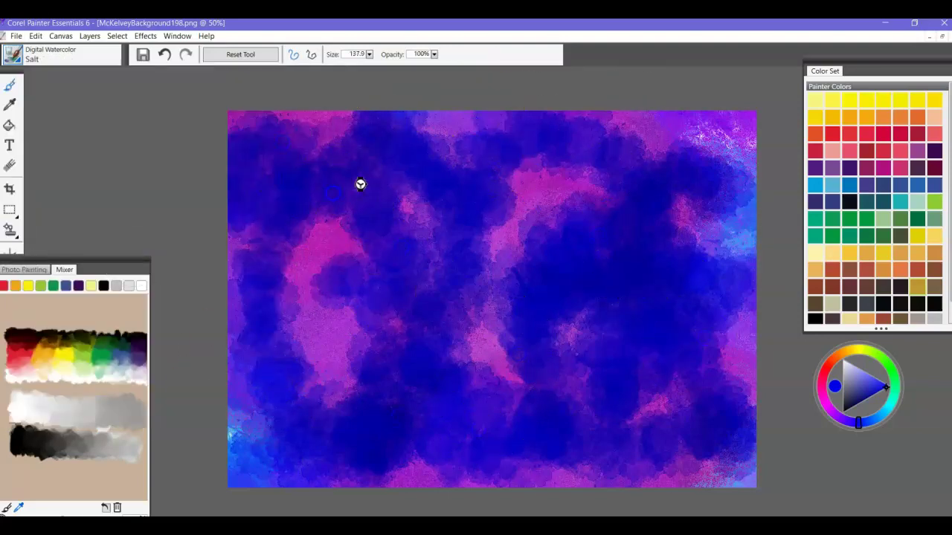
left_click(13, 55)
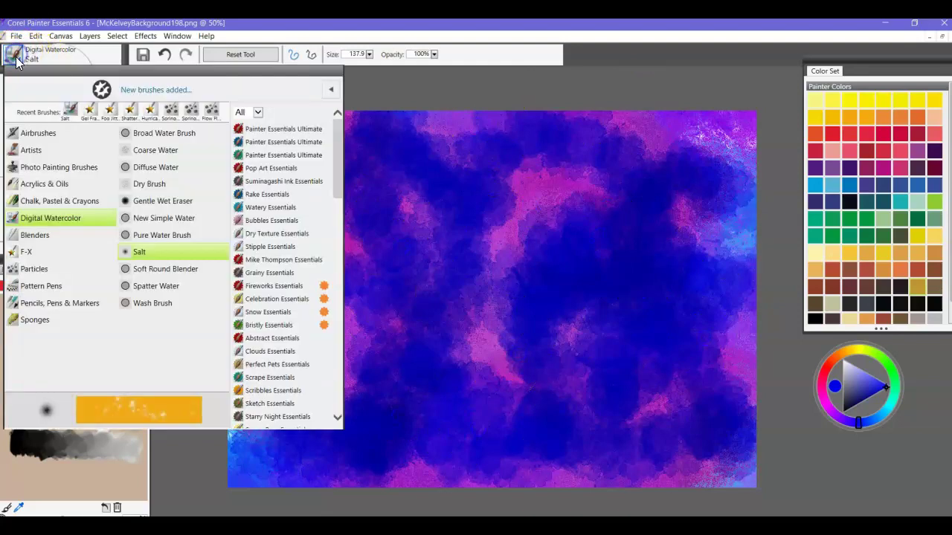
left_click(125, 186)
left_click_drag(230, 208, 605, 382)
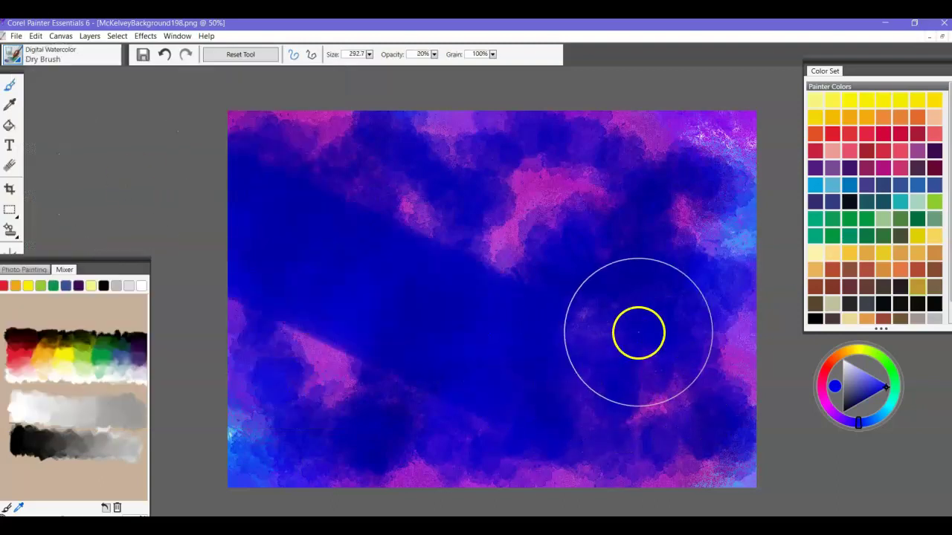
- Set the colour to cyan and brush over the remaining magenta patches across the whole canvas
left_click(888, 406)
mouse_move(521, 218)
left_mouse_down()
mouse_move(592, 128)
mouse_move(328, 238)
left_mouse_up()
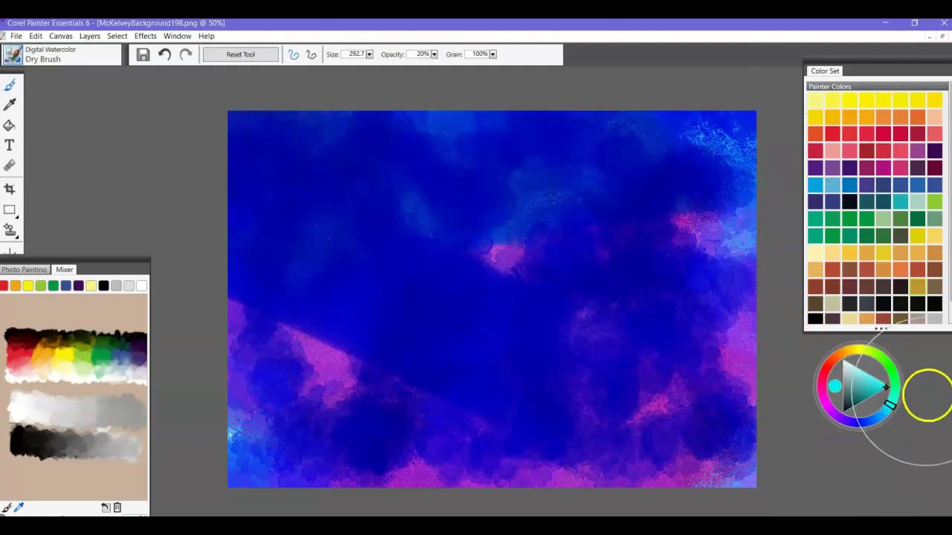
mouse_move(344, 203)
left_mouse_down()
mouse_move(42, 325)
mouse_move(684, 363)
mouse_move(569, 510)
left_mouse_up()
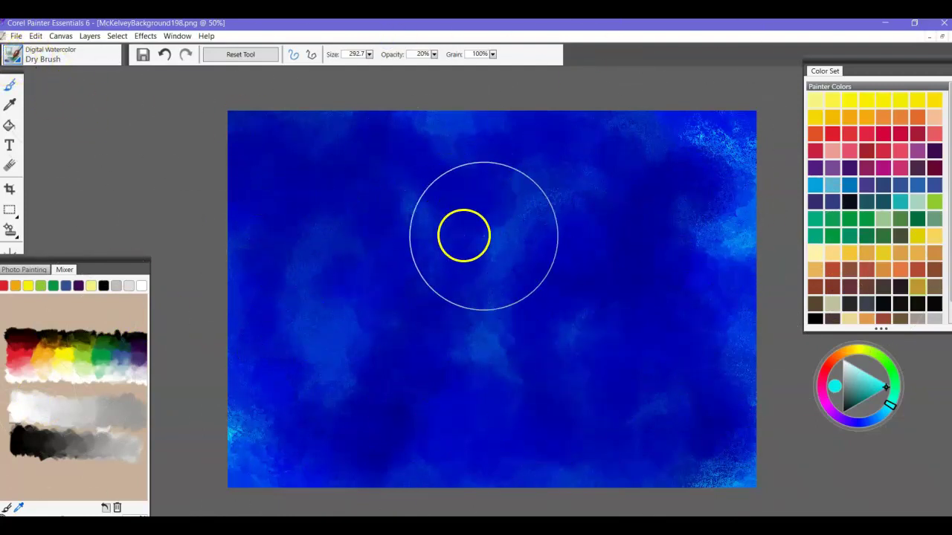
- Paint over the canvas with the Digital Watercolor Salt brush to bring mottled magenta texture through the blue
left_click(14, 57)
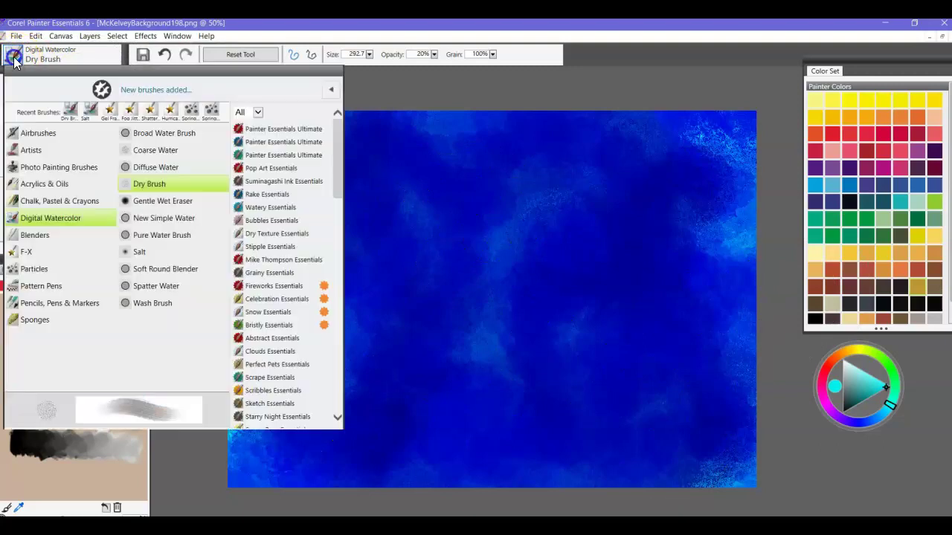
left_click(140, 252)
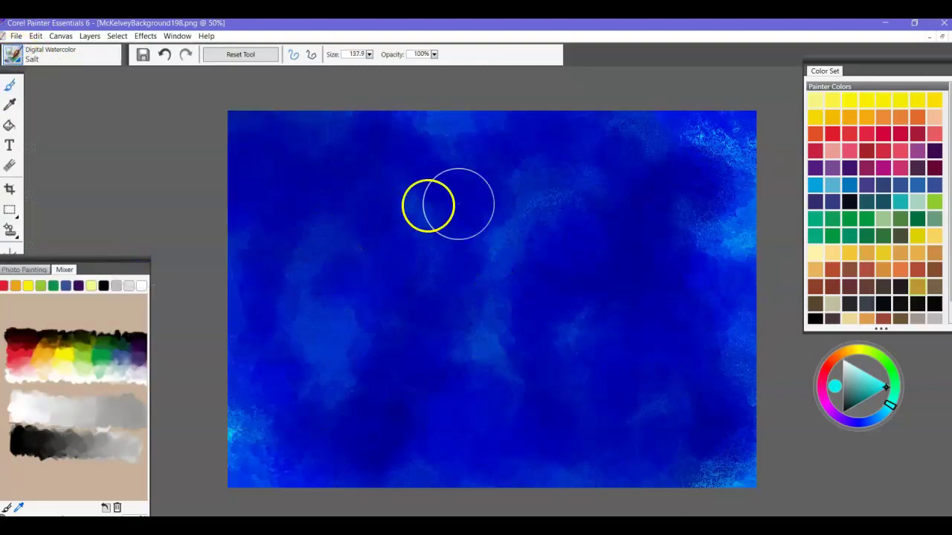
mouse_move(301, 139)
left_mouse_down()
mouse_move(351, 222)
mouse_move(334, 338)
mouse_move(379, 469)
mouse_move(548, 384)
mouse_move(486, 228)
mouse_move(574, 135)
mouse_move(664, 148)
mouse_move(712, 326)
mouse_move(515, 314)
mouse_move(687, 204)
mouse_move(639, 215)
mouse_move(646, 326)
mouse_move(582, 433)
mouse_move(382, 370)
mouse_move(428, 168)
mouse_move(425, 118)
mouse_move(320, 126)
mouse_move(190, 196)
mouse_move(298, 291)
mouse_move(256, 434)
mouse_move(364, 464)
left_mouse_up()
mouse_move(441, 268)
left_mouse_down()
mouse_move(656, 230)
mouse_move(736, 136)
mouse_move(706, 317)
mouse_move(652, 336)
left_mouse_up()
mouse_move(719, 406)
left_mouse_down()
mouse_move(696, 397)
mouse_move(730, 474)
mouse_move(673, 459)
mouse_move(311, 424)
mouse_move(213, 447)
mouse_move(319, 381)
mouse_move(386, 179)
mouse_move(372, 126)
mouse_move(723, 196)
mouse_move(585, 305)
mouse_move(600, 272)
left_mouse_up()
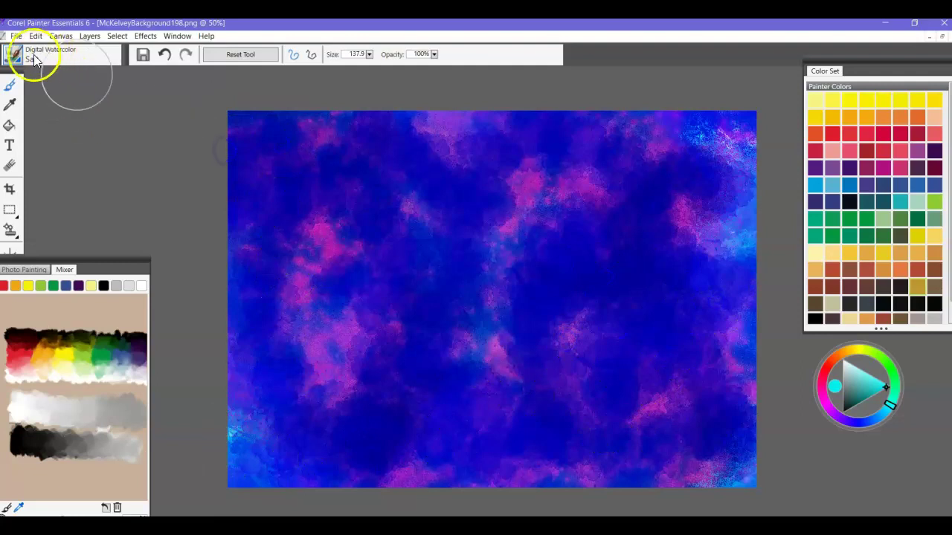
- With the Digital Watercolor Spatter Water brush, add cyan water spatters over the left side and upper part of the canvas
left_click(11, 58)
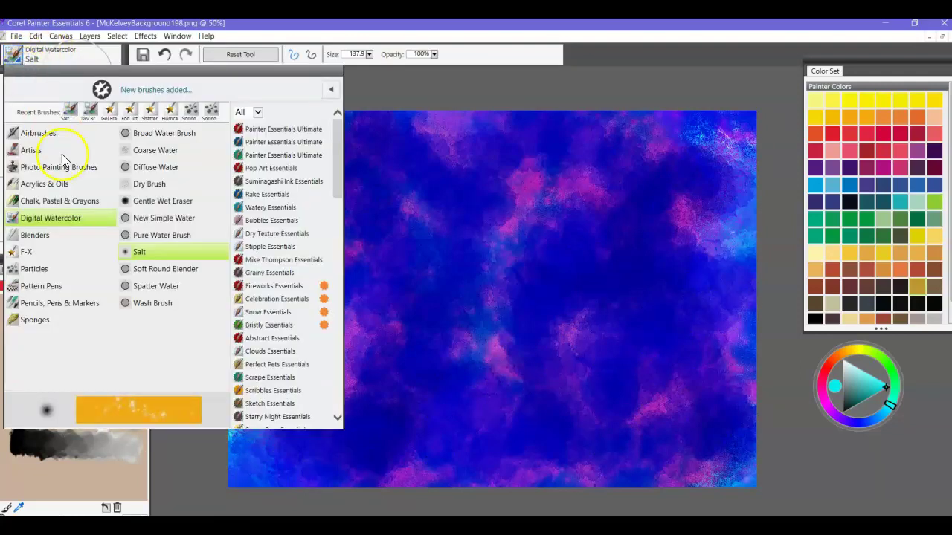
left_click(147, 288)
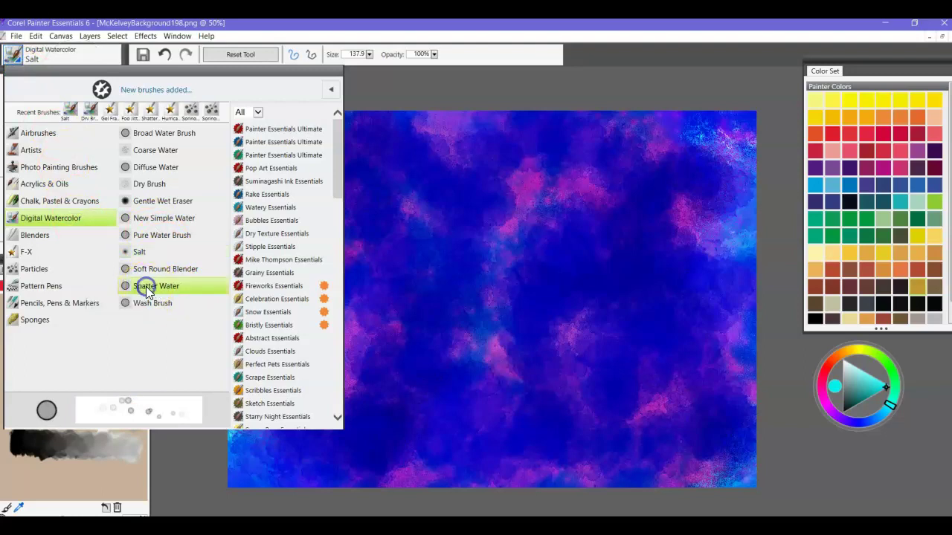
mouse_move(291, 118)
left_mouse_down()
mouse_move(281, 194)
mouse_move(298, 255)
mouse_move(307, 397)
left_mouse_up()
left_click(561, 179)
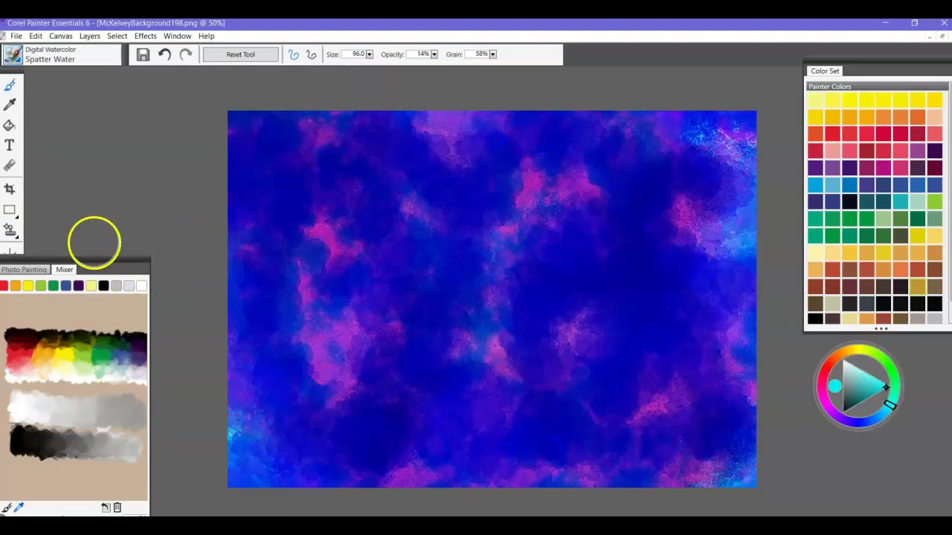
- Create a new blank 7 x 5 inch image at 300 pixels per inch
left_click(16, 36)
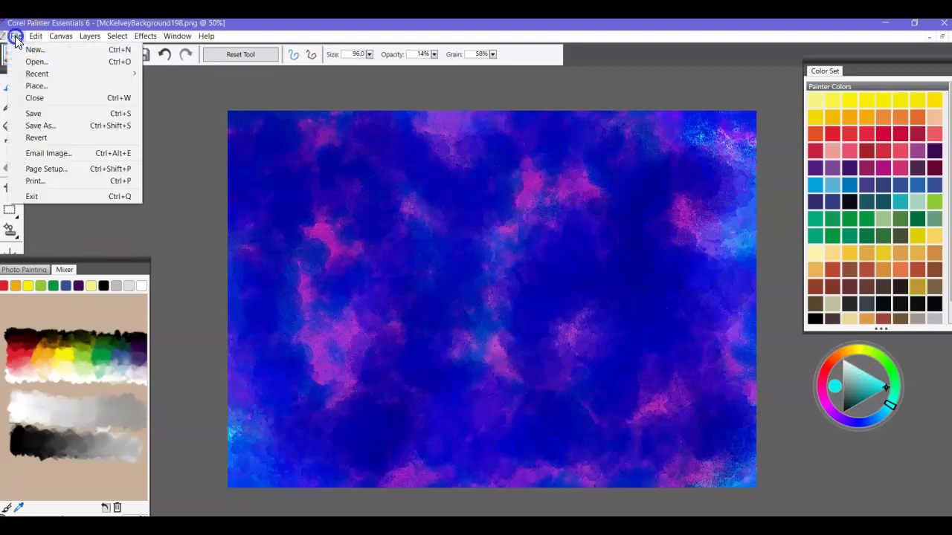
left_click(22, 47)
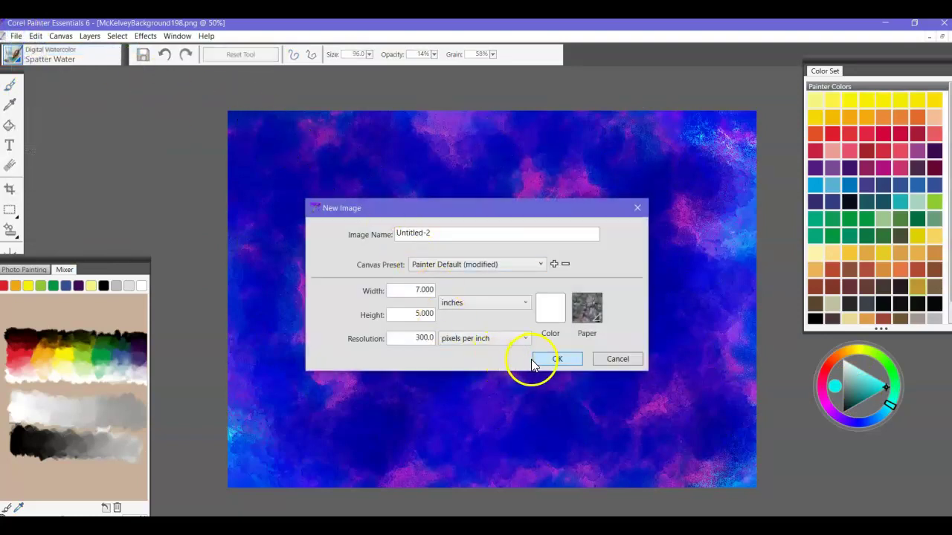
left_click(534, 362)
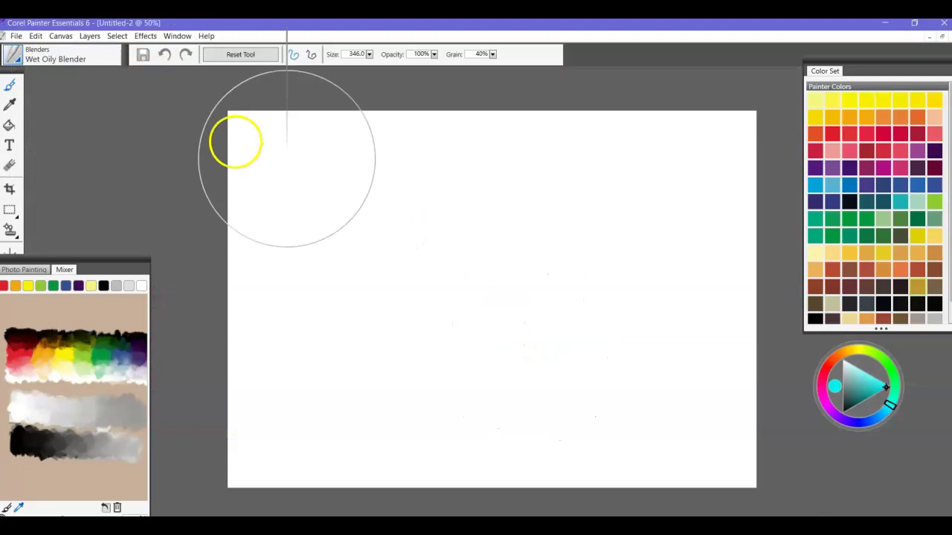
- Cover the whole blank canvas in light cyan with the Digital Watercolor Dry Brush
left_click(18, 58)
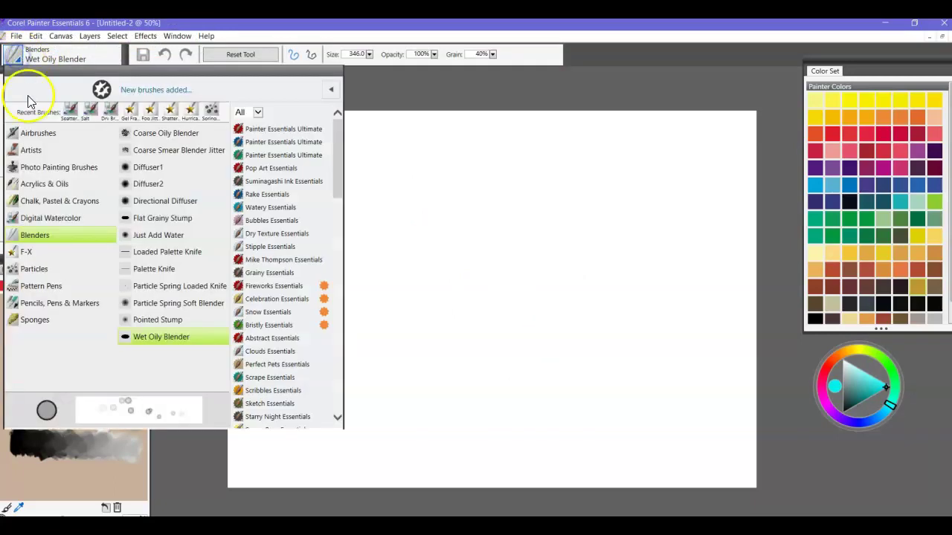
left_click(52, 218)
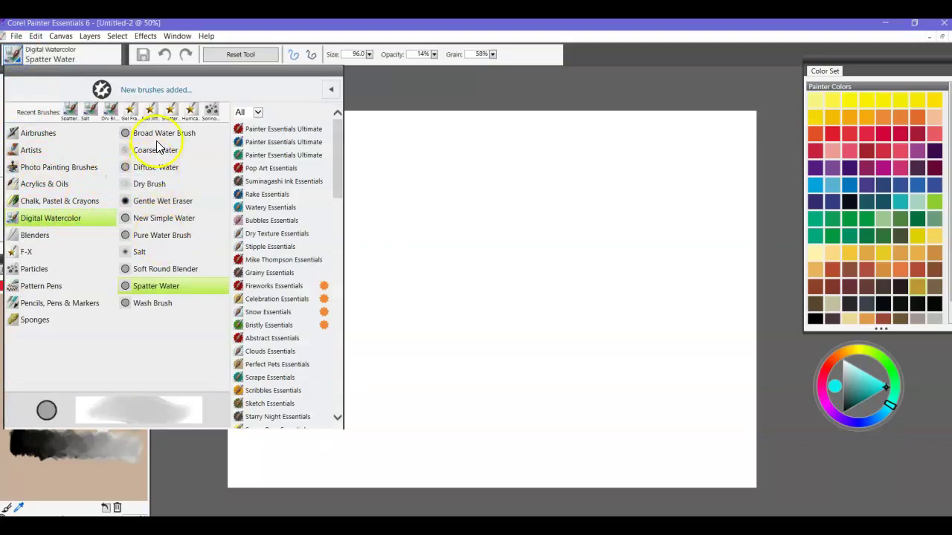
left_click(149, 184)
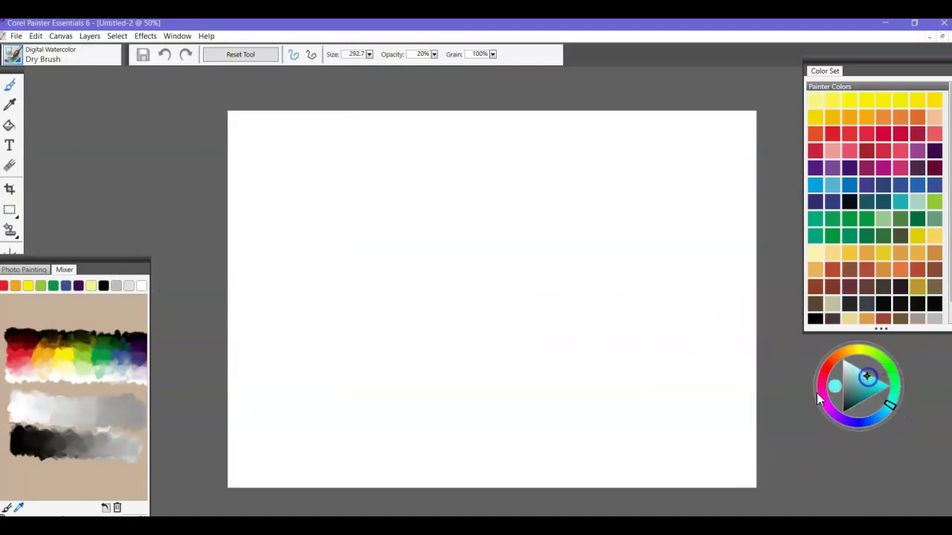
mouse_move(376, 162)
left_mouse_down()
mouse_move(319, 160)
mouse_move(472, 150)
mouse_move(404, 188)
mouse_move(803, 173)
mouse_move(678, 187)
mouse_move(391, 274)
mouse_move(524, 314)
mouse_move(298, 413)
mouse_move(430, 471)
mouse_move(348, 493)
mouse_move(890, 503)
mouse_move(360, 113)
mouse_move(231, 117)
left_mouse_up()
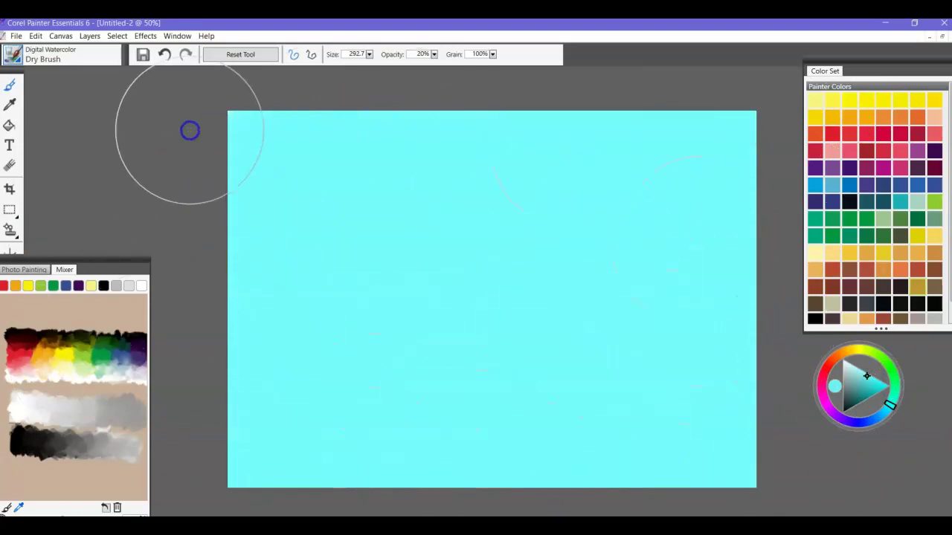
- With the Digital Watercolor Spatter Water brush, paint wavy vertical columns of spatters down the canvas, one in pale blue-violet and three in saturated blue
left_click(11, 58)
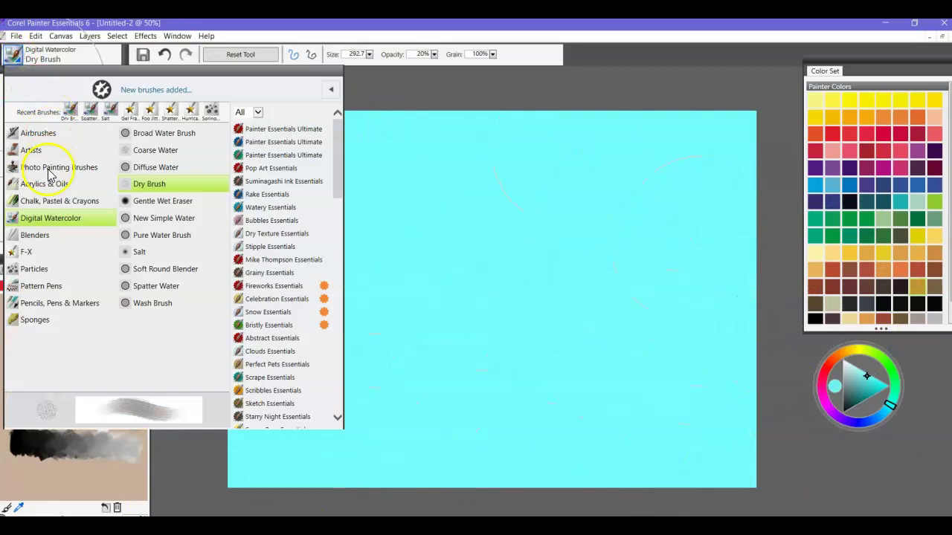
left_click(129, 288)
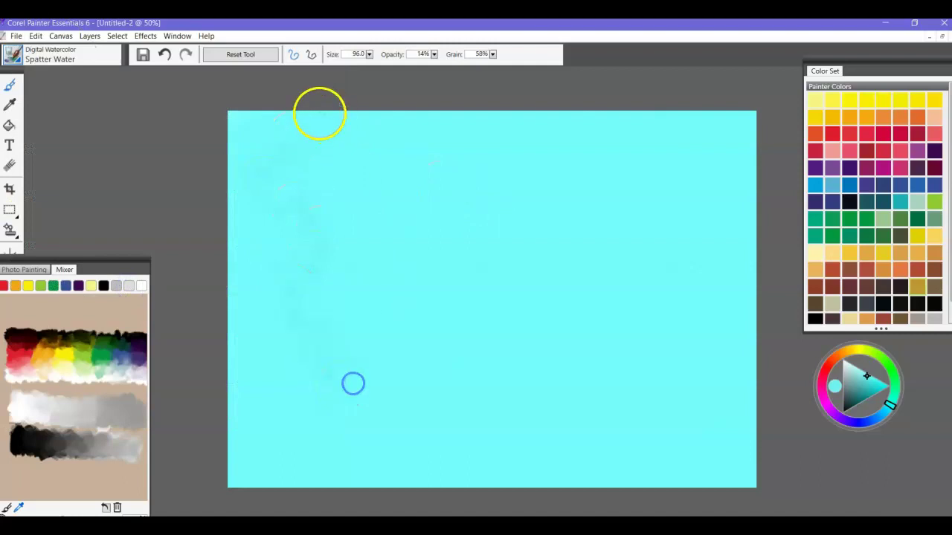
left_click_drag(825, 395, 856, 430)
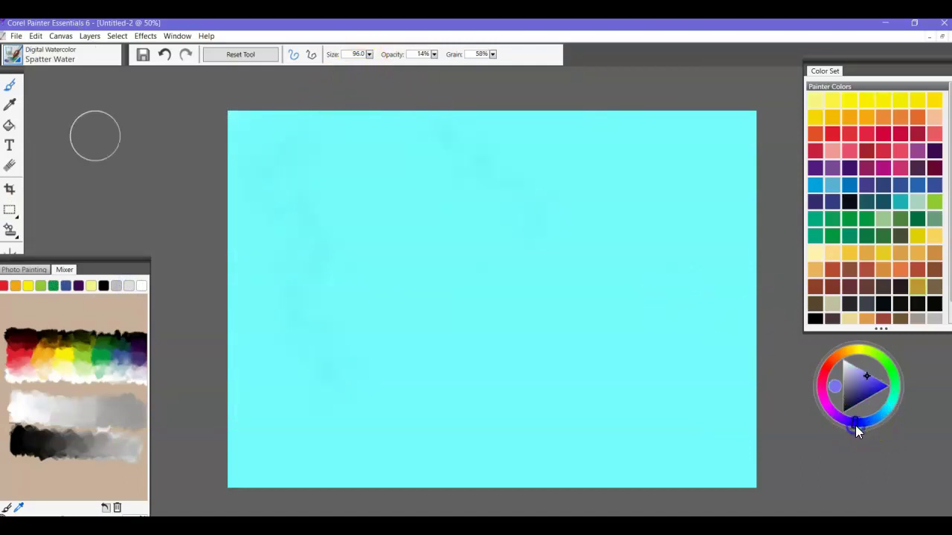
mouse_move(640, 150)
left_mouse_down()
mouse_move(646, 182)
mouse_move(631, 300)
mouse_move(644, 446)
mouse_move(636, 477)
left_mouse_up()
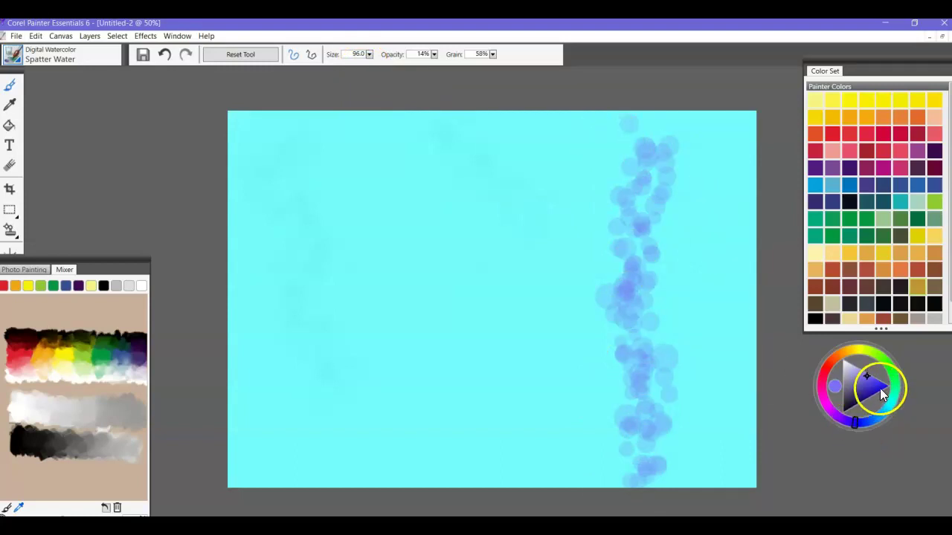
mouse_move(525, 144)
left_mouse_down()
mouse_move(537, 372)
mouse_move(455, 499)
left_mouse_up()
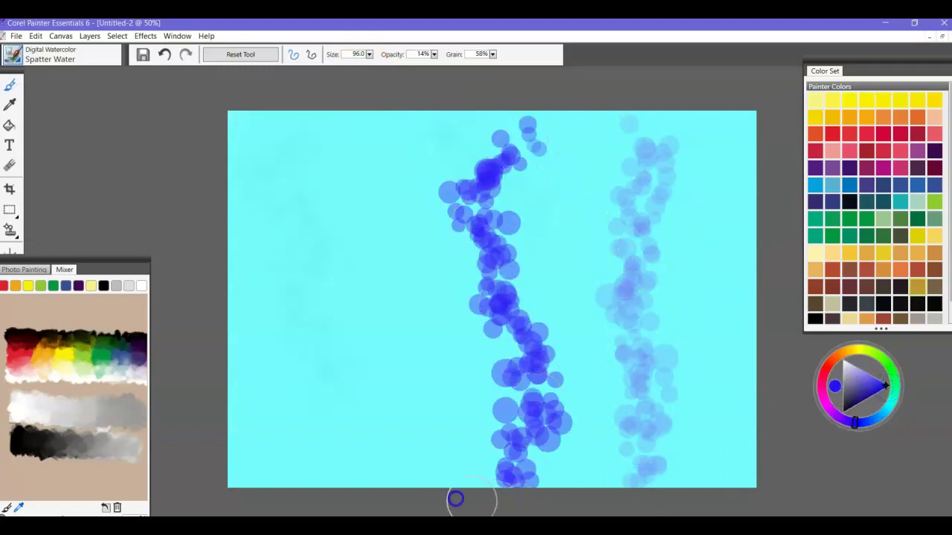
mouse_move(400, 111)
left_mouse_down()
mouse_move(382, 335)
mouse_move(360, 455)
left_mouse_up()
mouse_move(287, 108)
left_mouse_down()
mouse_move(283, 229)
mouse_move(298, 348)
mouse_move(278, 443)
left_mouse_up()
- Raise the Spatter Water brush opacity to 62% and paint two dense blue spatter columns down the middle of the canvas
left_click(434, 54)
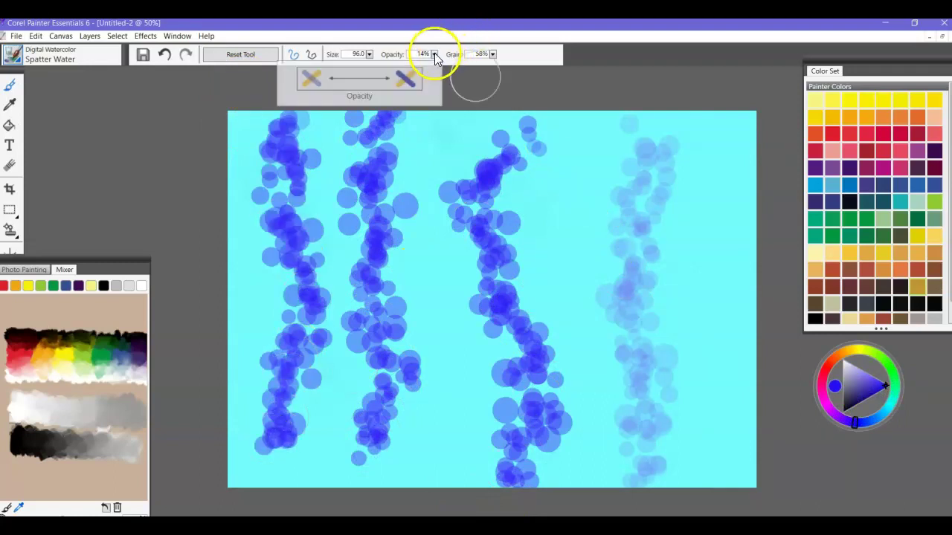
left_click(338, 65)
mouse_move(425, 113)
left_mouse_down()
mouse_move(456, 354)
mouse_move(444, 433)
mouse_move(483, 467)
left_mouse_up()
mouse_move(574, 125)
left_mouse_down()
mouse_move(573, 488)
mouse_move(585, 492)
left_mouse_up()
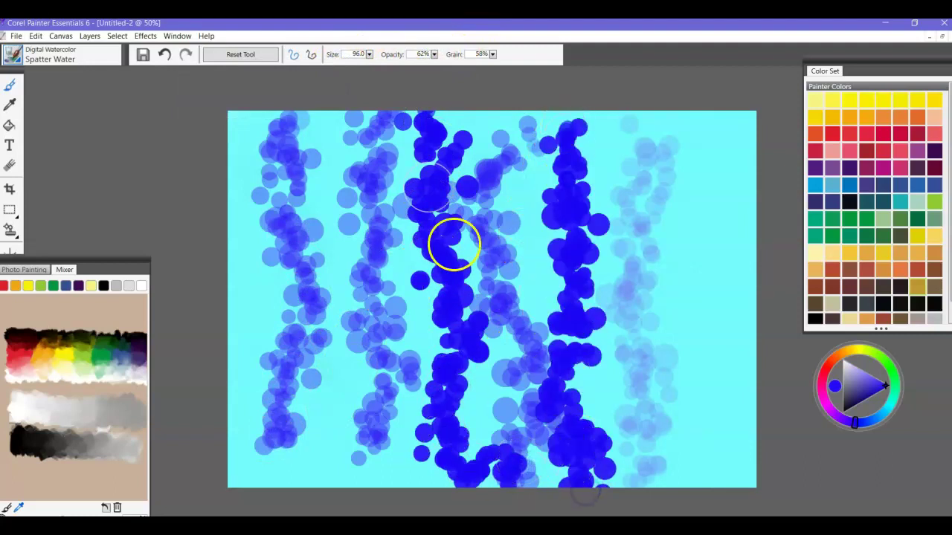
- Lower the Spatter Water opacity to 14% and scatter more translucent blue spatters between and around the existing columns
left_click(434, 55)
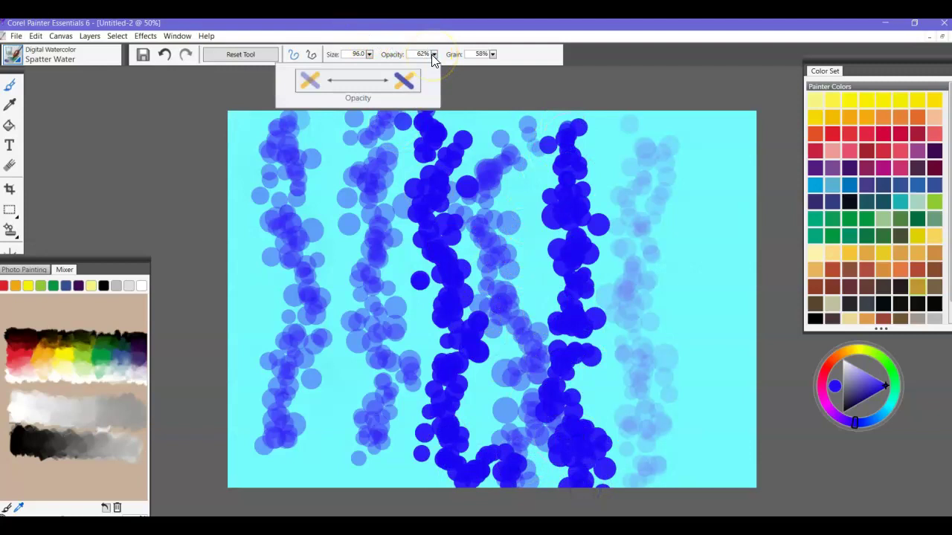
left_click_drag(432, 54, 279, 64)
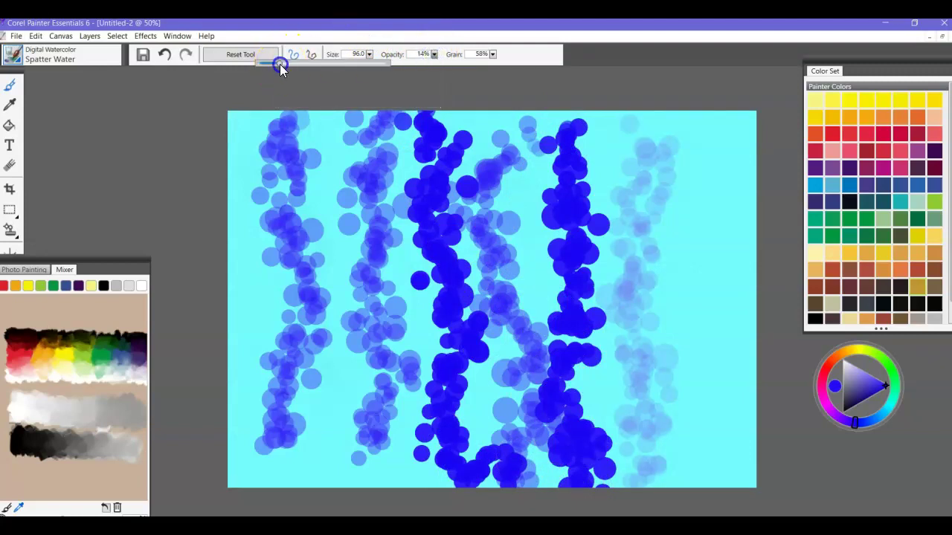
mouse_move(669, 145)
left_mouse_down()
mouse_move(707, 399)
mouse_move(579, 496)
left_mouse_up()
mouse_move(652, 511)
left_mouse_down()
mouse_move(380, 469)
mouse_move(333, 144)
mouse_move(251, 97)
mouse_move(635, 134)
mouse_move(414, 367)
left_mouse_up()
- Sprinkle white glowing speckles across the whole canvas with the Digital Watercolor Salt brush
left_click(15, 60)
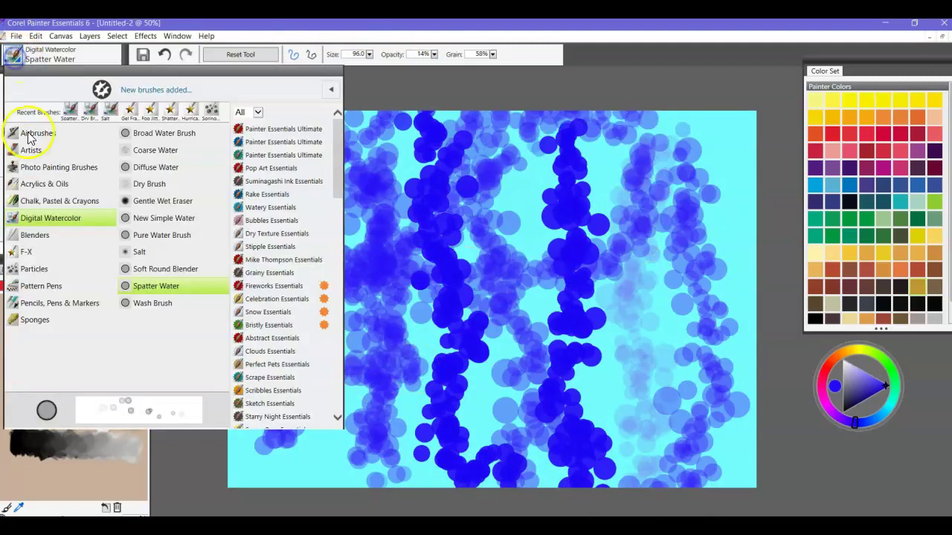
left_click(134, 252)
mouse_move(391, 213)
left_mouse_down()
mouse_move(278, 365)
mouse_move(555, 384)
mouse_move(725, 126)
mouse_move(516, 496)
mouse_move(361, 193)
mouse_move(340, 361)
mouse_move(513, 393)
mouse_move(531, 223)
mouse_move(510, 484)
mouse_move(563, 221)
mouse_move(617, 140)
left_mouse_up()
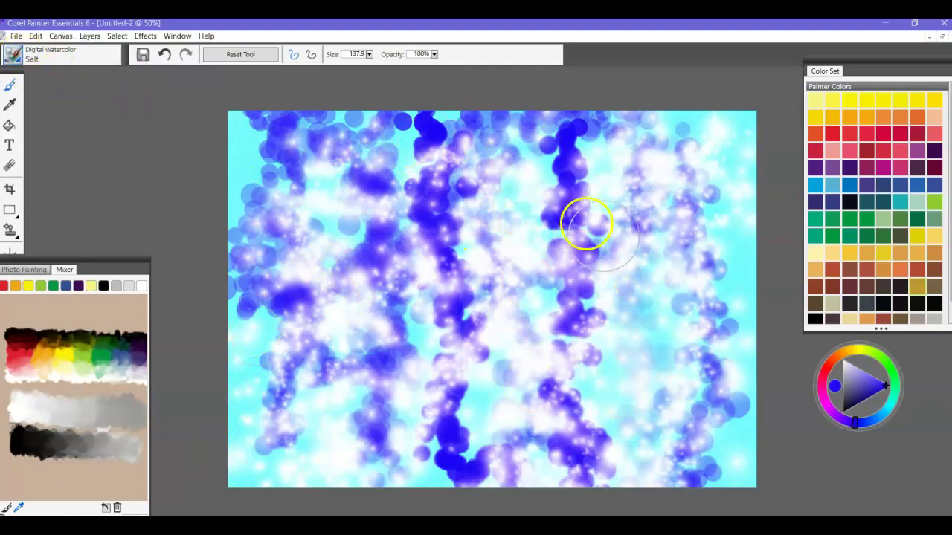
left_click(13, 56)
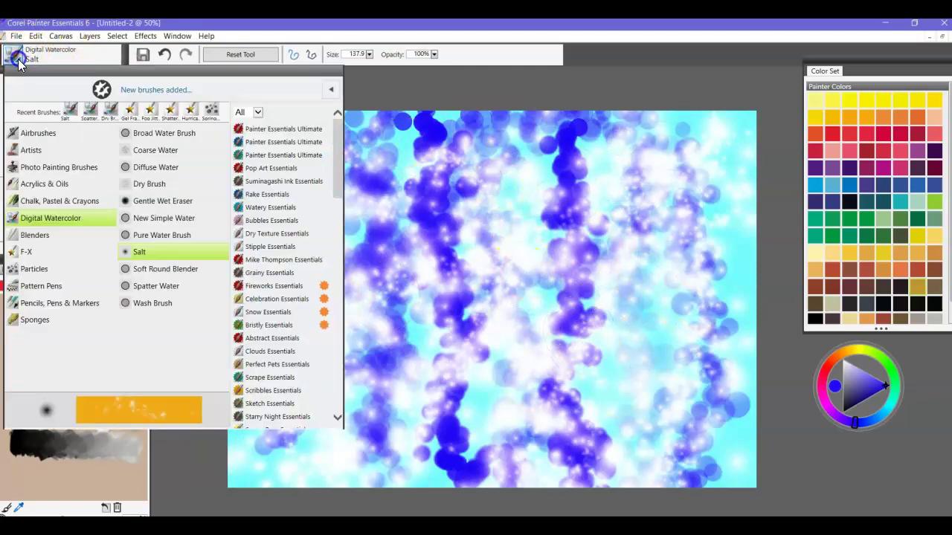
left_click(30, 235)
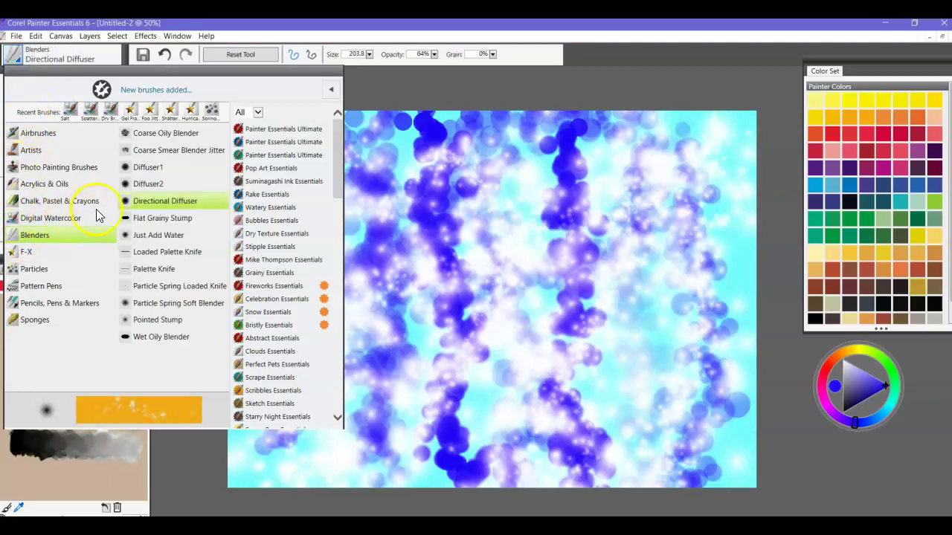
left_click(152, 203)
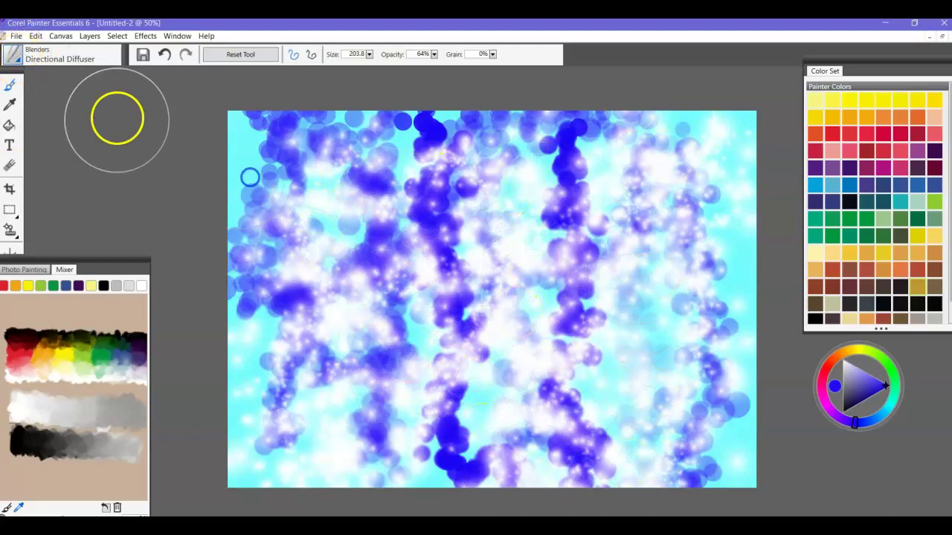
- Set the colour to red and brush over the entire canvas with the Blunt Chalk brush
left_click(20, 59)
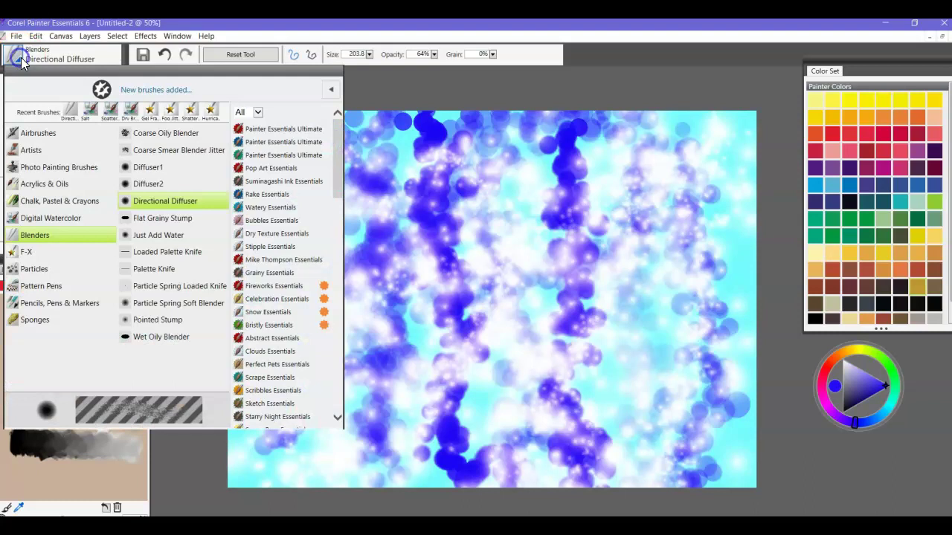
left_click(33, 203)
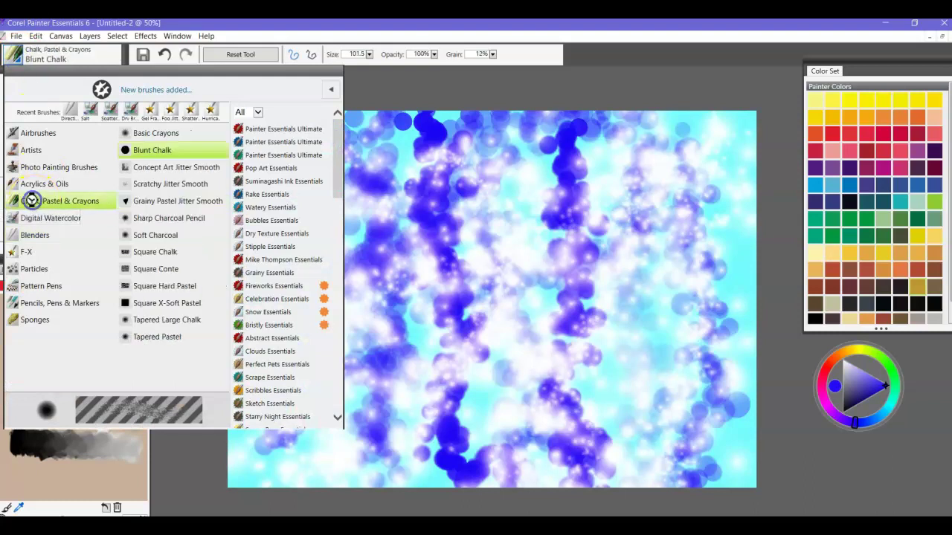
left_click(149, 153)
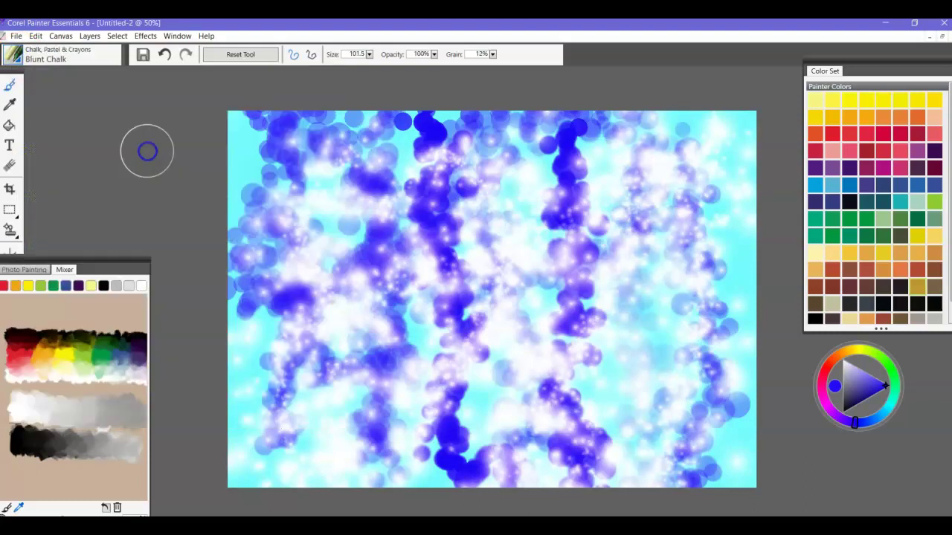
left_click(824, 368)
left_click_drag(168, 146, 781, 122)
mouse_move(377, 94)
left_mouse_down()
mouse_move(512, 153)
mouse_move(161, 191)
mouse_move(402, 219)
mouse_move(781, 209)
mouse_move(603, 275)
mouse_move(36, 316)
mouse_move(157, 368)
mouse_move(165, 388)
mouse_move(383, 382)
mouse_move(372, 440)
mouse_move(765, 432)
mouse_move(788, 484)
left_mouse_up()
mouse_move(883, 453)
left_mouse_down()
mouse_move(773, 514)
mouse_move(567, 507)
left_mouse_up()
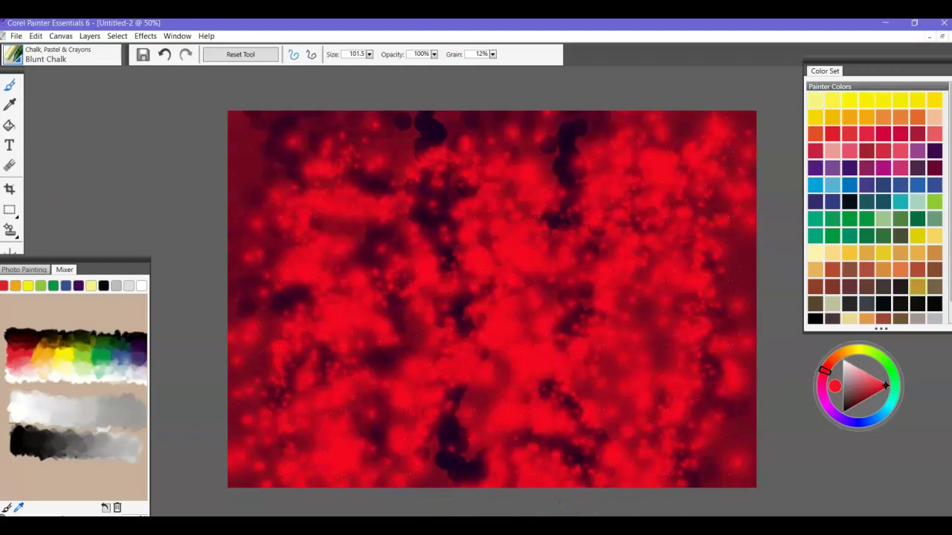
- Dab near-black texture around the red canvas with the Glazing Sponge brush at 20% opacity
left_click(15, 56)
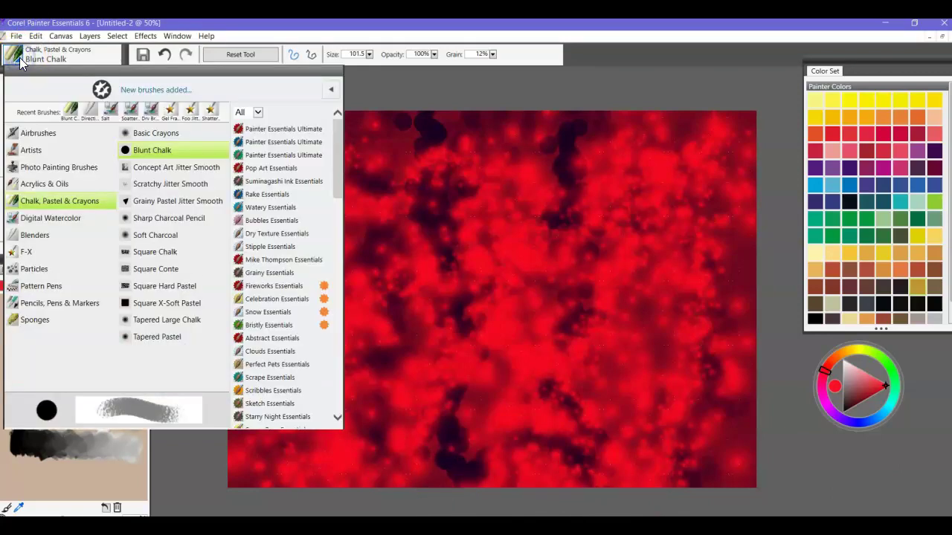
left_click(30, 272)
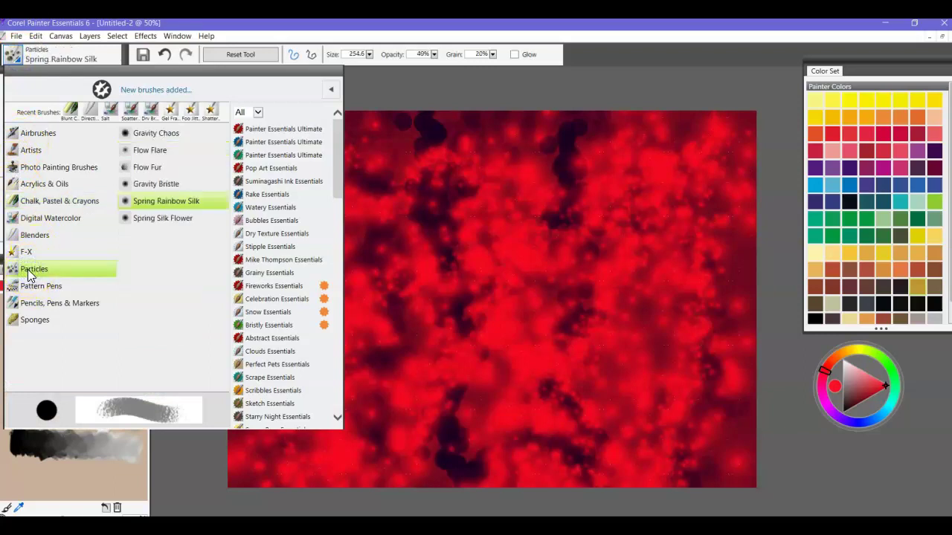
left_click(32, 321)
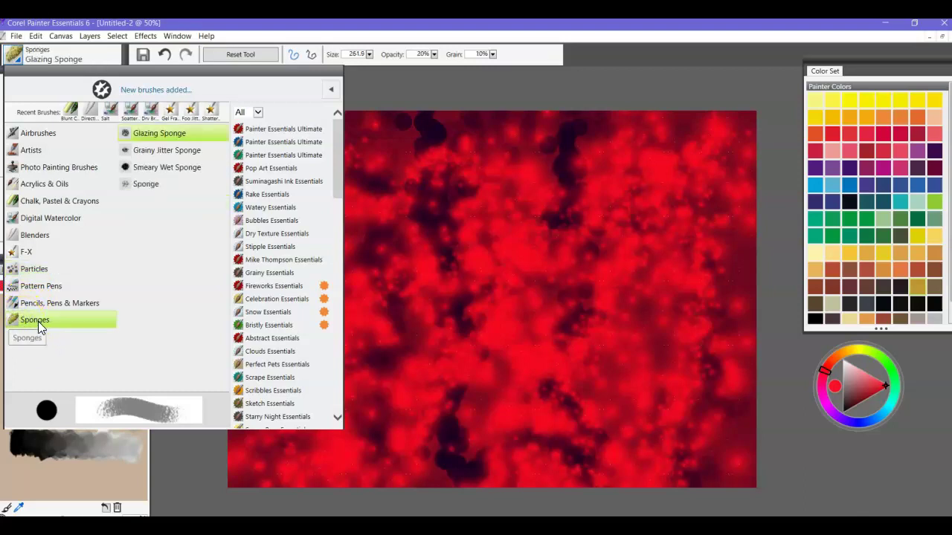
left_click(148, 139)
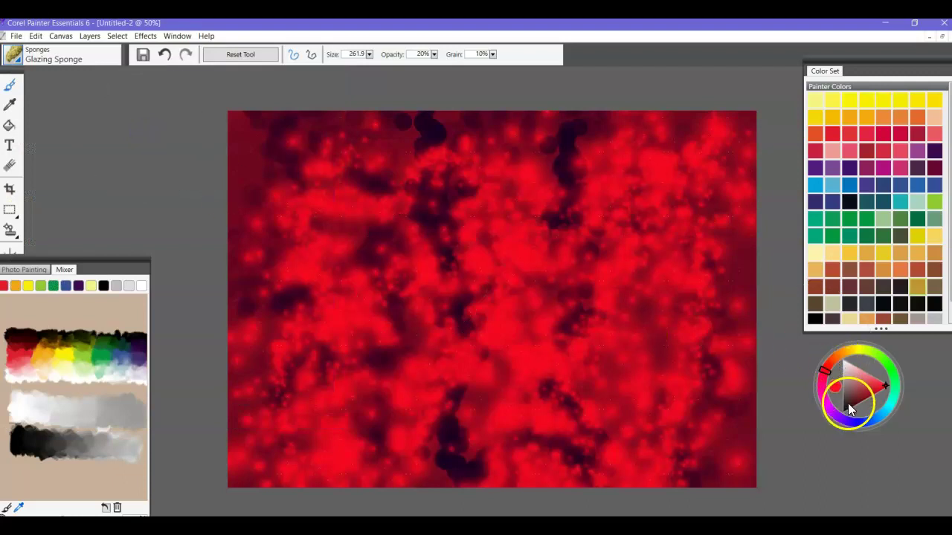
left_click(705, 443)
left_click(707, 371)
left_click(696, 287)
left_click(707, 188)
left_click(649, 168)
left_click(541, 168)
left_click(438, 168)
left_click(314, 253)
left_click(317, 363)
left_click(476, 451)
left_click(533, 318)
left_click(612, 299)
left_click(616, 430)
left_click(489, 451)
left_click(359, 357)
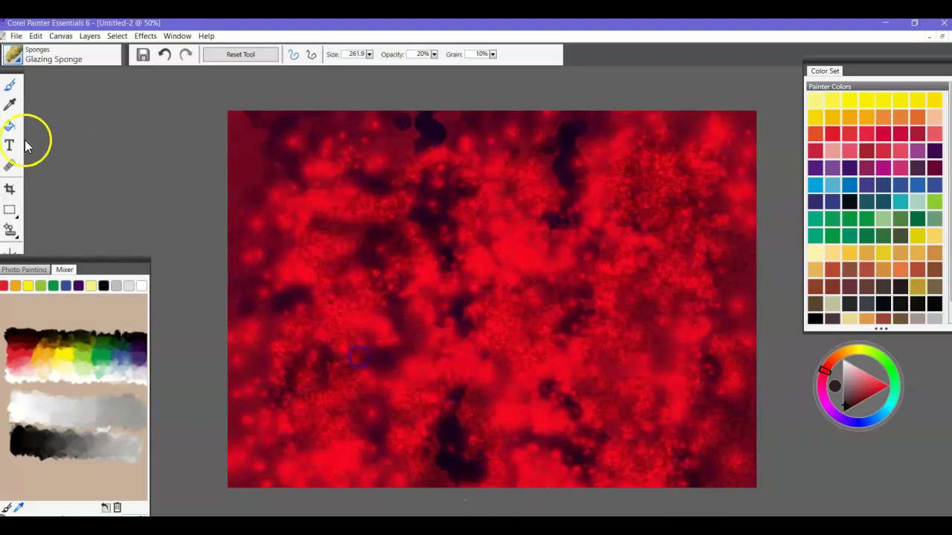
- Draw a thick black looping line over the left half of the canvas with the Dry Ink pen
left_click(13, 57)
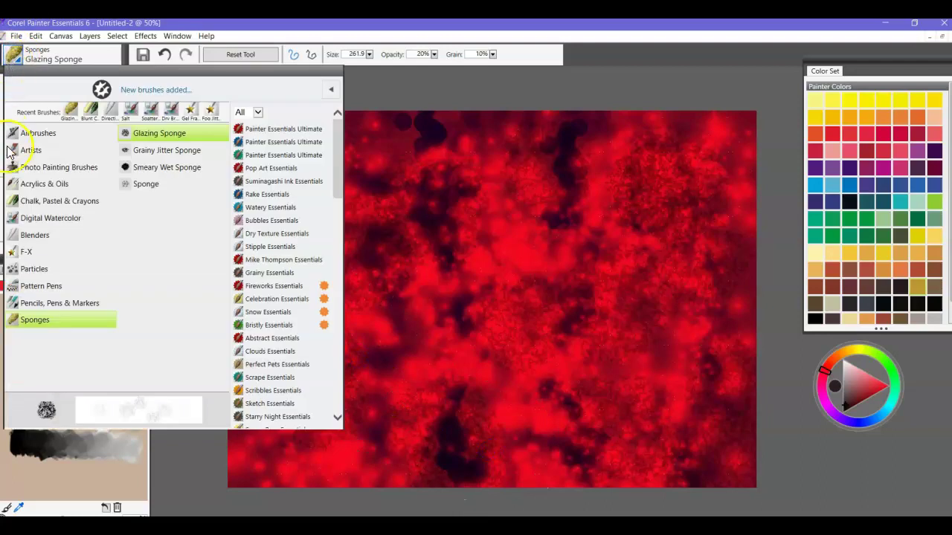
left_click(29, 235)
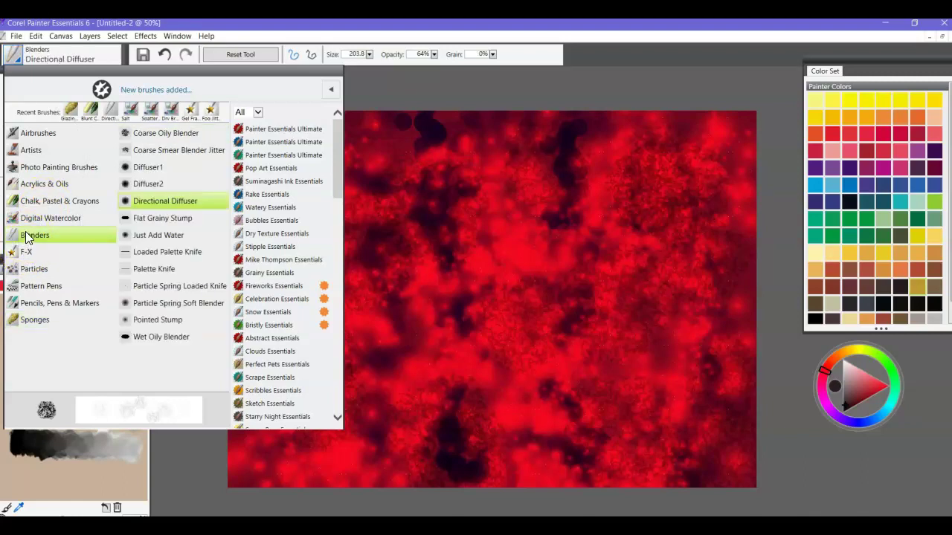
left_click(32, 302)
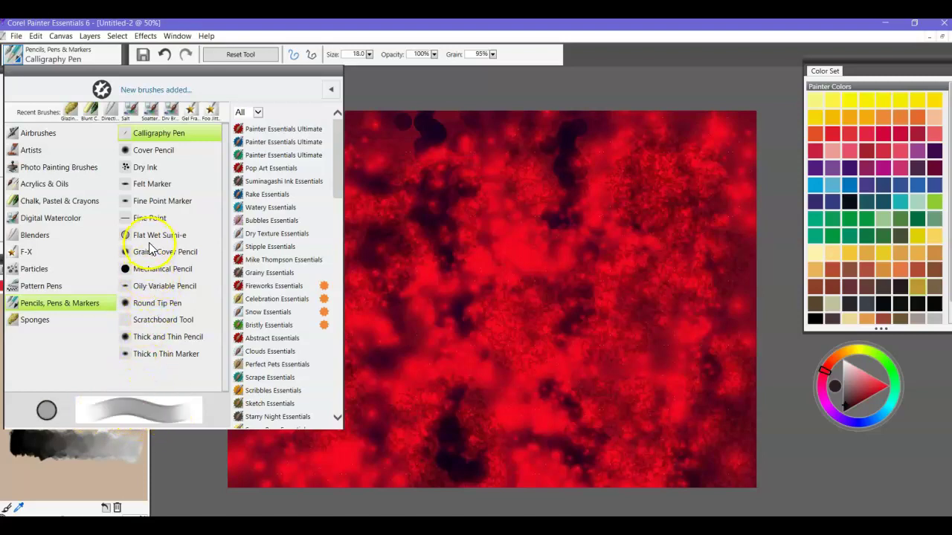
left_click(142, 168)
mouse_move(346, 223)
left_mouse_down()
mouse_move(431, 246)
mouse_move(374, 216)
mouse_move(439, 184)
left_mouse_up()
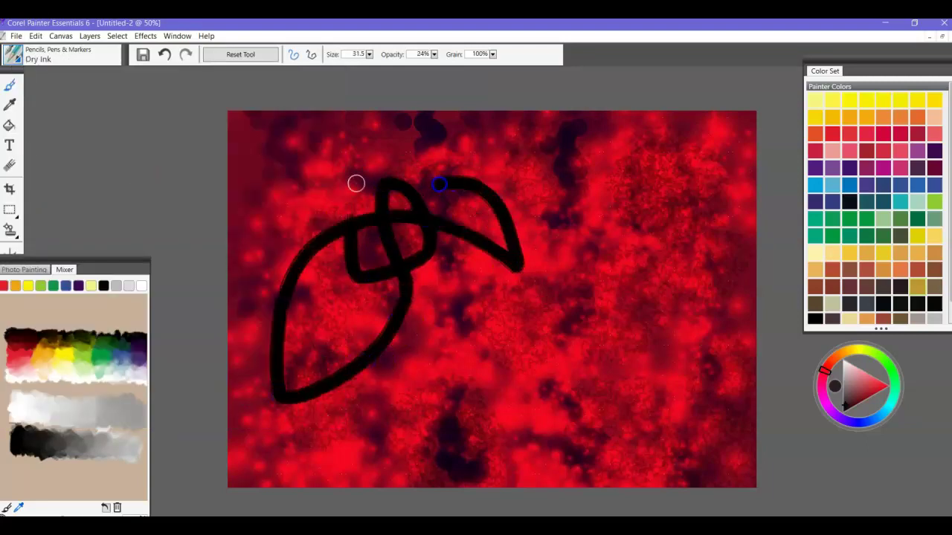
- Undo the black Dry Ink line
left_click(14, 55)
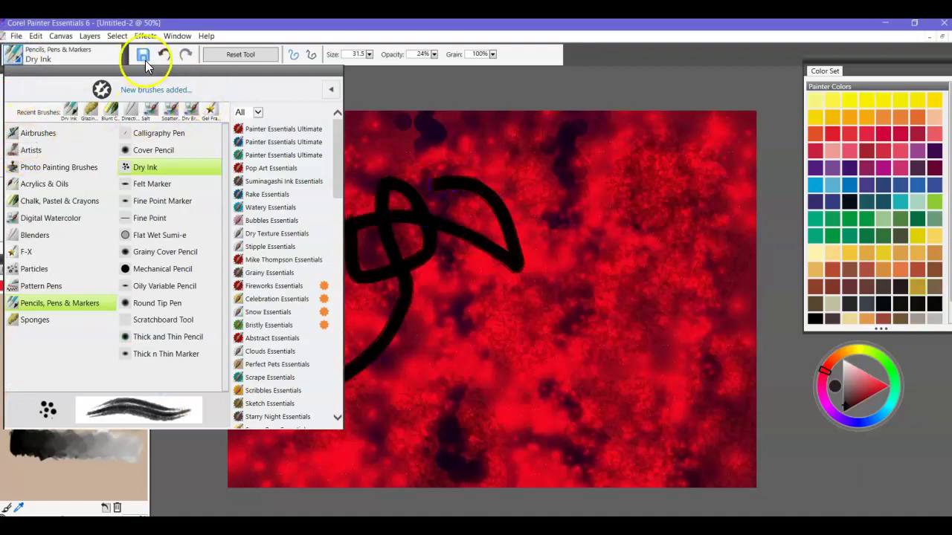
left_click(229, 24)
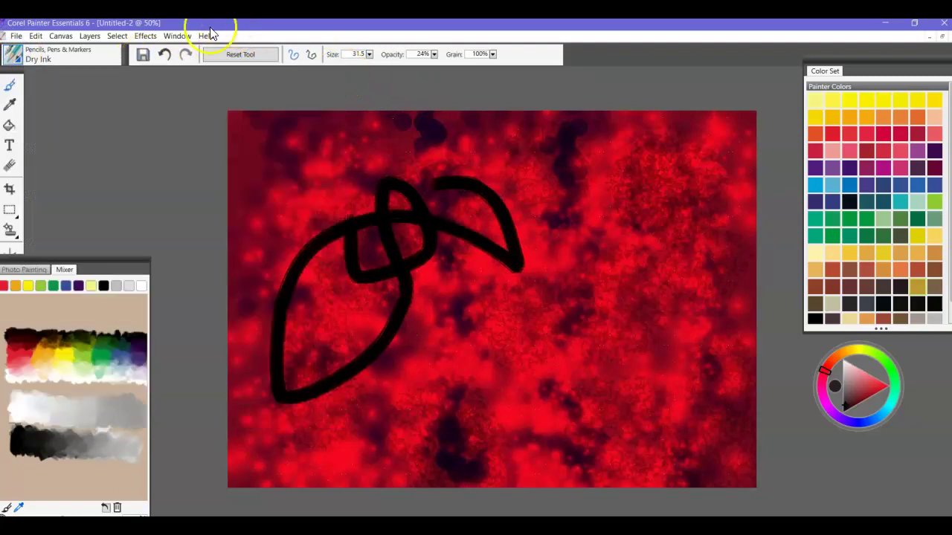
left_click(165, 58)
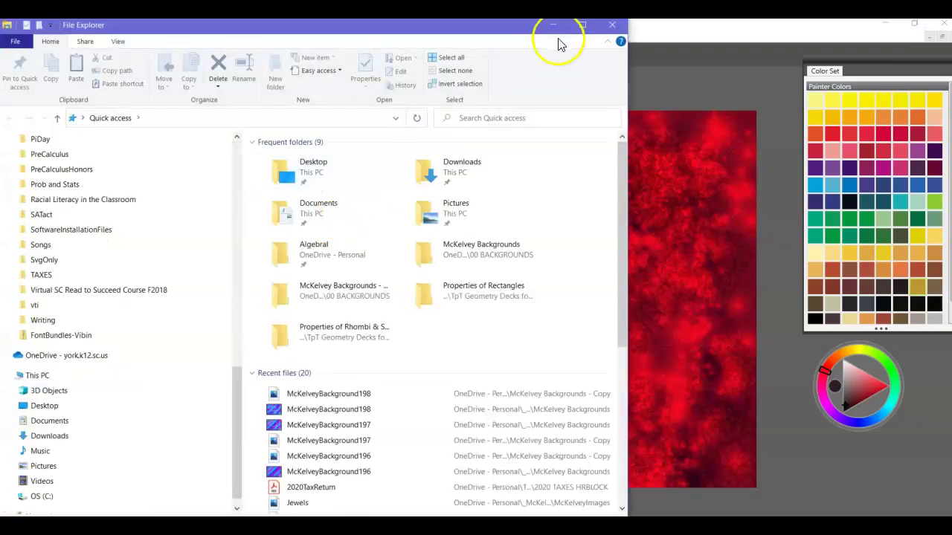
- Widen the File Explorer window and open the 00 BACKGROUNDS folder under TeacherPayTeacher > Classroom in the personal OneDrive
left_click_drag(630, 75, 837, 82)
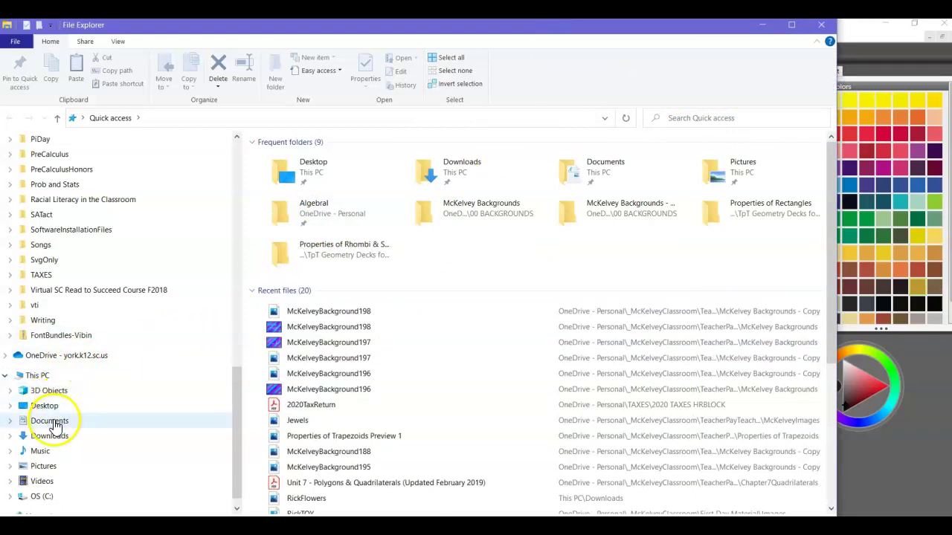
left_click_drag(230, 399, 226, 200)
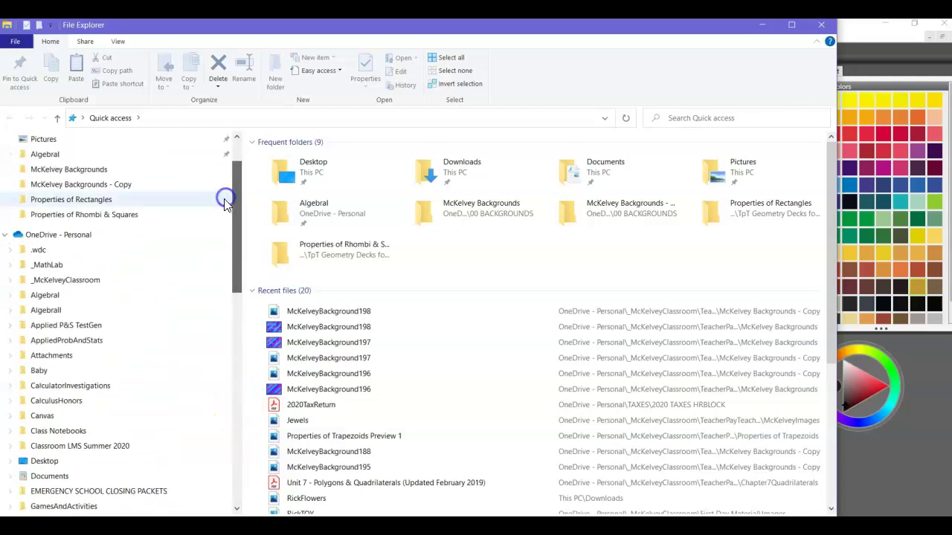
left_click(62, 285)
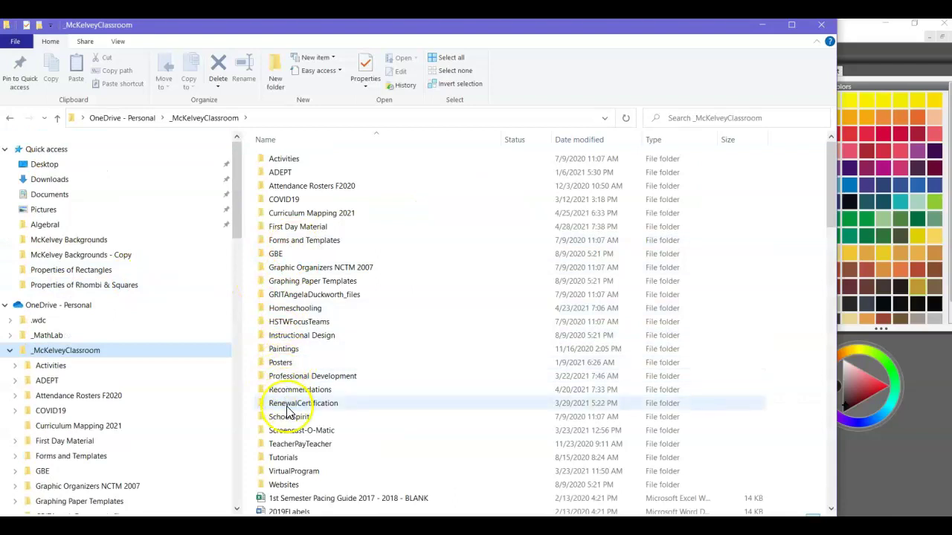
double_click(296, 446)
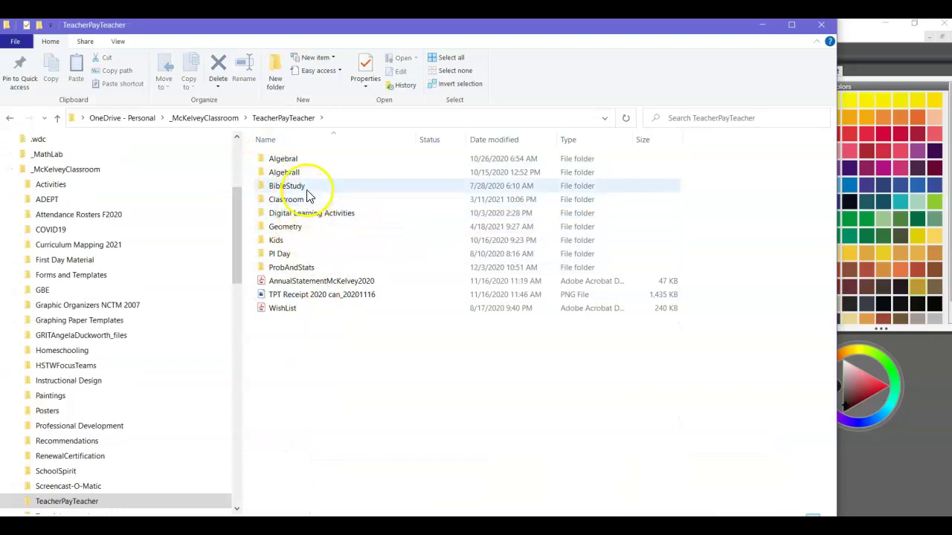
double_click(293, 199)
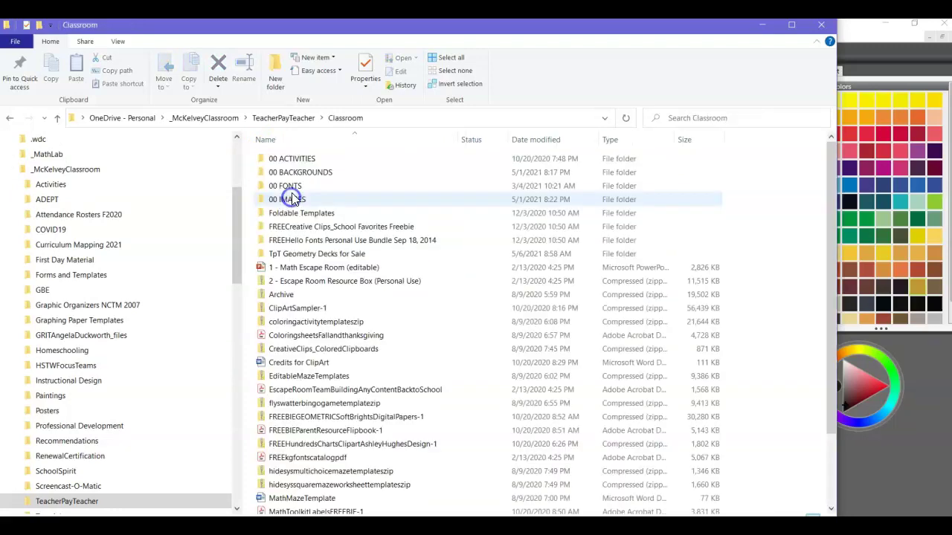
left_click(296, 173)
double_click(296, 172)
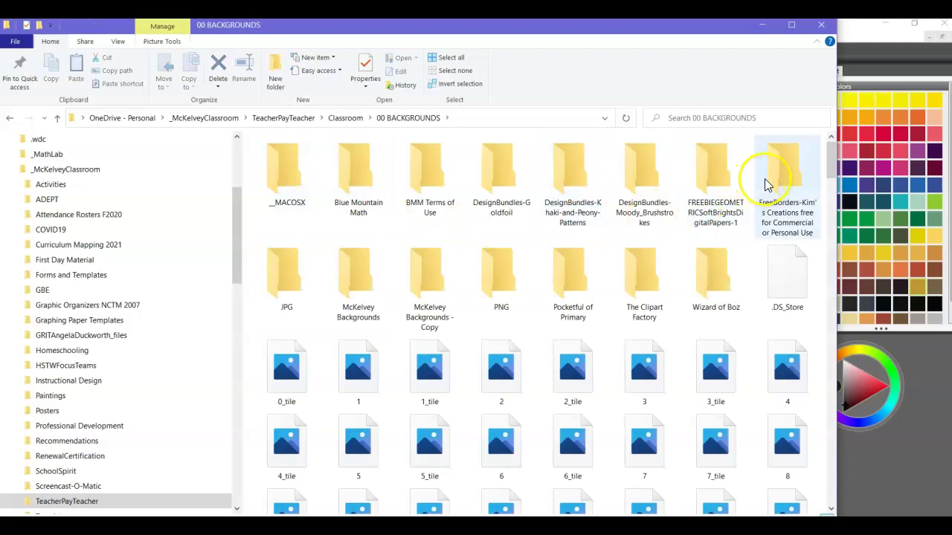
- Look inside the TpT Geometry Decks for Sale folder in Classroom and return to the 00 BACKGROUNDS folder
left_click(343, 119)
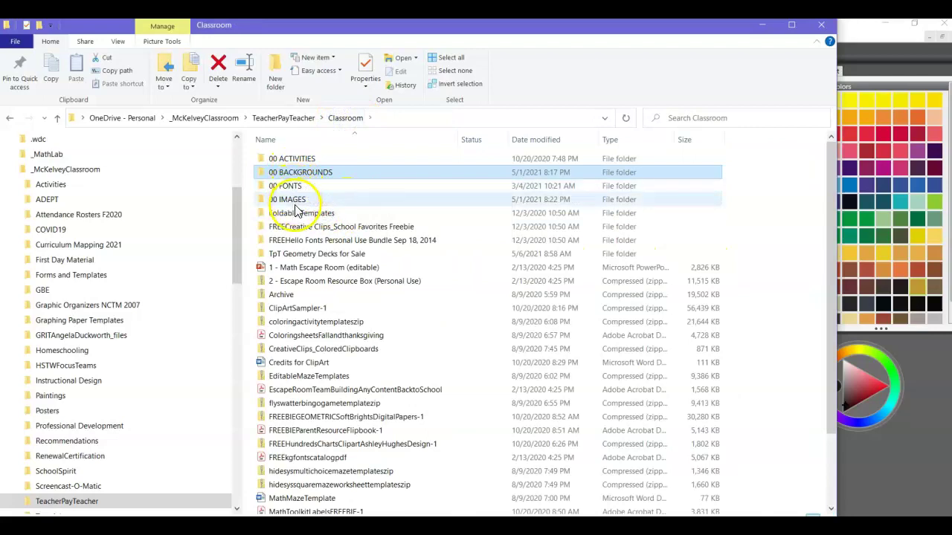
double_click(306, 254)
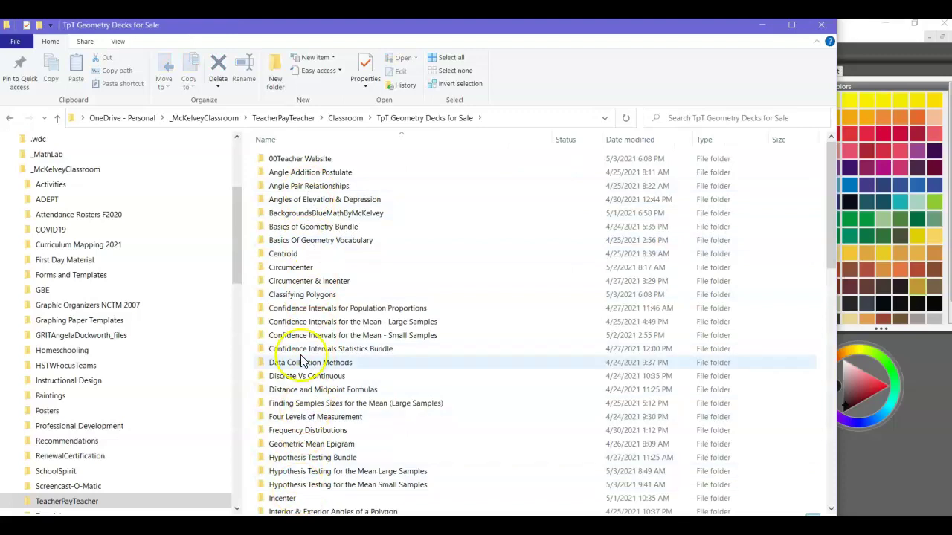
left_click(346, 119)
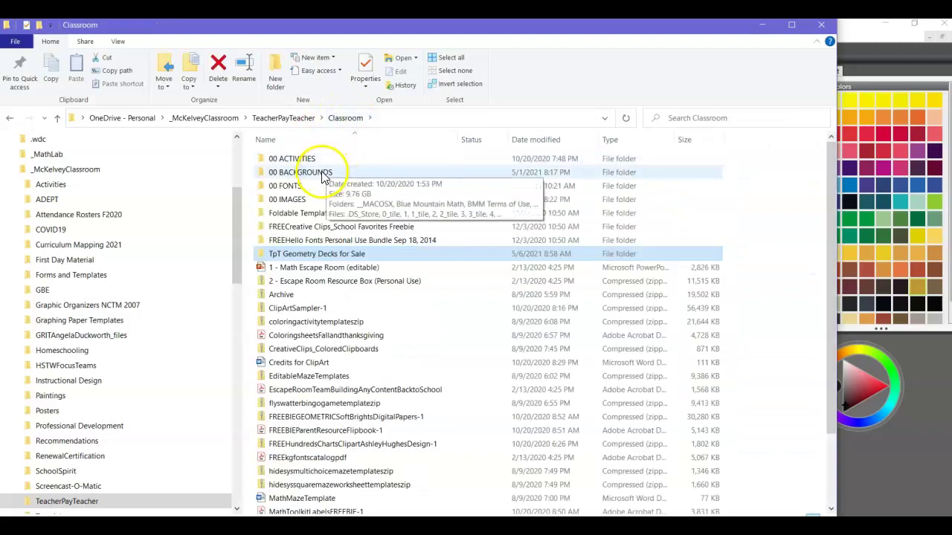
double_click(316, 174)
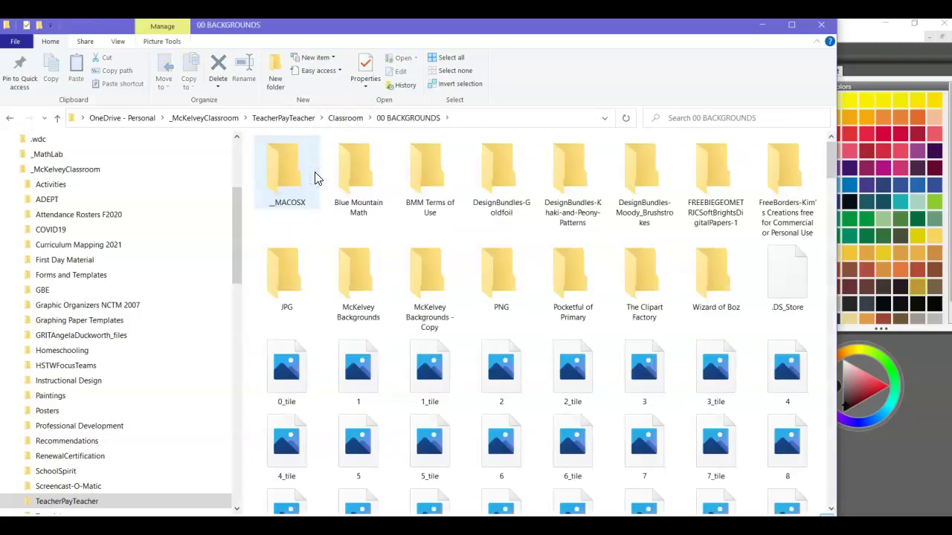
- Open the original McKelvey Backgrounds folder inside 00 BACKGROUNDS
left_click(479, 192)
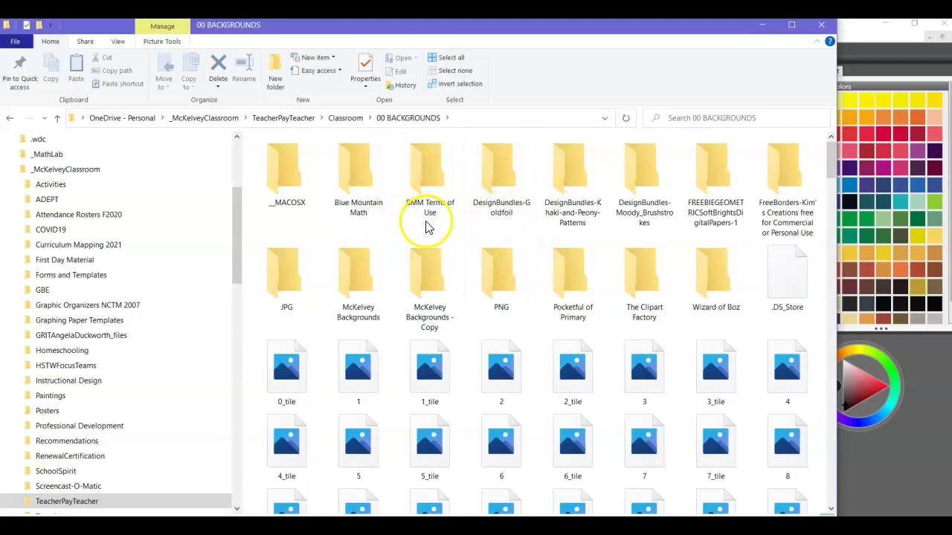
mouse_move(412, 221)
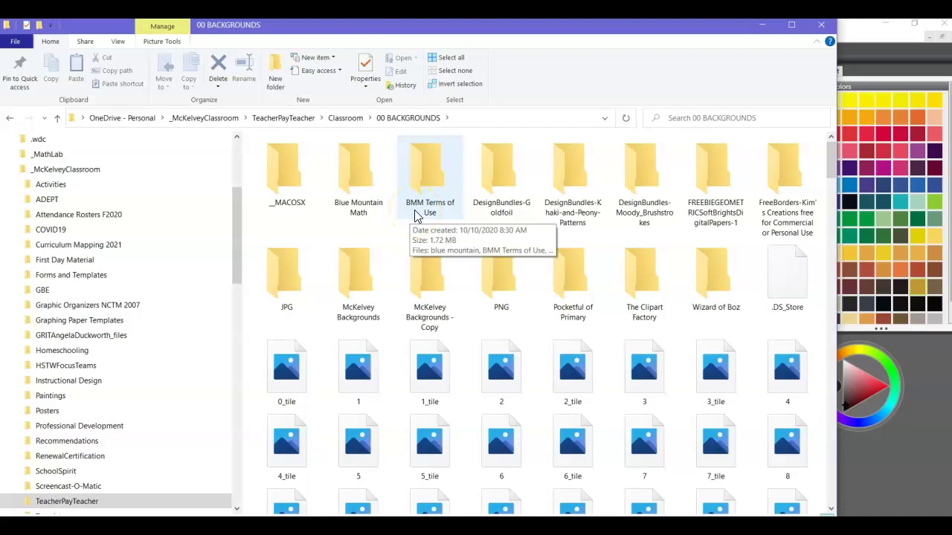
left_click(574, 207)
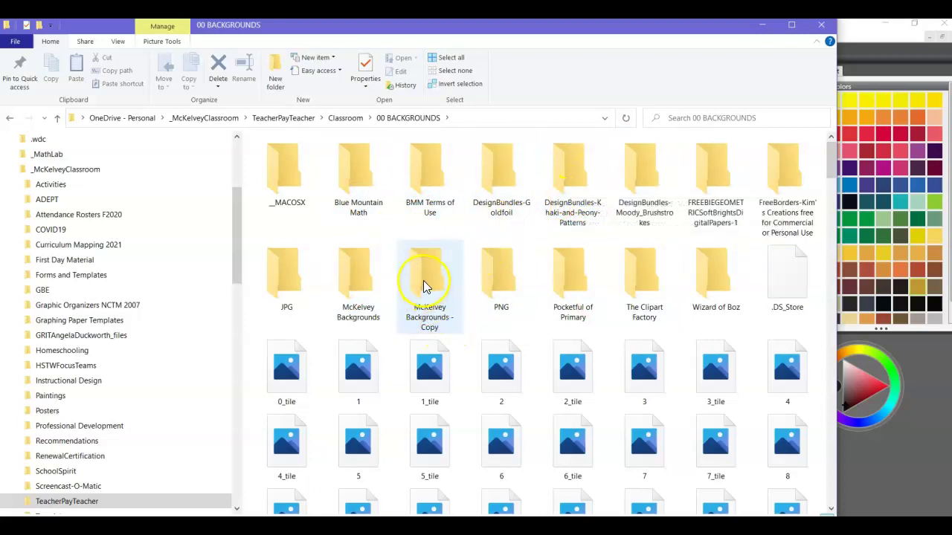
double_click(358, 278)
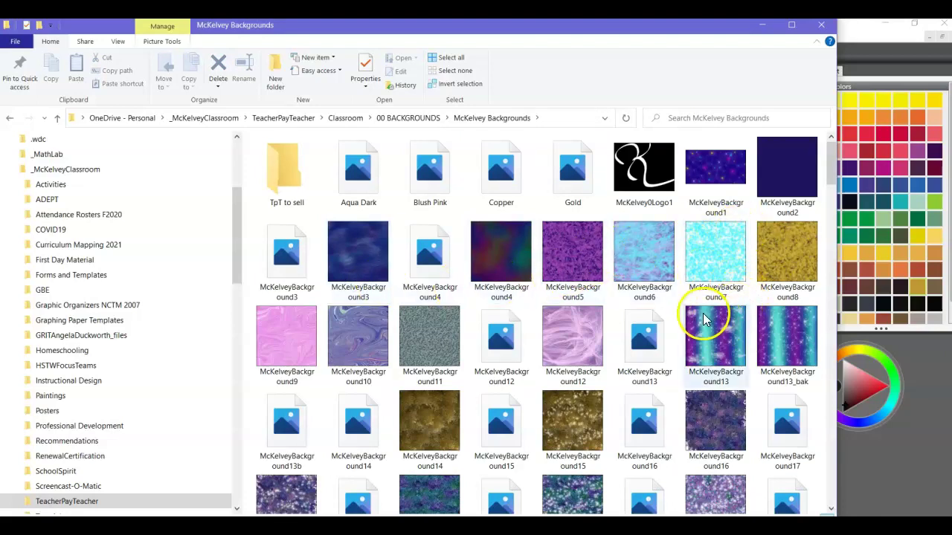
- Examine the thumbnails of the saved background files throughout the folder, especially the most recent numbered ones
scroll(704, 318, "down", 10)
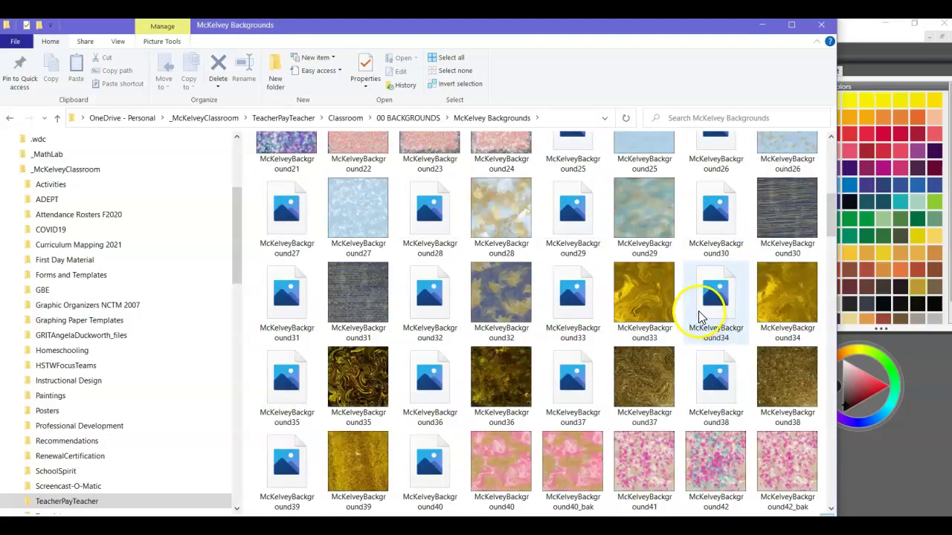
scroll(699, 316, "down", 5)
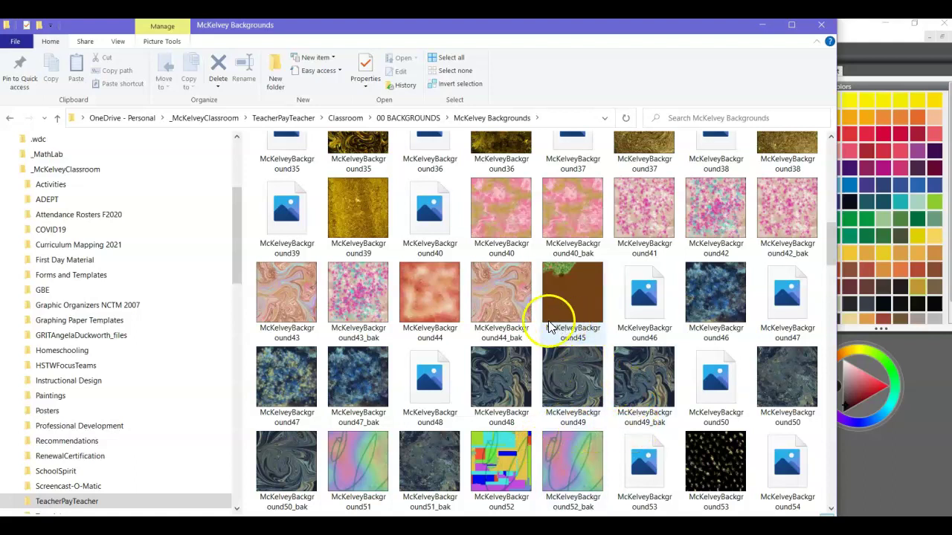
scroll(546, 324, "down", 3)
scroll(546, 324, "down", 6)
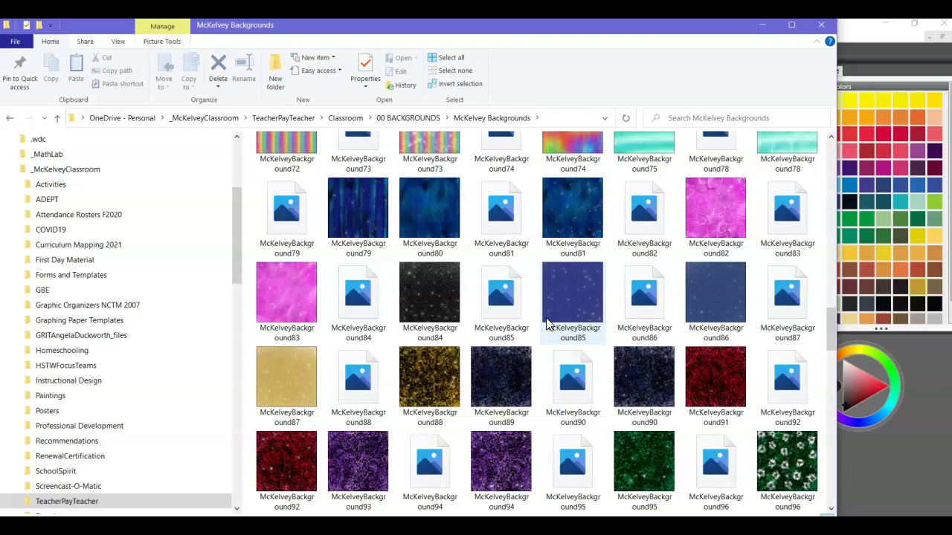
scroll(546, 323, "down", 3)
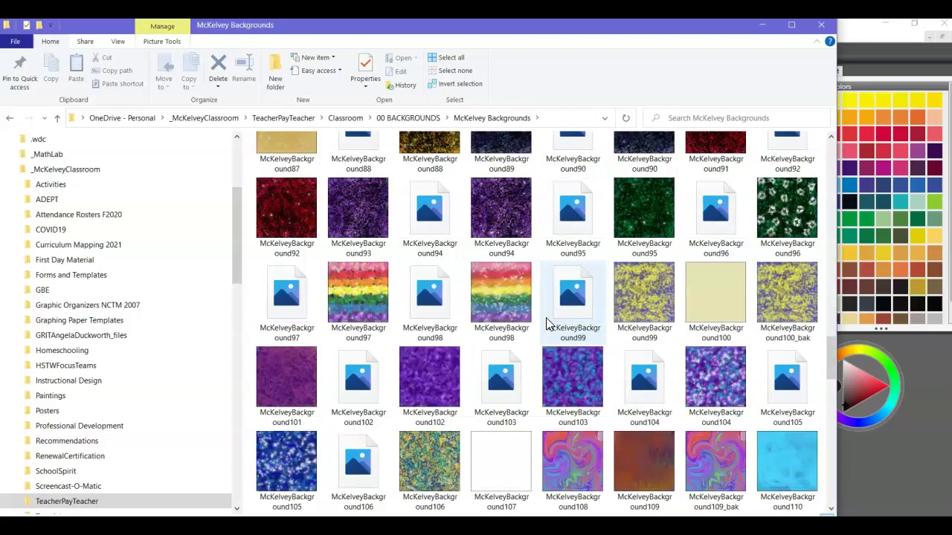
scroll(546, 323, "down", 10)
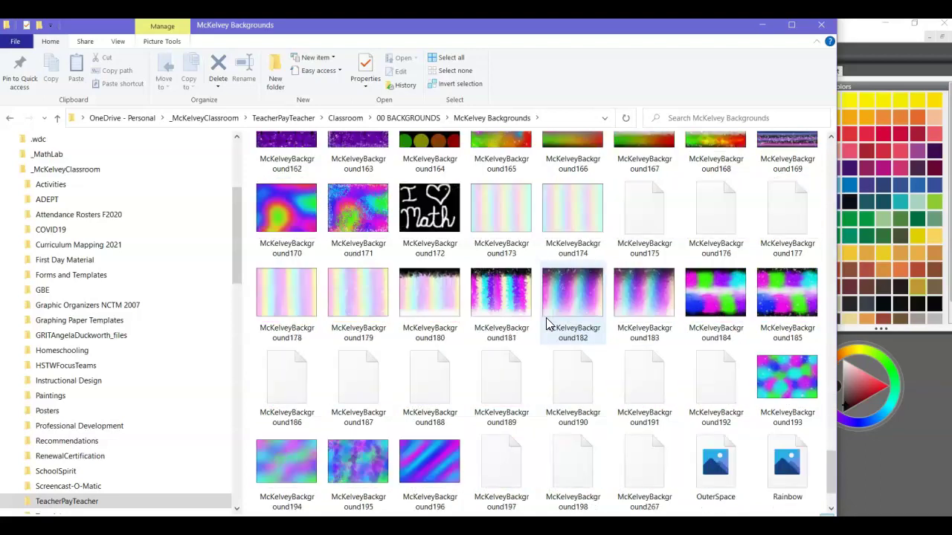
scroll(546, 323, "up", 2)
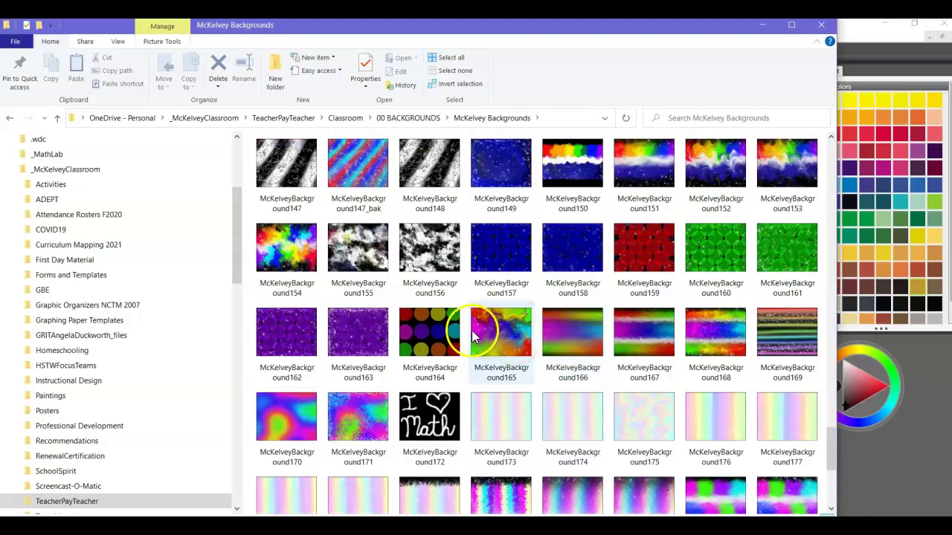
scroll(670, 331, "down", 3)
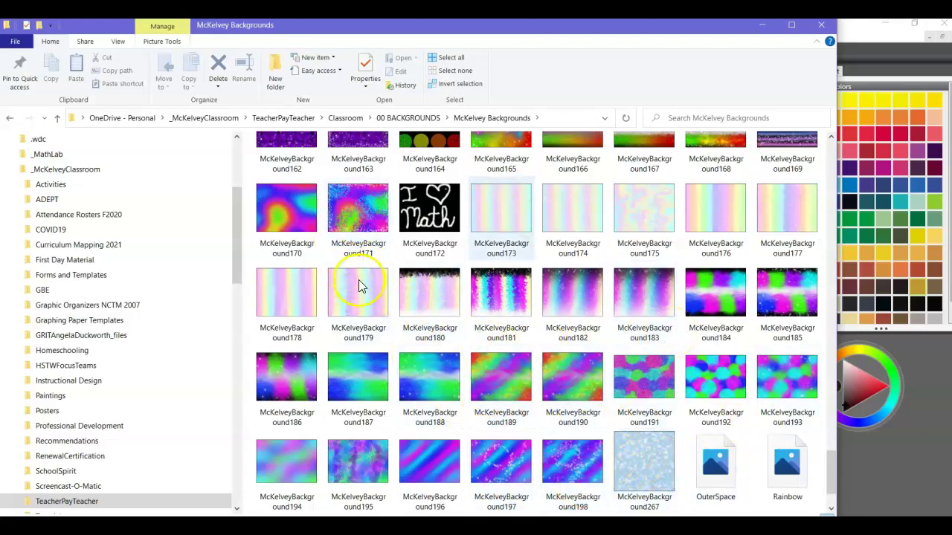
scroll(580, 312, "down", 1)
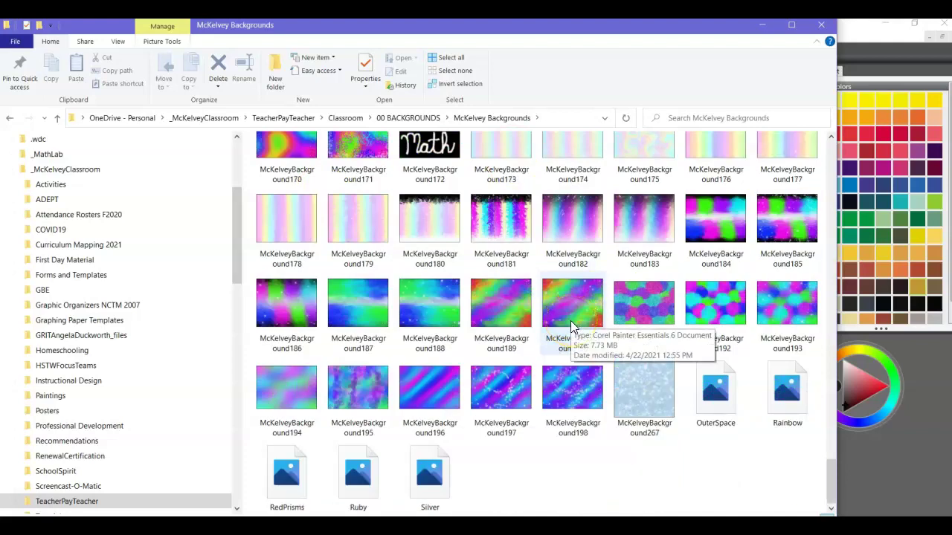
scroll(570, 324, "up", 2)
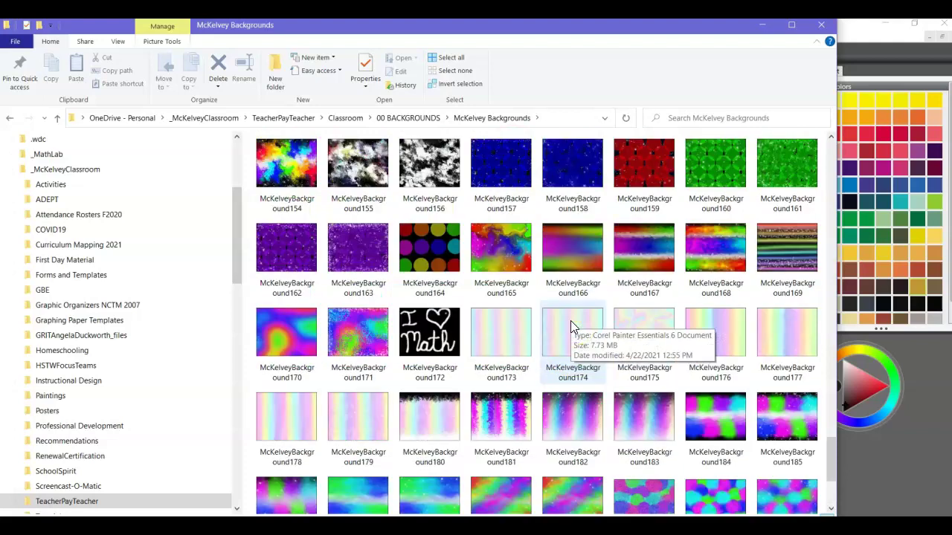